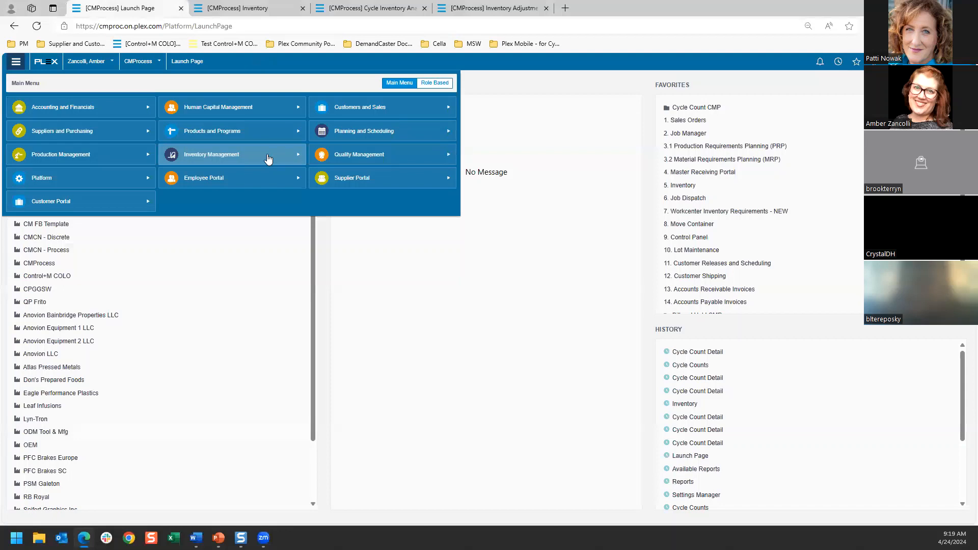
# Step: Open Cycle Counts under Inventory Management's Inventory Control and start adding a new cycle count
pyautogui.click(265, 159)
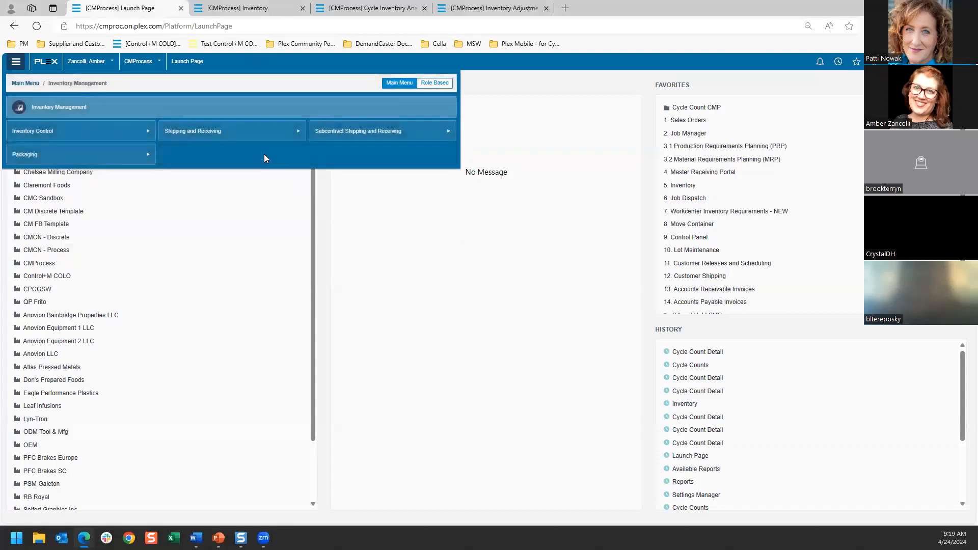
pyautogui.click(143, 136)
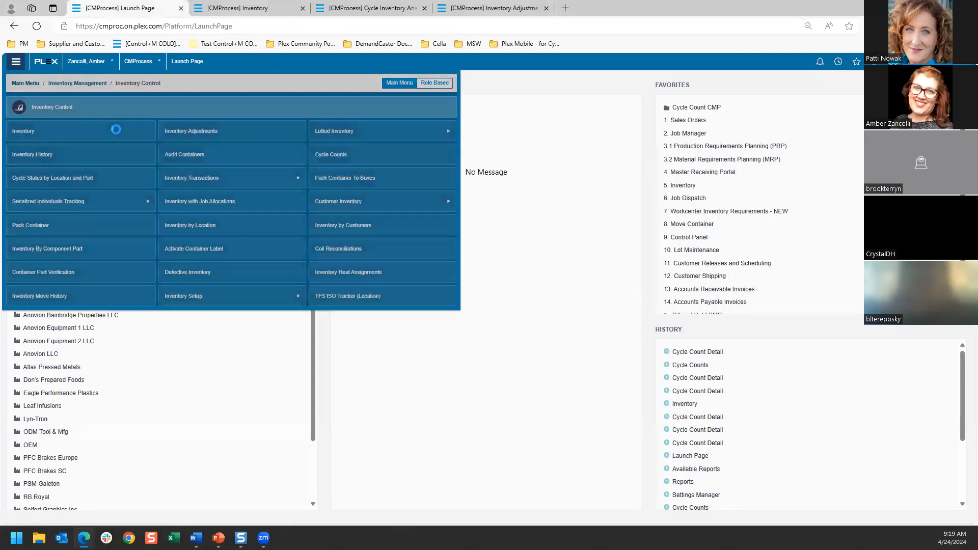
pyautogui.click(338, 166)
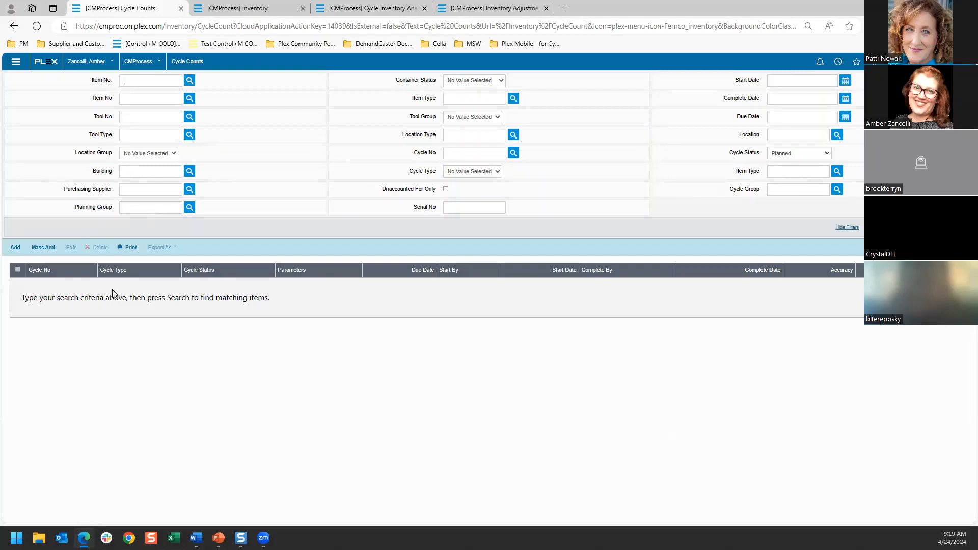
pyautogui.click(16, 252)
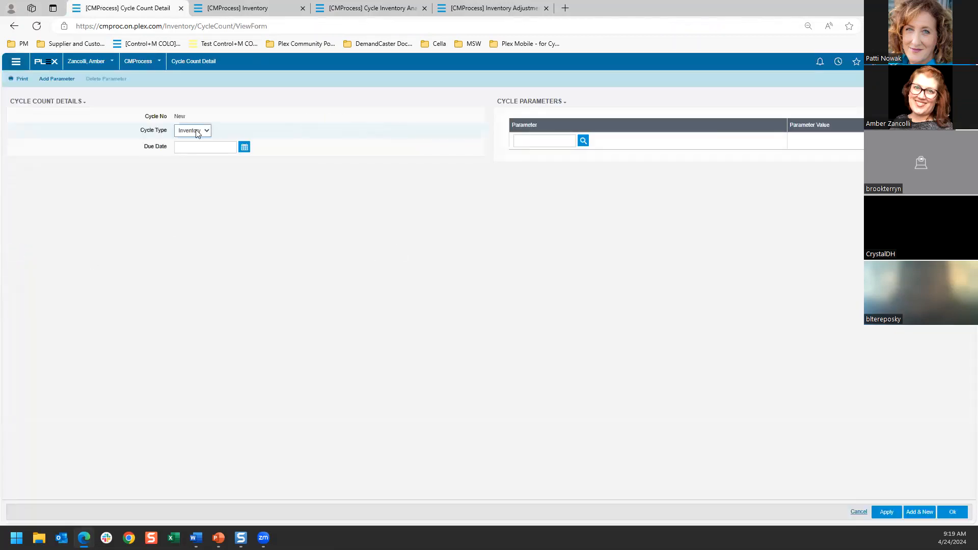
# Step: Set the new cycle count's type to Inventory and its due date to 4/24/2024
pyautogui.click(194, 132)
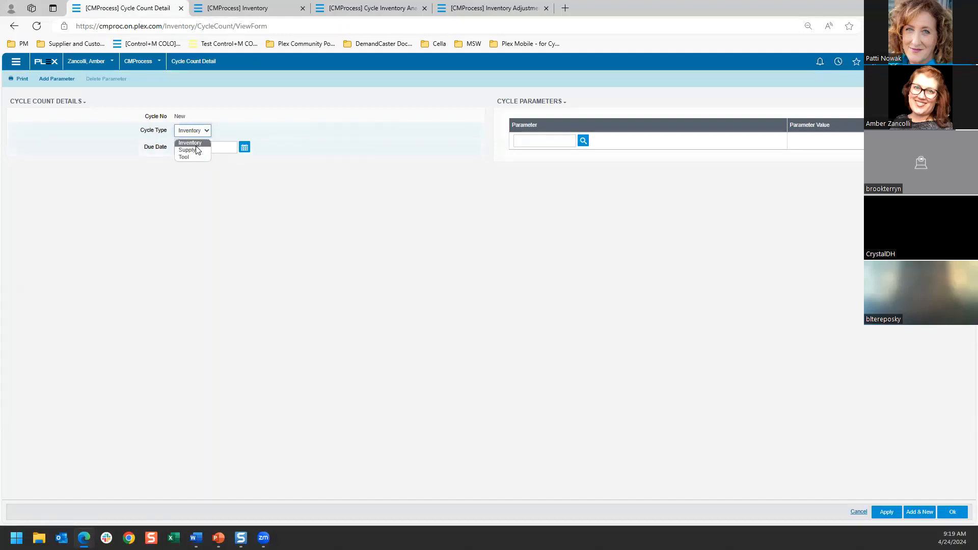
pyautogui.click(196, 144)
pyautogui.click(244, 147)
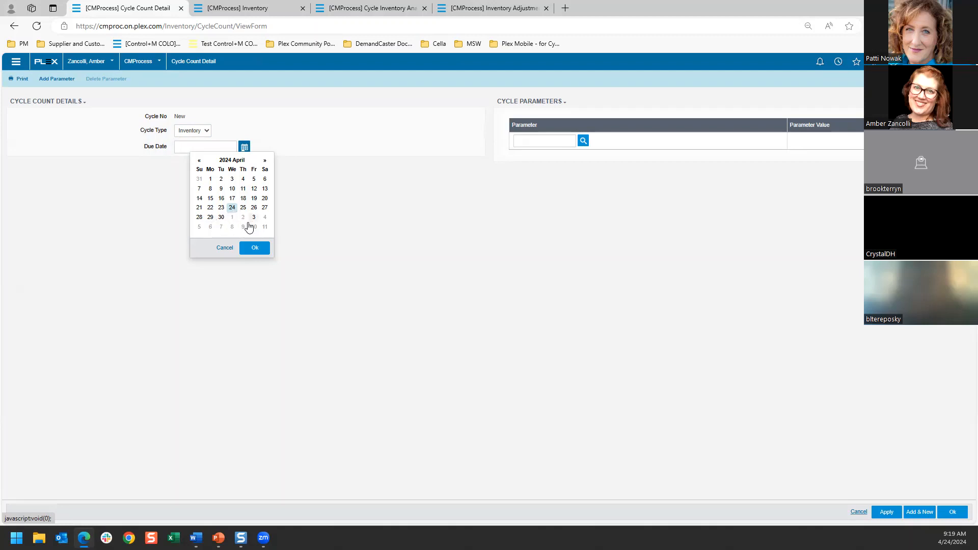
pyautogui.click(232, 208)
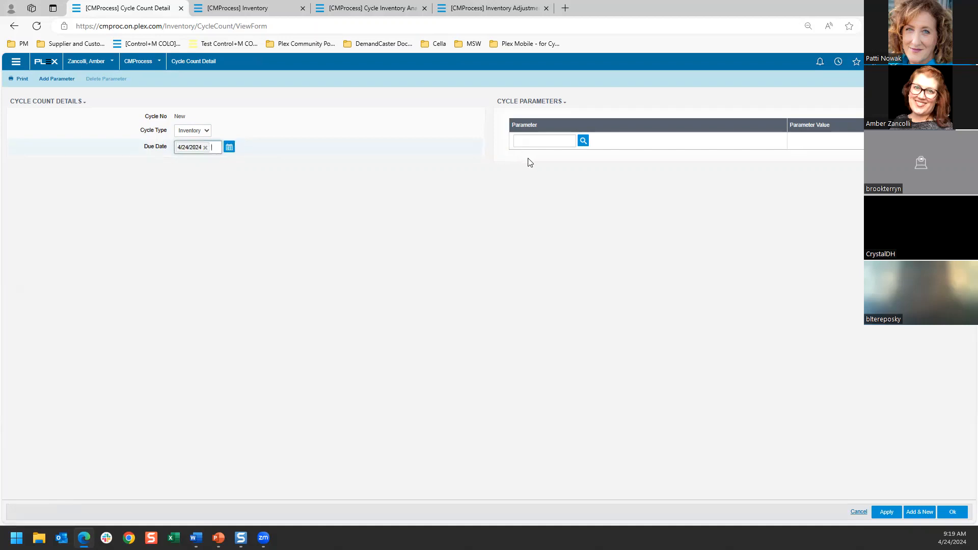
# Step: Set the first cycle parameter to Building with the value Warehouse
pyautogui.click(583, 141)
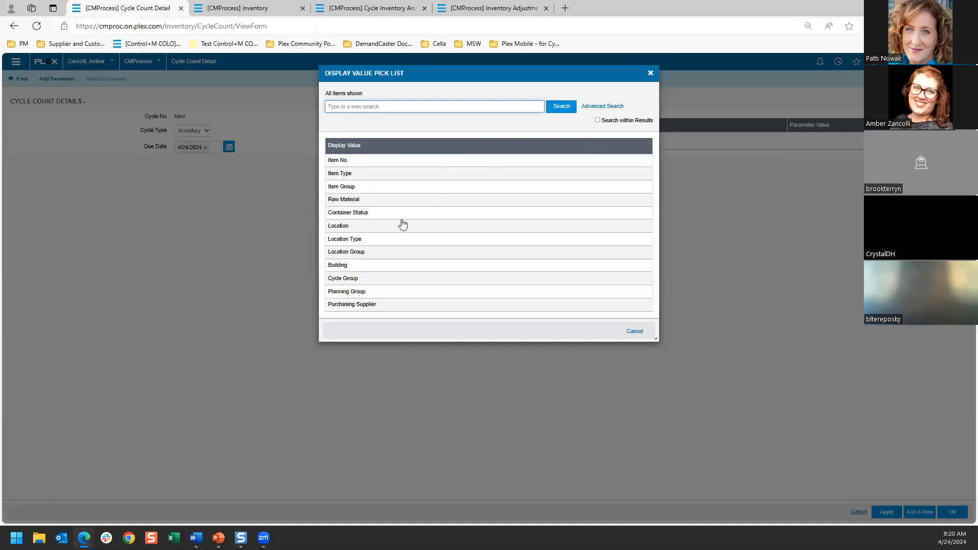
pyautogui.click(360, 266)
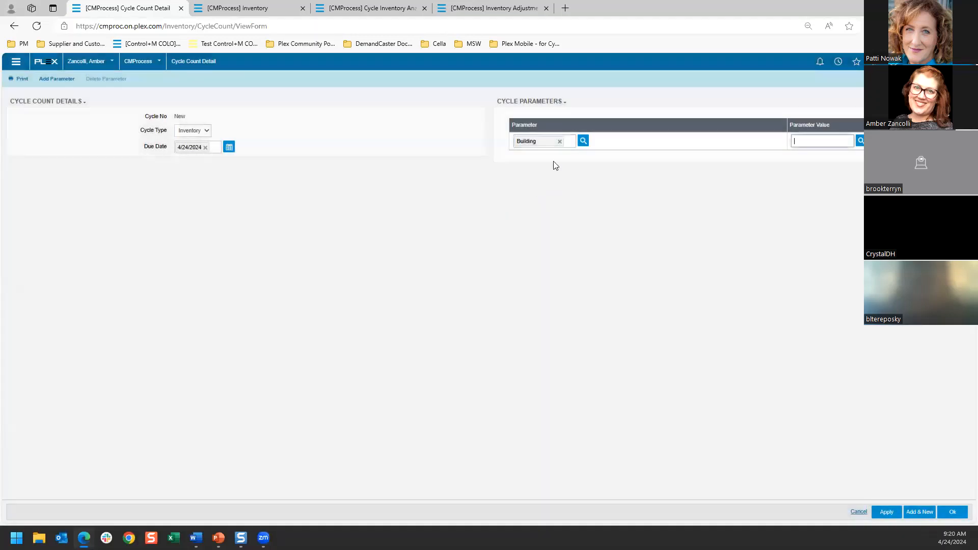
pyautogui.click(861, 140)
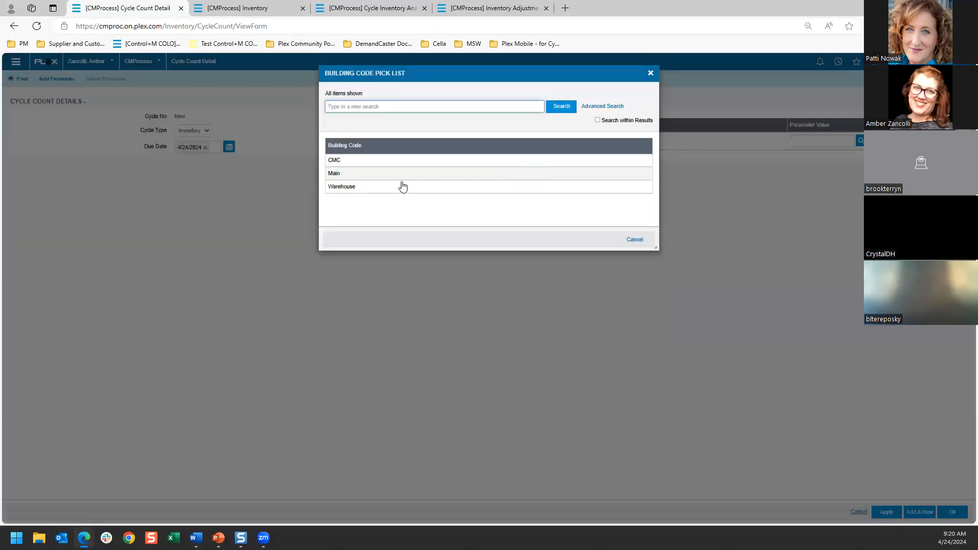
pyautogui.click(402, 186)
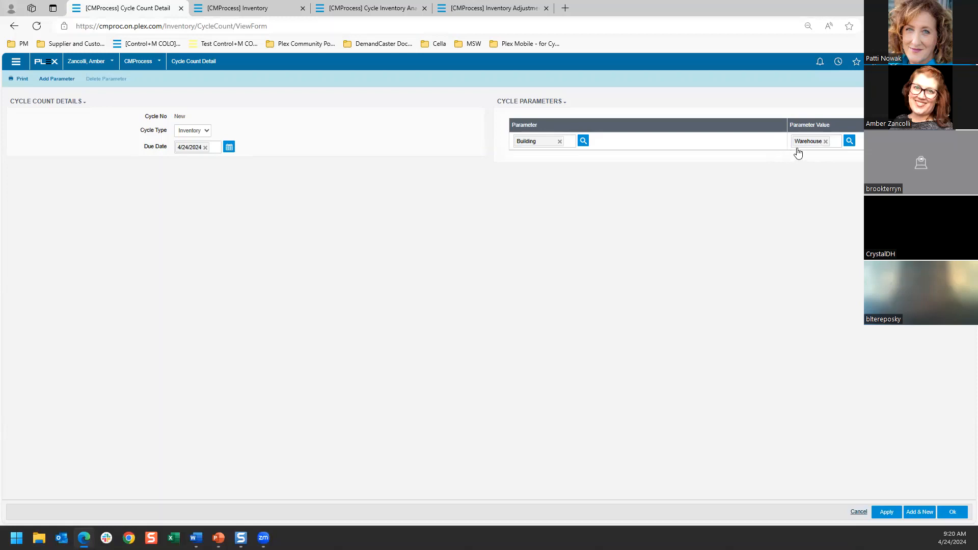
# Step: Add a second parameter, Cycle Group, with the value Group 1, and save the cycle count
pyautogui.click(62, 84)
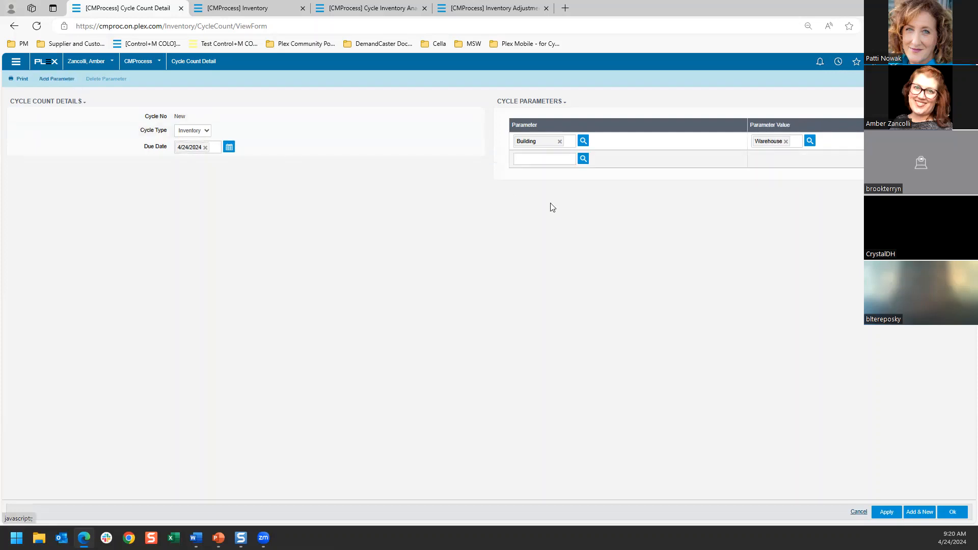
pyautogui.click(584, 162)
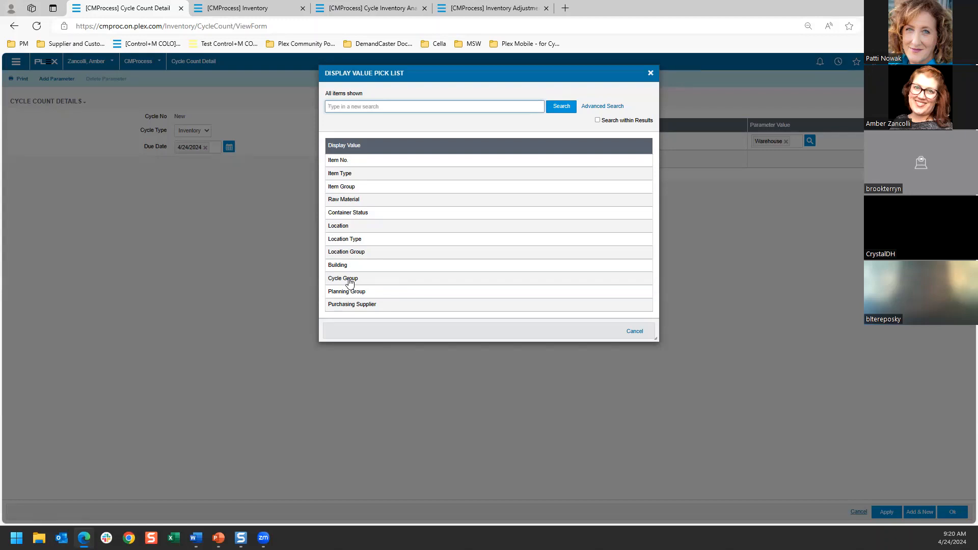
pyautogui.click(349, 283)
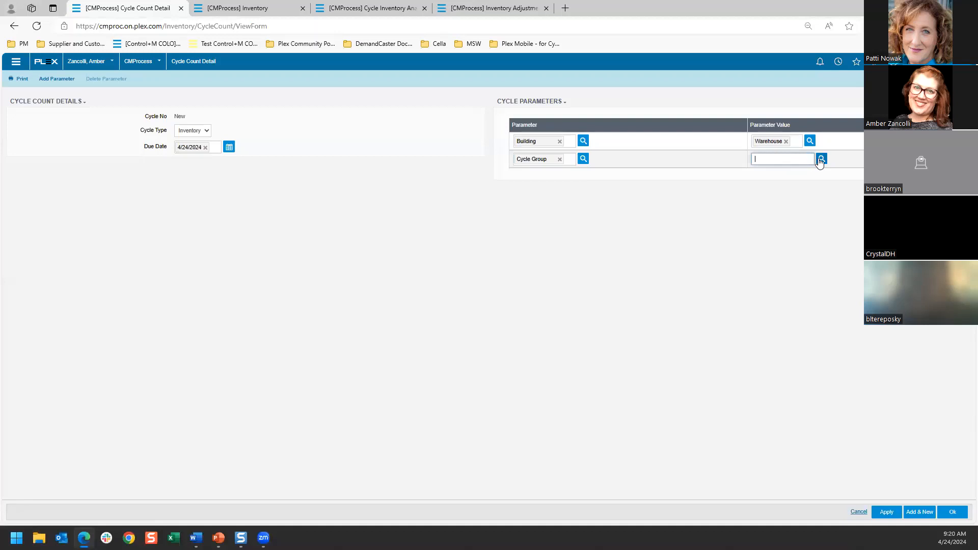
pyautogui.click(820, 161)
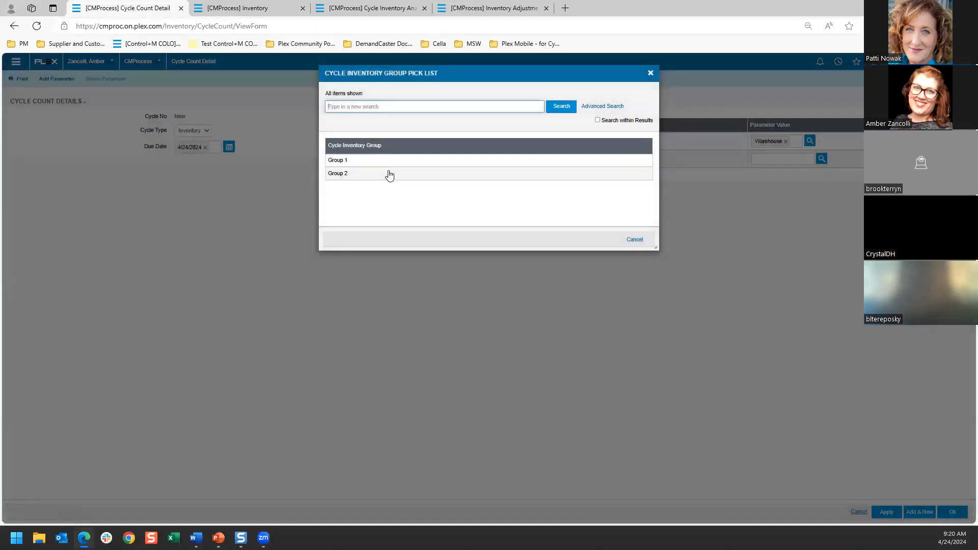
pyautogui.click(351, 161)
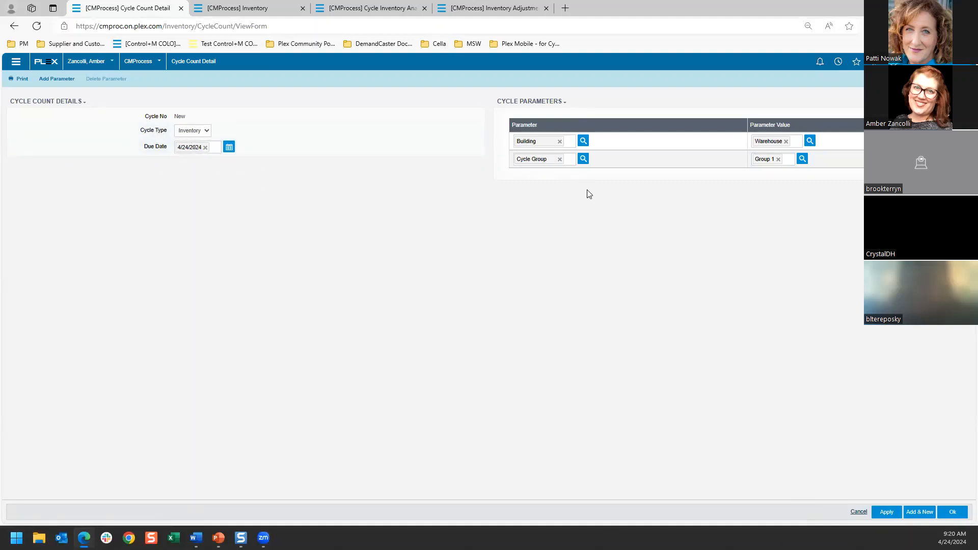
pyautogui.click(952, 512)
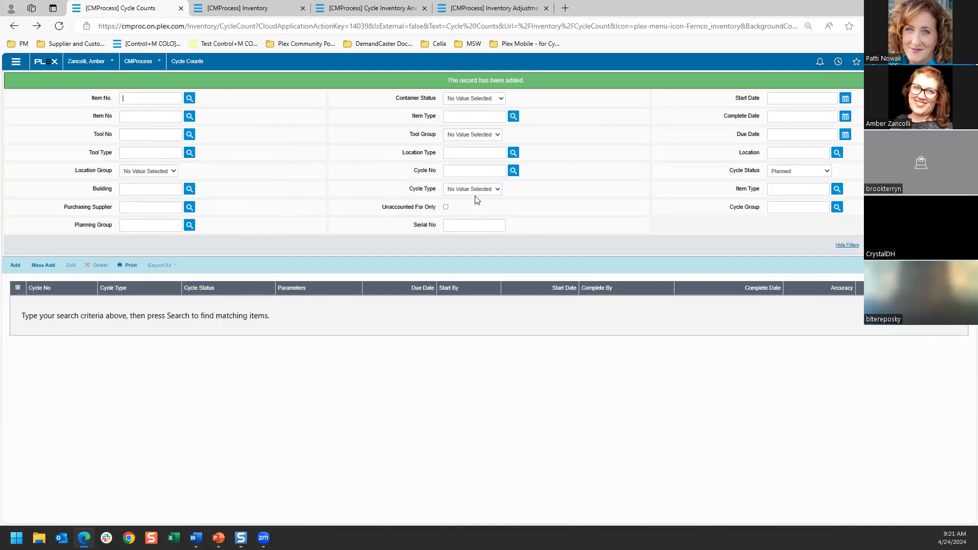
# Step: Review the cycle status filter options and search for cycle counts with the status Planned
pyautogui.click(792, 174)
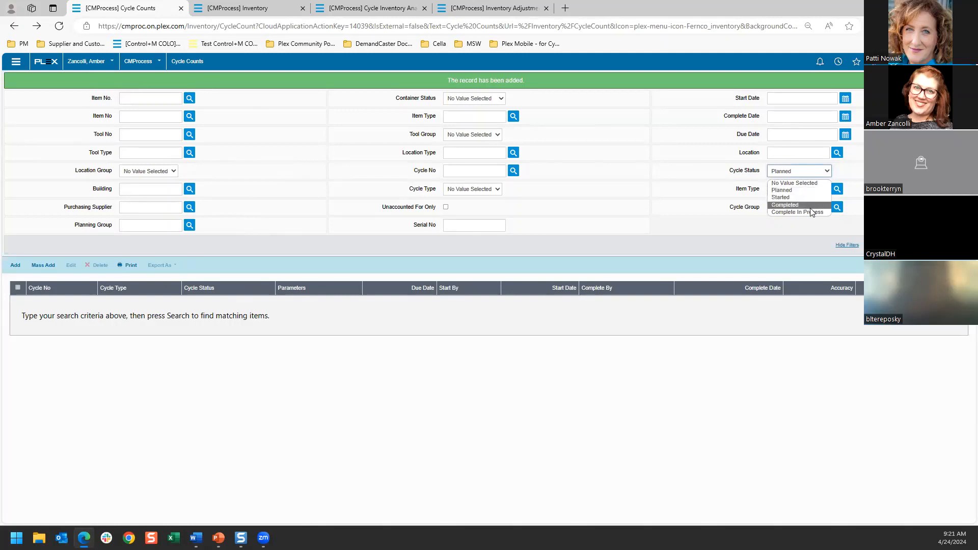
pyautogui.click(711, 191)
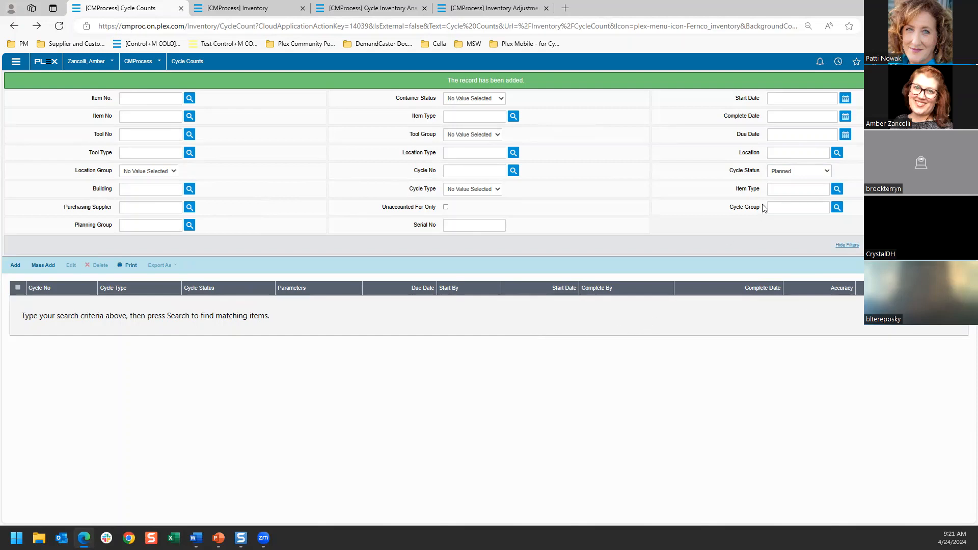
pyautogui.click(788, 175)
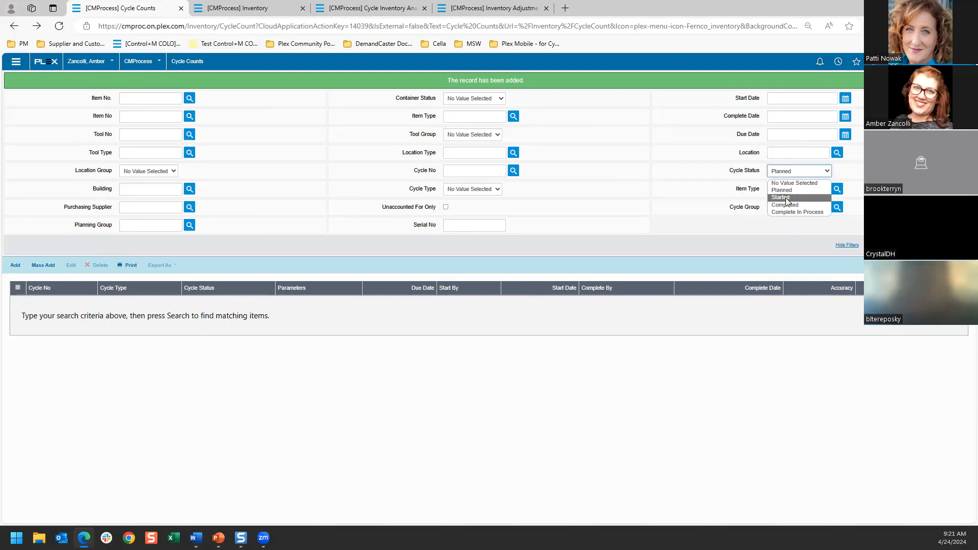
pyautogui.click(775, 347)
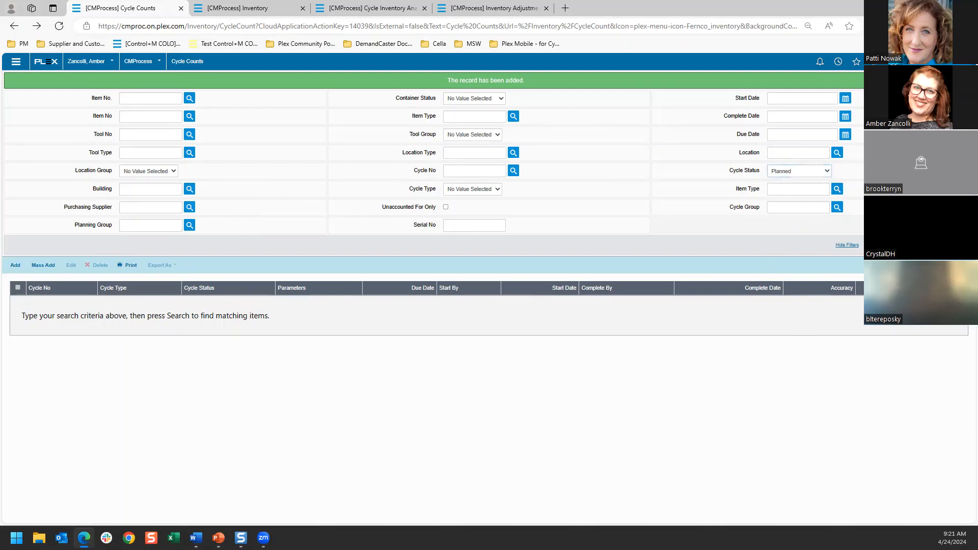
pyautogui.click(951, 245)
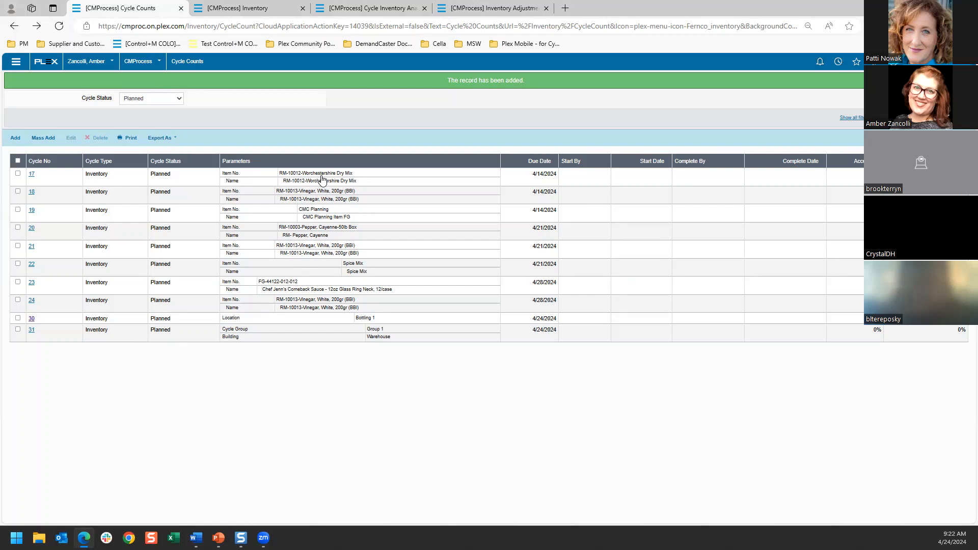
# Step: Delete planned cycle count 17 from the list and confirm the removal
pyautogui.click(18, 175)
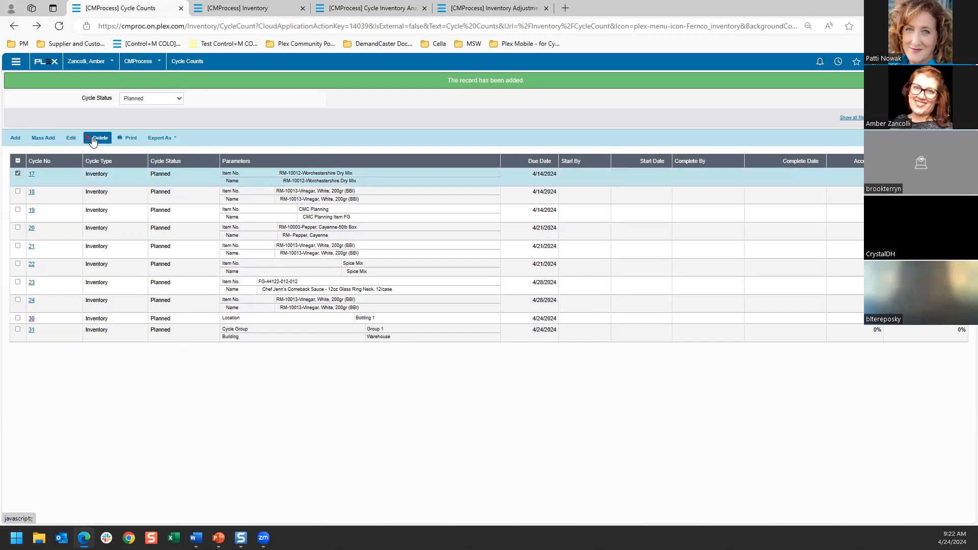
pyautogui.click(92, 140)
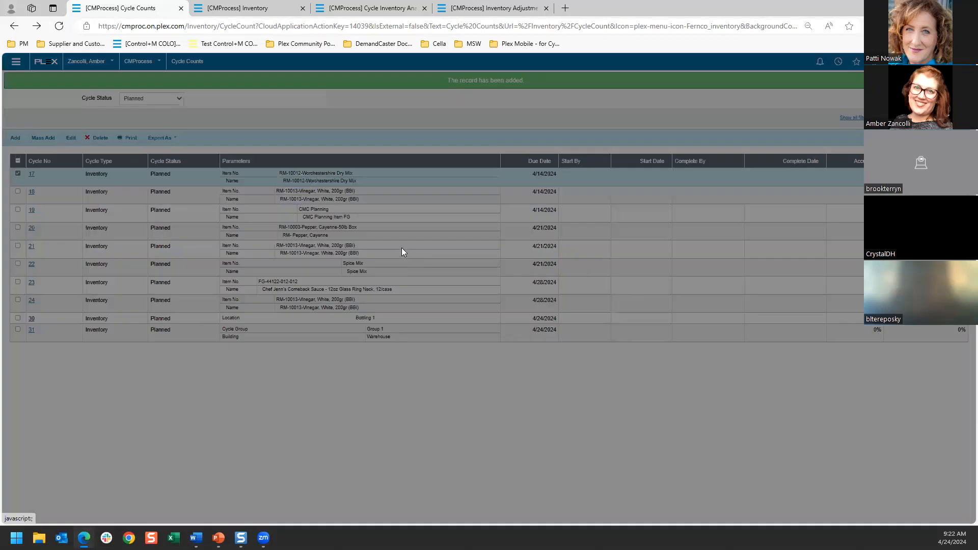
pyautogui.click(468, 121)
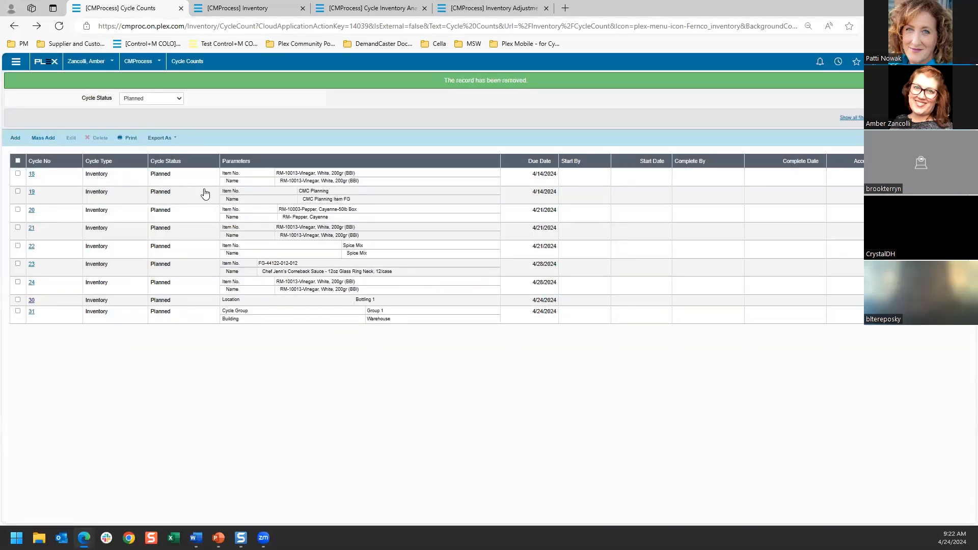
# Step: Open cycle count 31 for the Warehouse building and Group 1, start it, and delete the started count
pyautogui.click(31, 313)
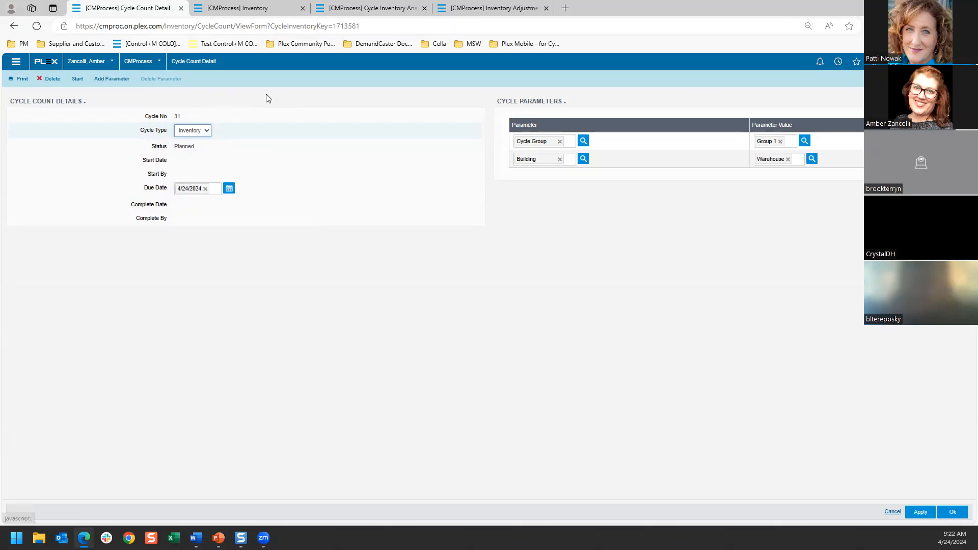
pyautogui.click(643, 166)
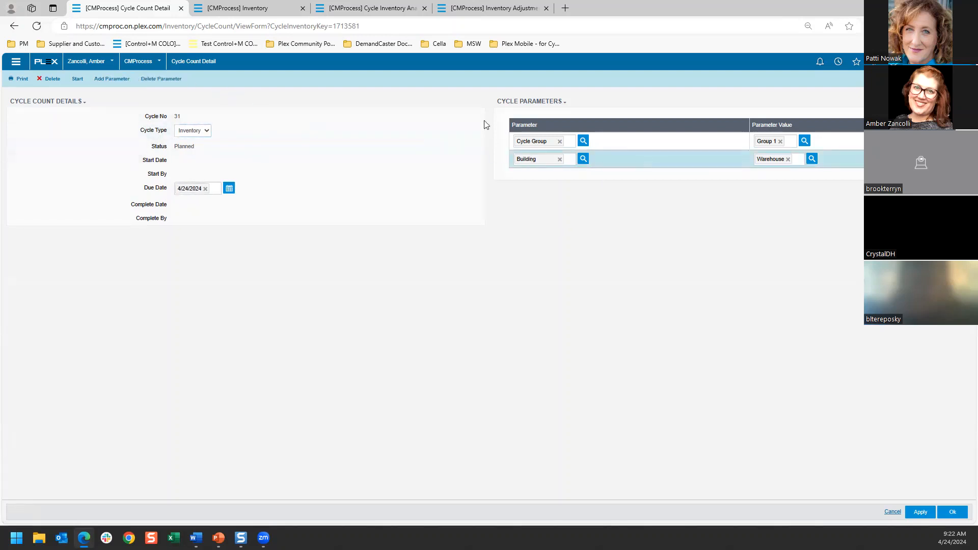
pyautogui.click(625, 164)
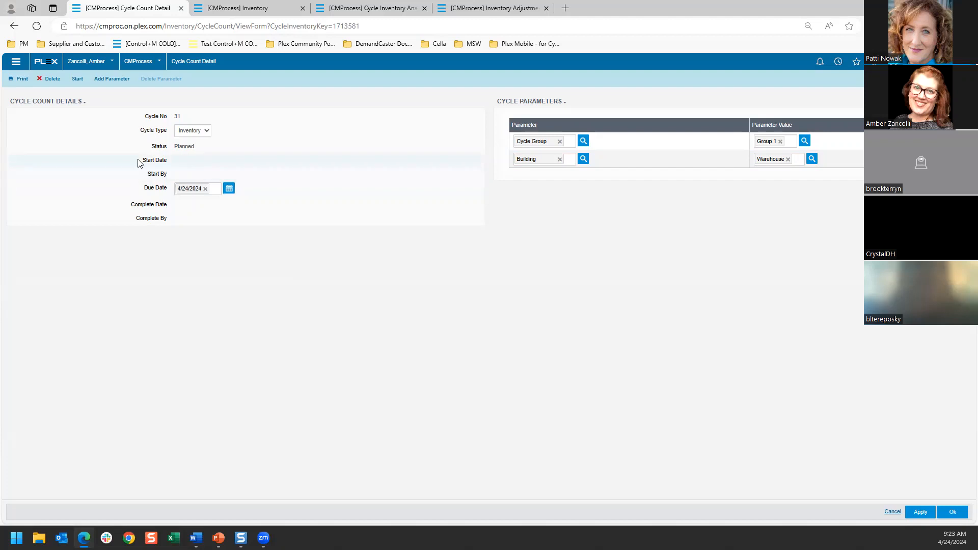
pyautogui.click(76, 81)
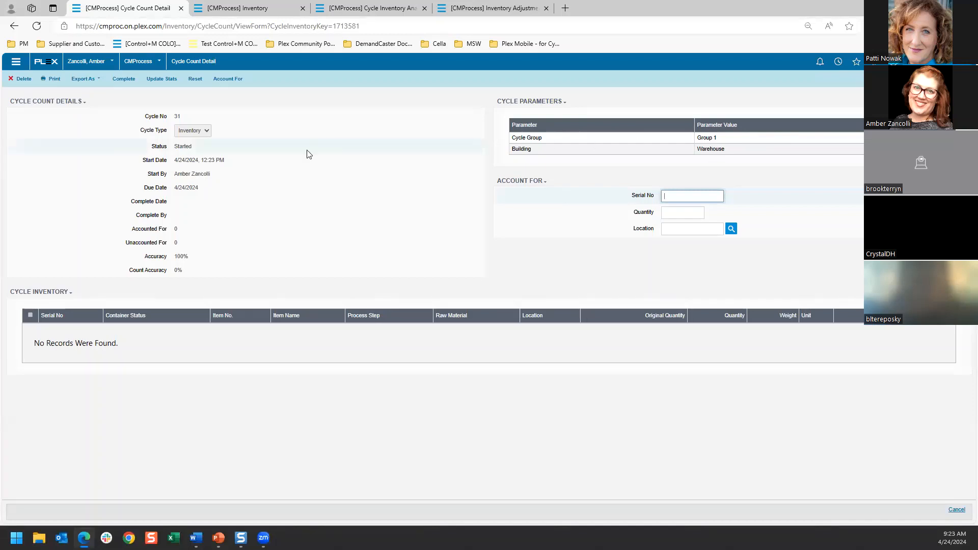
pyautogui.click(22, 81)
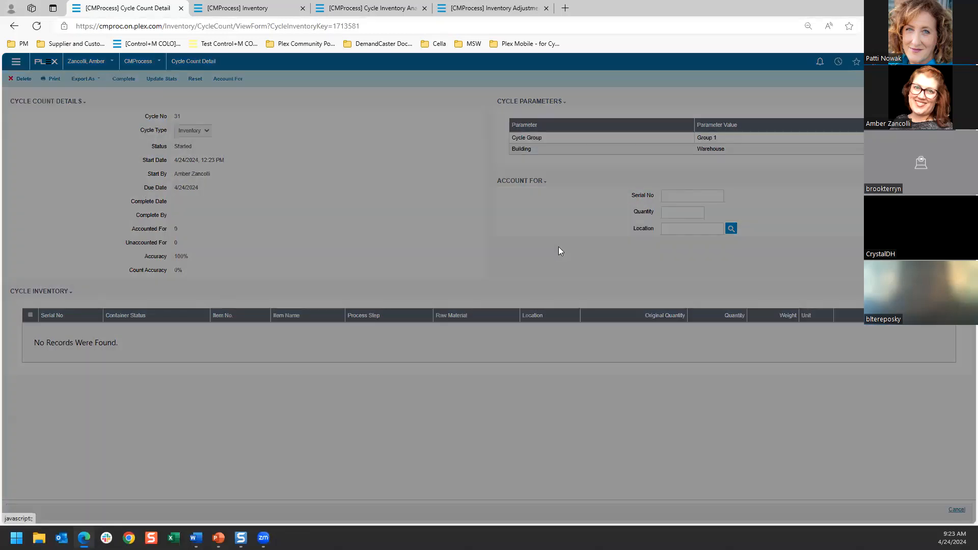
pyautogui.click(467, 123)
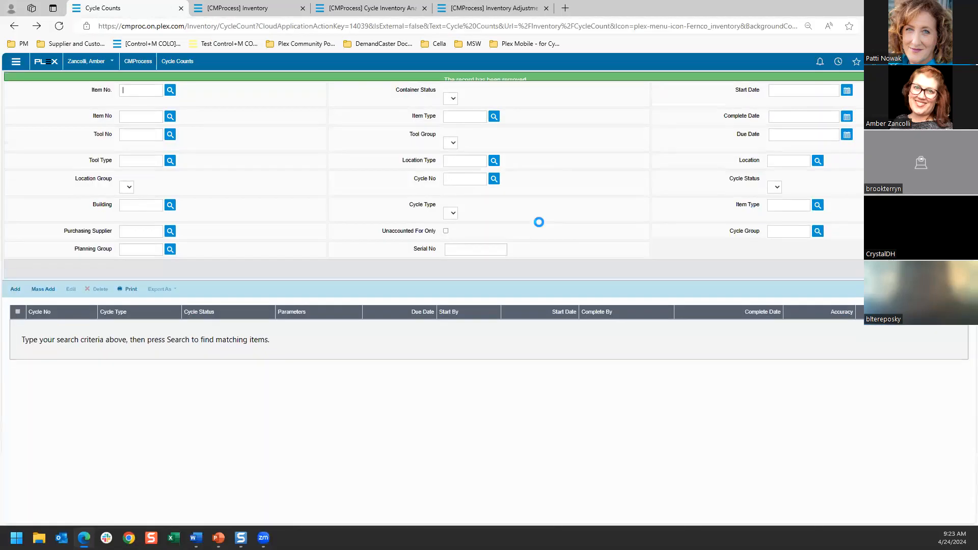
# Step: Add a new Inventory cycle count with the due date 4/24/2024
pyautogui.click(15, 138)
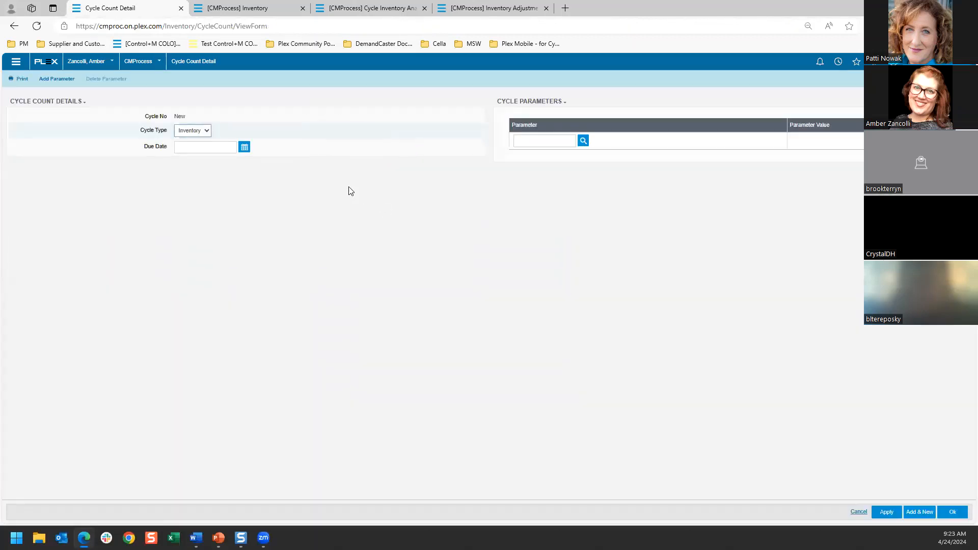
pyautogui.click(245, 148)
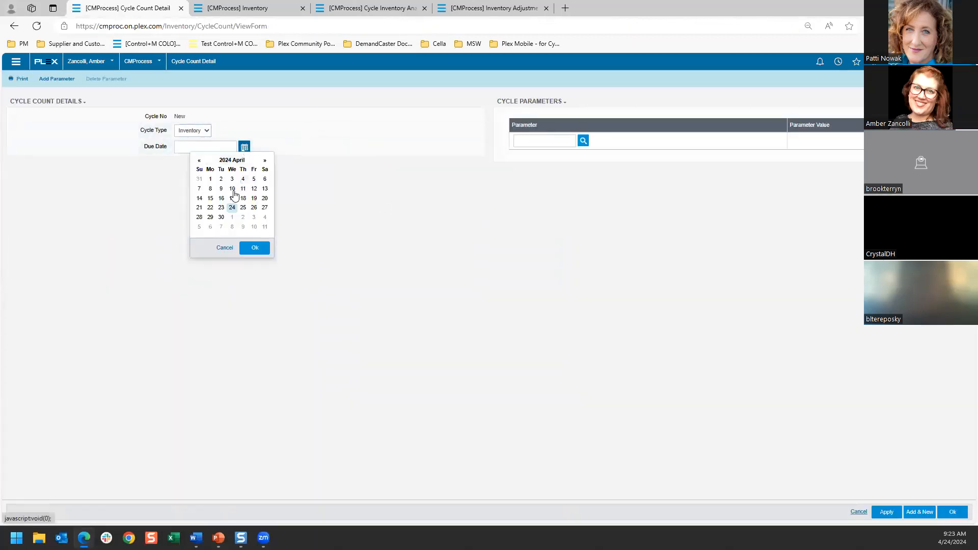
pyautogui.click(230, 209)
# Step: Set the new cycle count's parameter to Building with the value Warehouse
pyautogui.click(583, 140)
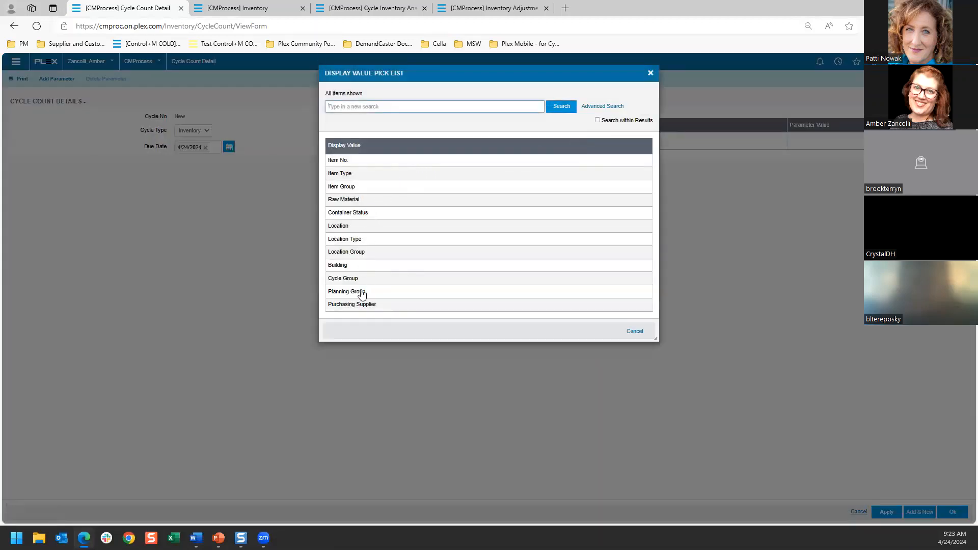
pyautogui.click(352, 265)
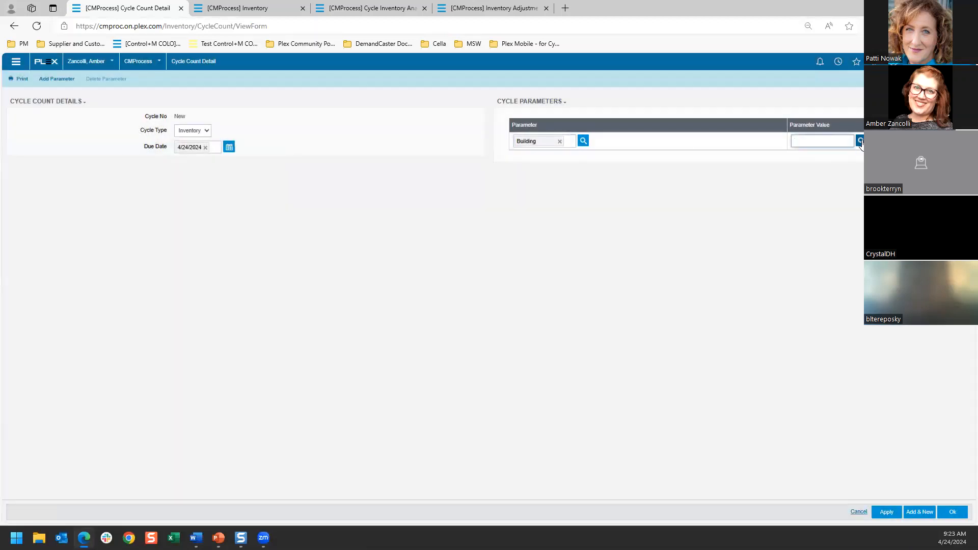
pyautogui.click(860, 141)
pyautogui.click(442, 188)
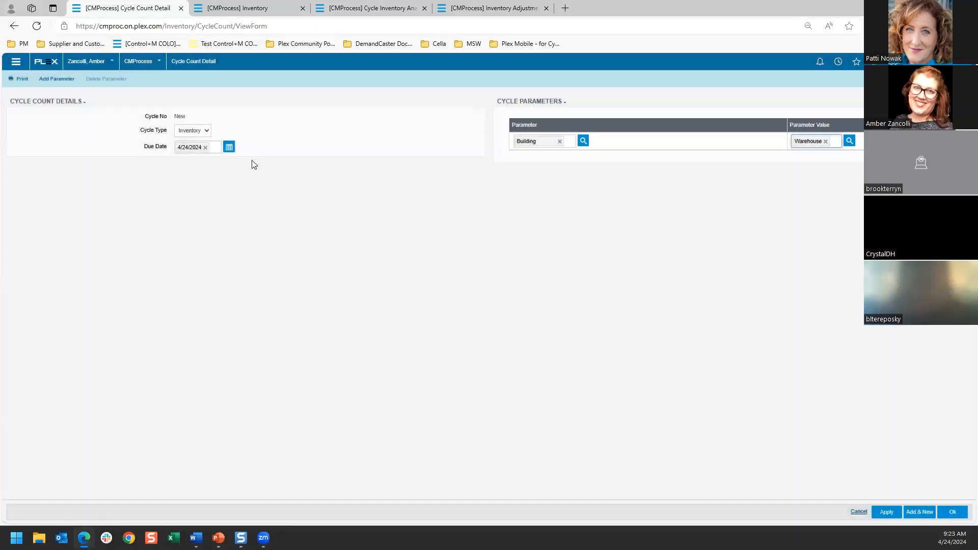
# Step: Add a second parameter, Cycle Group with the value Group 2, to the new cycle count and save it
pyautogui.click(58, 80)
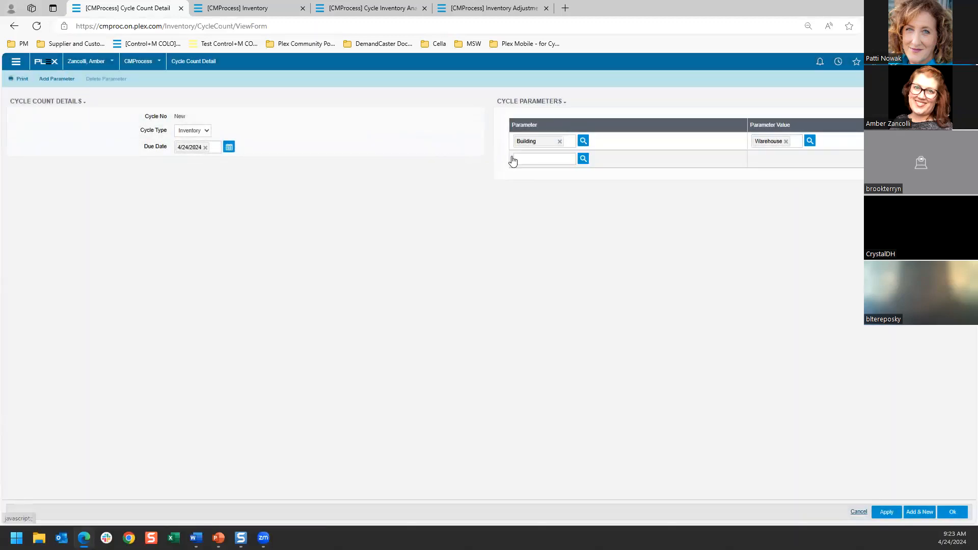
pyautogui.click(582, 159)
pyautogui.click(393, 278)
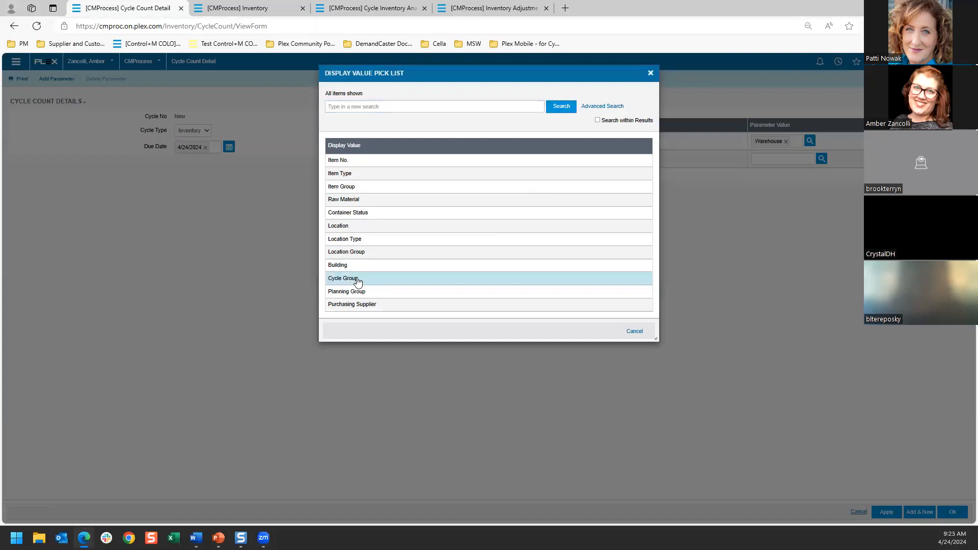
pyautogui.click(822, 159)
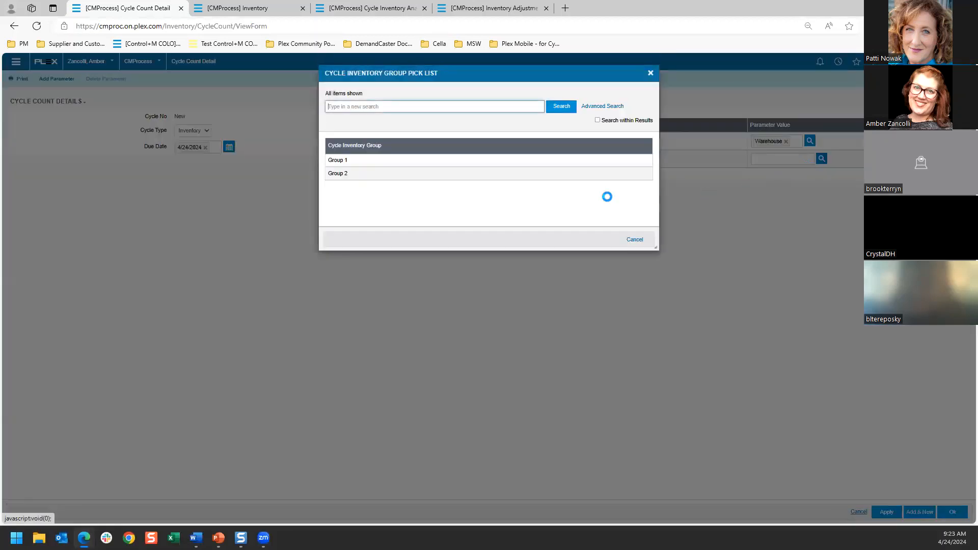
pyautogui.click(415, 173)
pyautogui.click(948, 511)
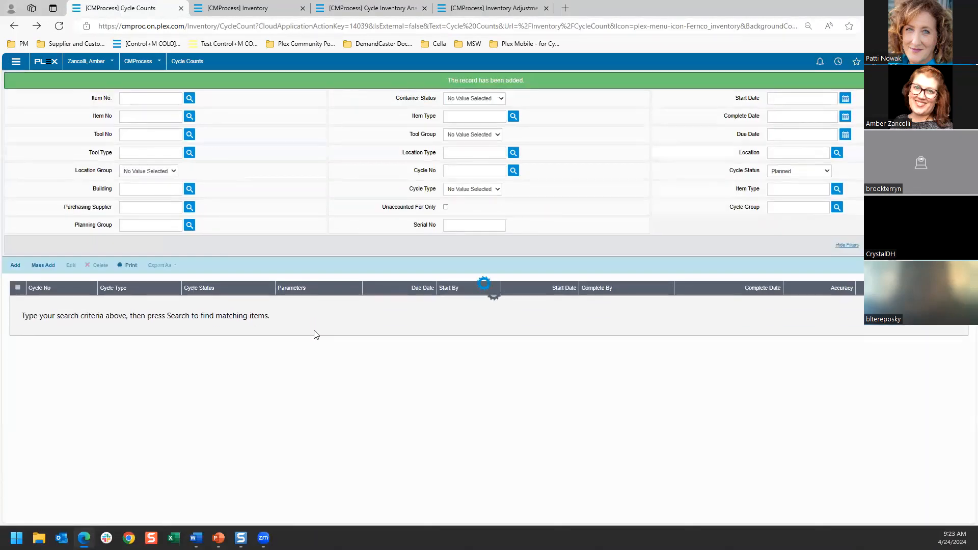
# Step: Open planned cycle count 32 for Group 2 in the Warehouse building and start it
pyautogui.click(32, 311)
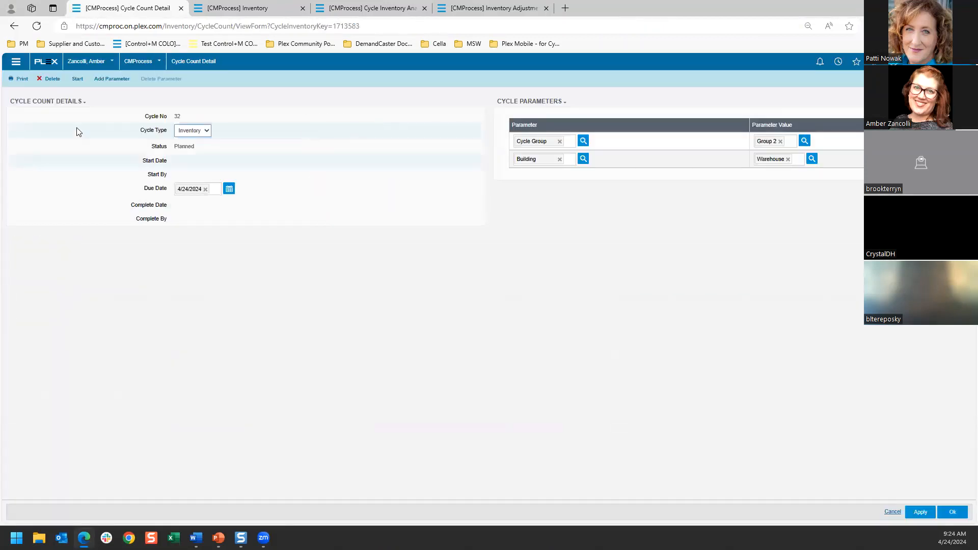
pyautogui.click(78, 78)
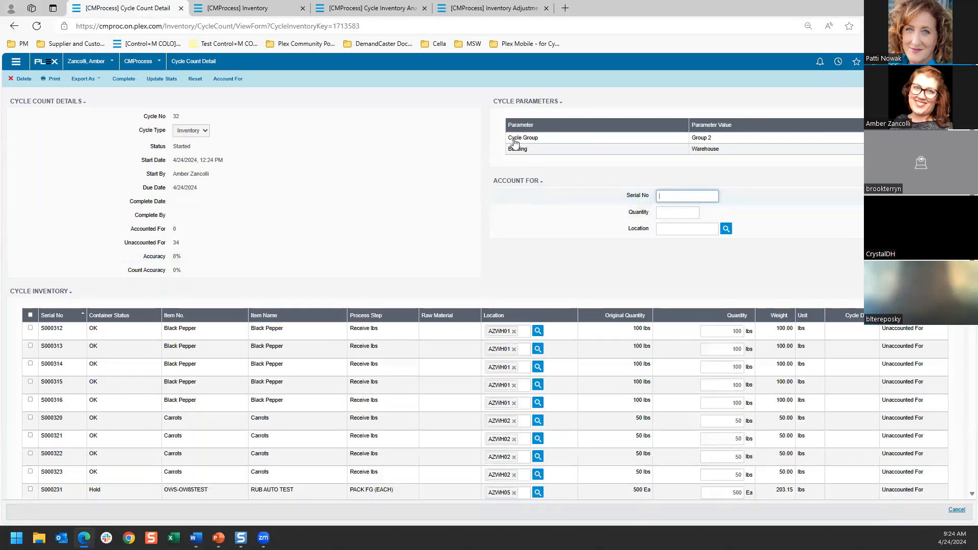
# Step: Review the started count's cycle parameters and examine the full list of containers in its cycle inventory
pyautogui.click(625, 141)
pyautogui.click(607, 151)
pyautogui.click(598, 139)
pyautogui.click(596, 152)
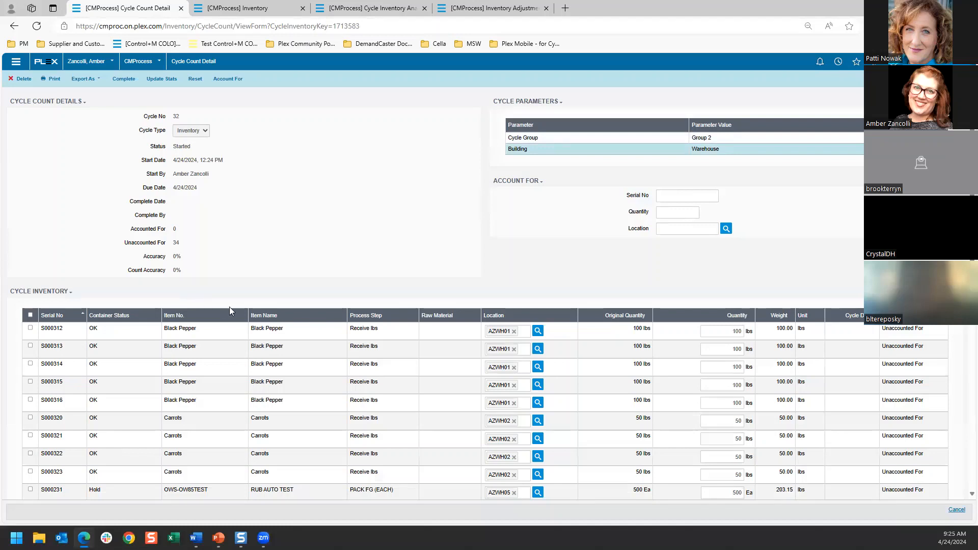
pyautogui.scroll(-3, 211, 321)
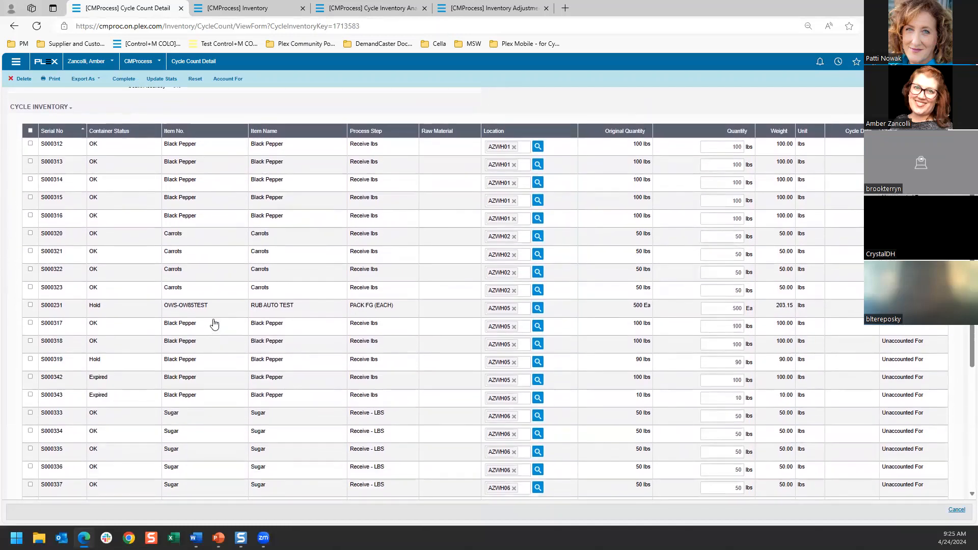
pyautogui.scroll(-5, 214, 324)
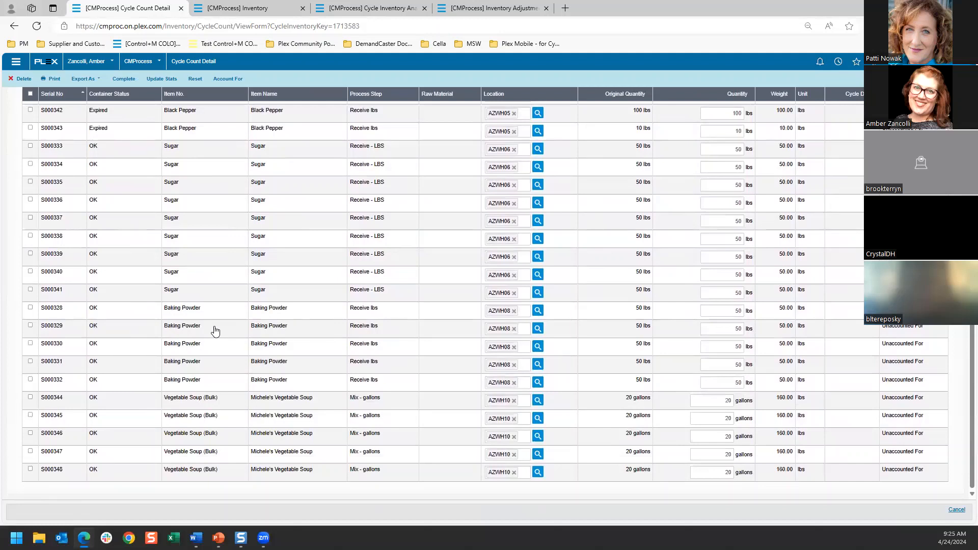
pyautogui.scroll(5, 215, 331)
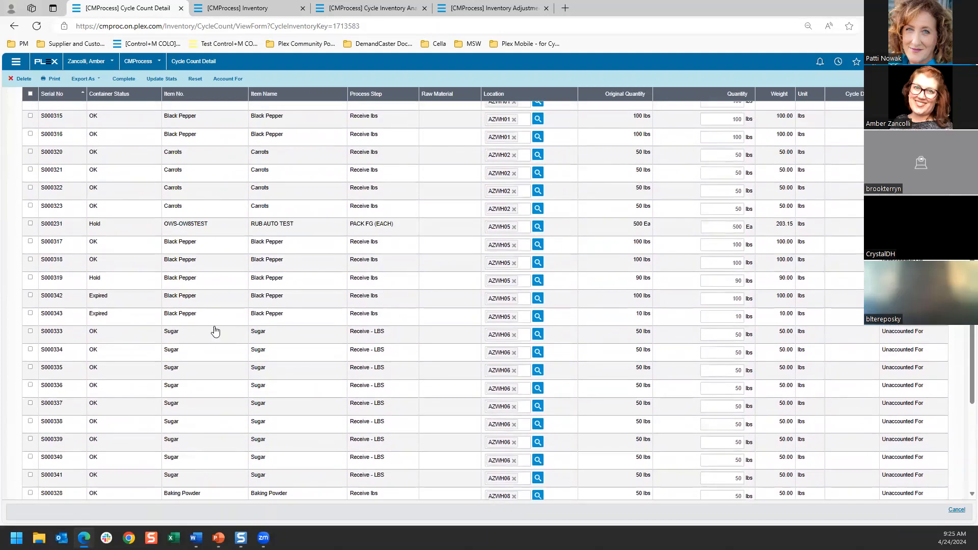
pyautogui.scroll(2, 215, 332)
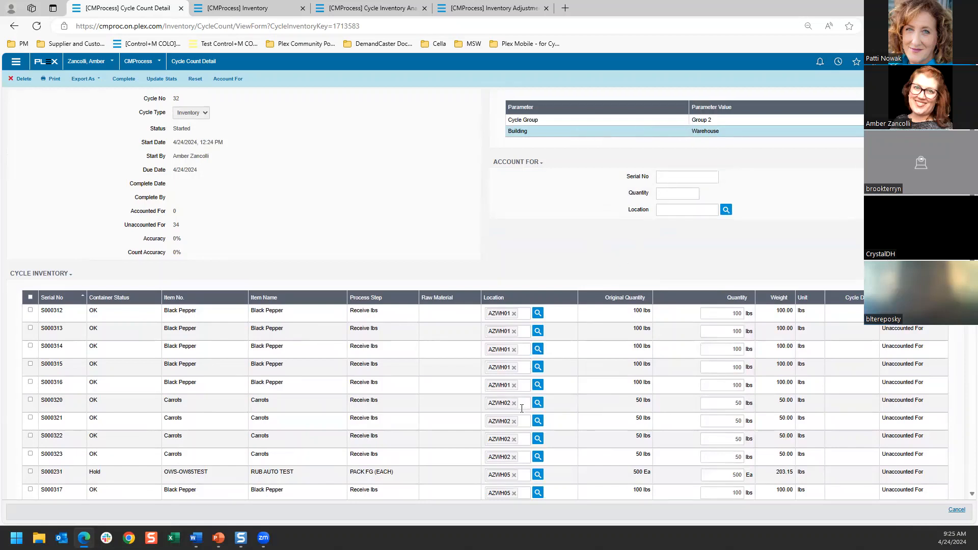
pyautogui.scroll(-1, 516, 450)
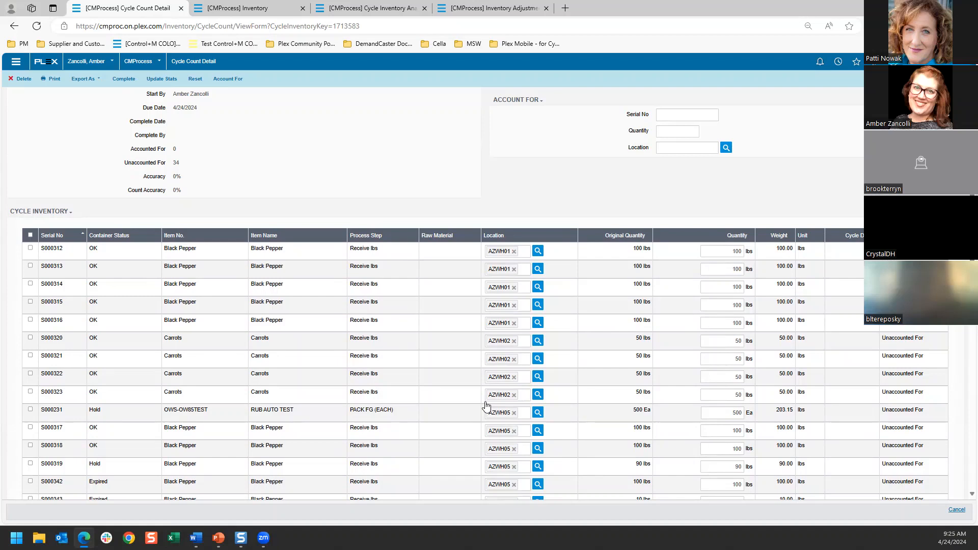
pyautogui.scroll(2, 312, 356)
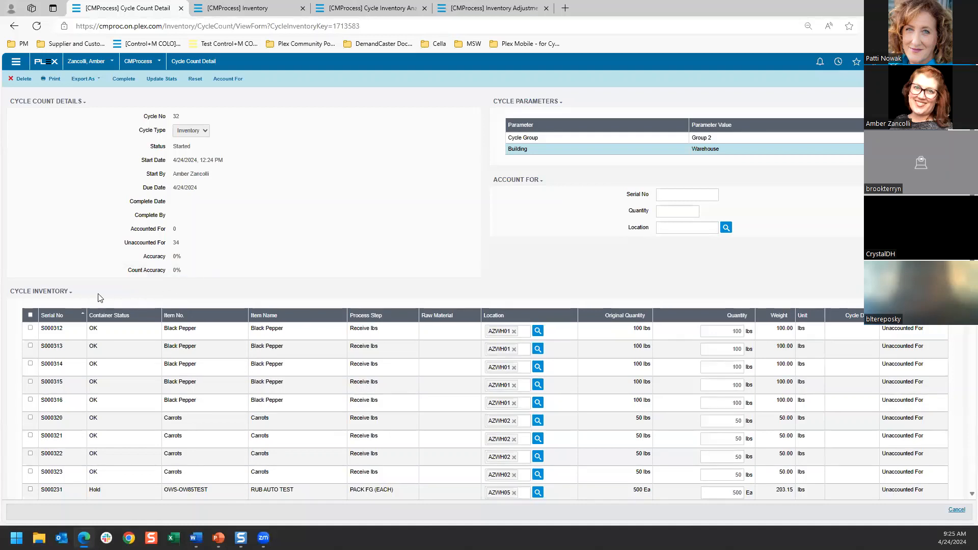
# Step: Account for the Black Pepper containers S000312, S000313 and S000314 as listed in the cycle inventory
pyautogui.click(80, 312)
pyautogui.click(30, 328)
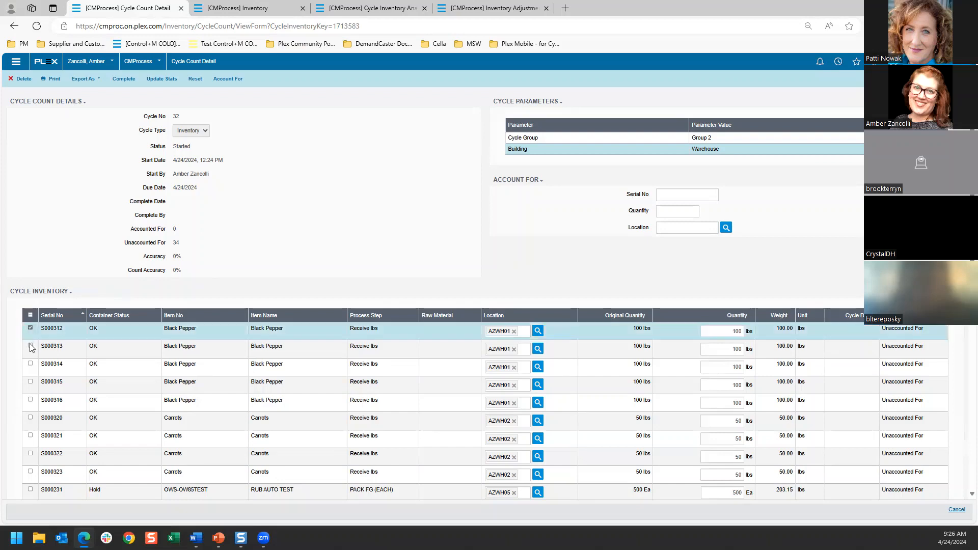
pyautogui.click(30, 347)
pyautogui.click(30, 364)
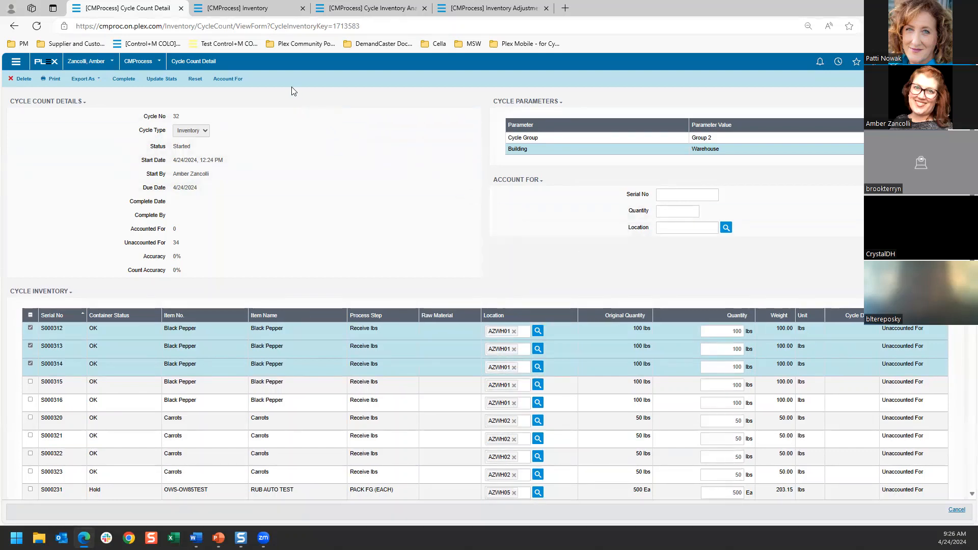
pyautogui.click(228, 78)
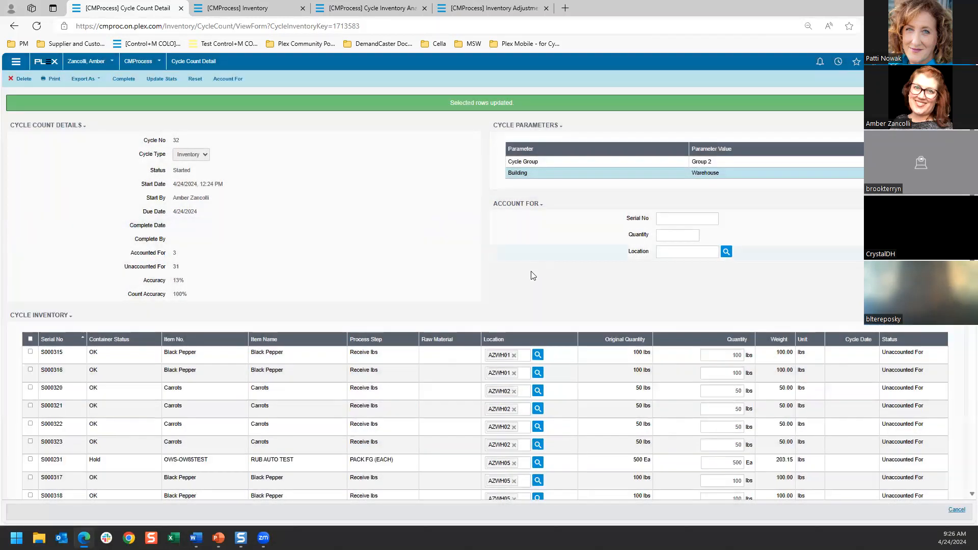
# Step: Set the counted quantity of Black Pepper container S000315 to 90 lbs and account for it
pyautogui.scroll(-15, 533, 276)
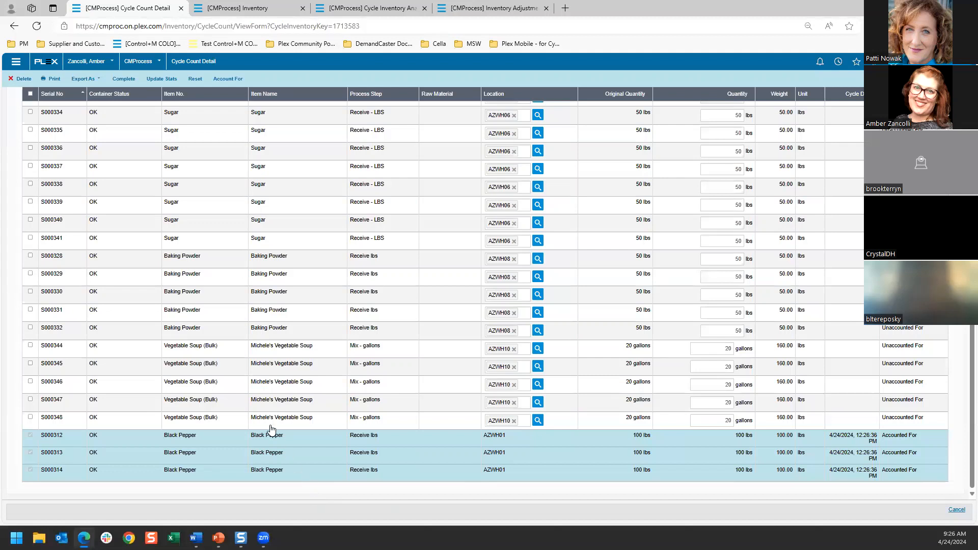
pyautogui.scroll(5, 228, 390)
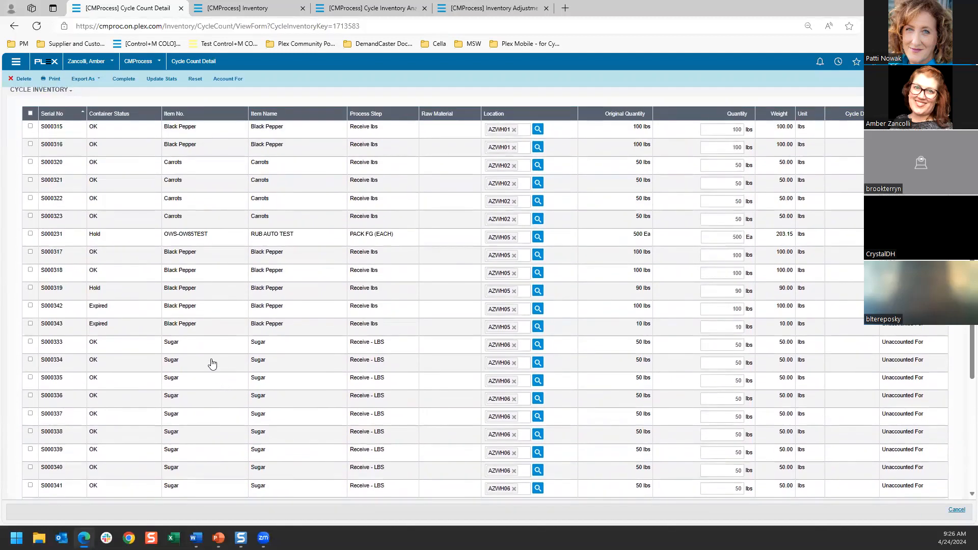
pyautogui.scroll(4, 212, 364)
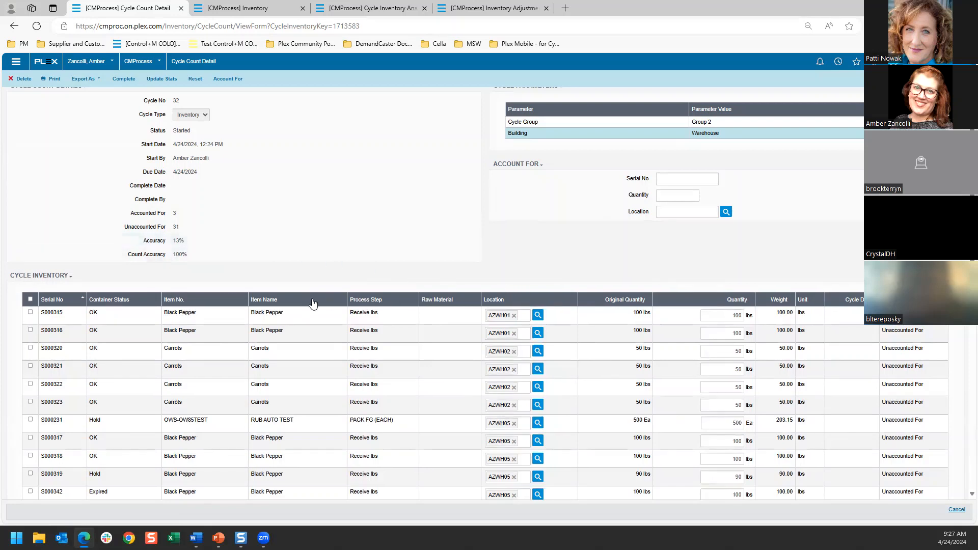
pyautogui.click(30, 313)
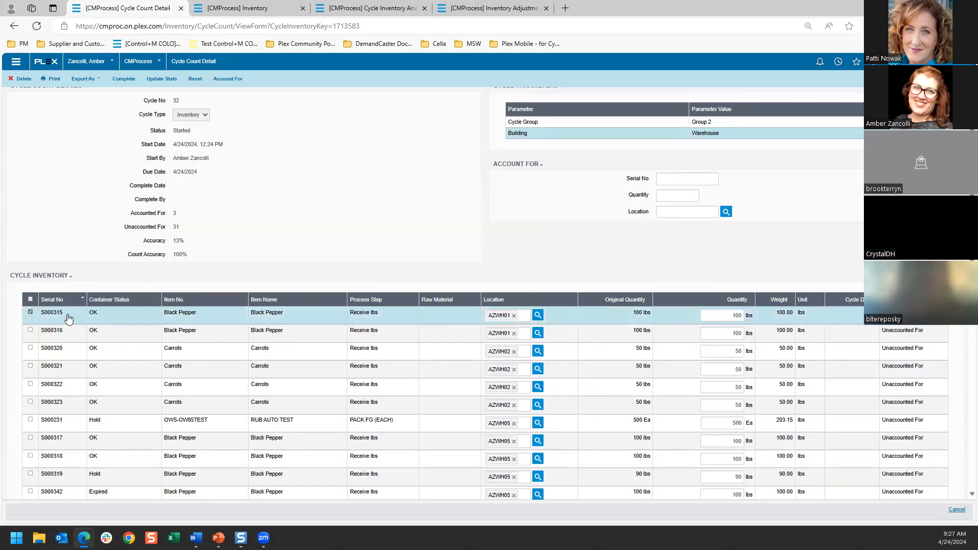
pyautogui.click(736, 315)
pyautogui.click(225, 80)
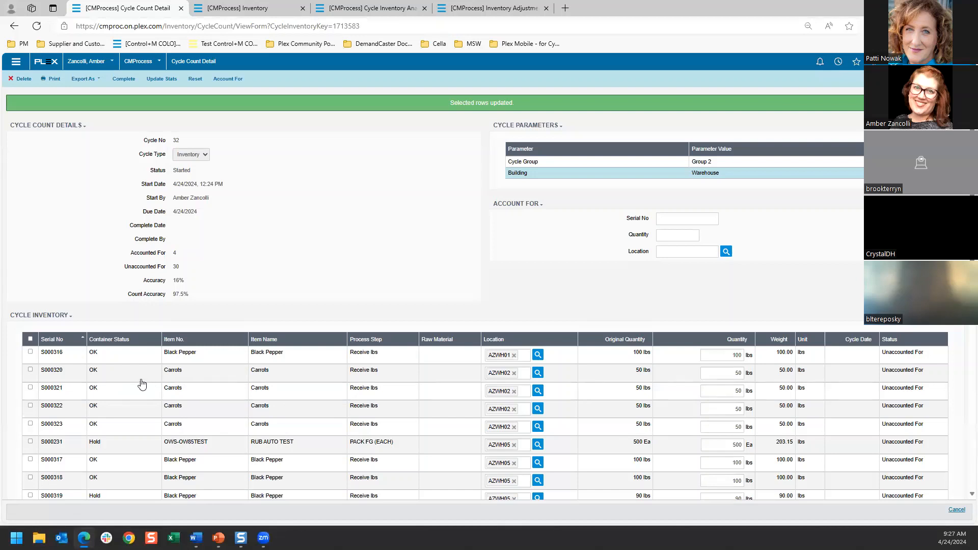
# Step: Change the location of Black Pepper container S000316 to AZWH05 and account for it
pyautogui.click(30, 352)
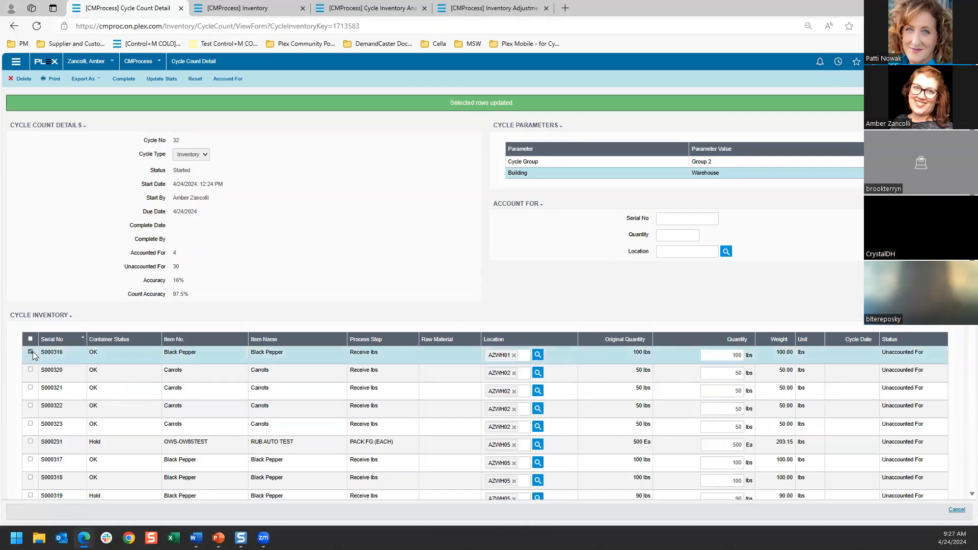
pyautogui.click(514, 355)
pyautogui.click(555, 356)
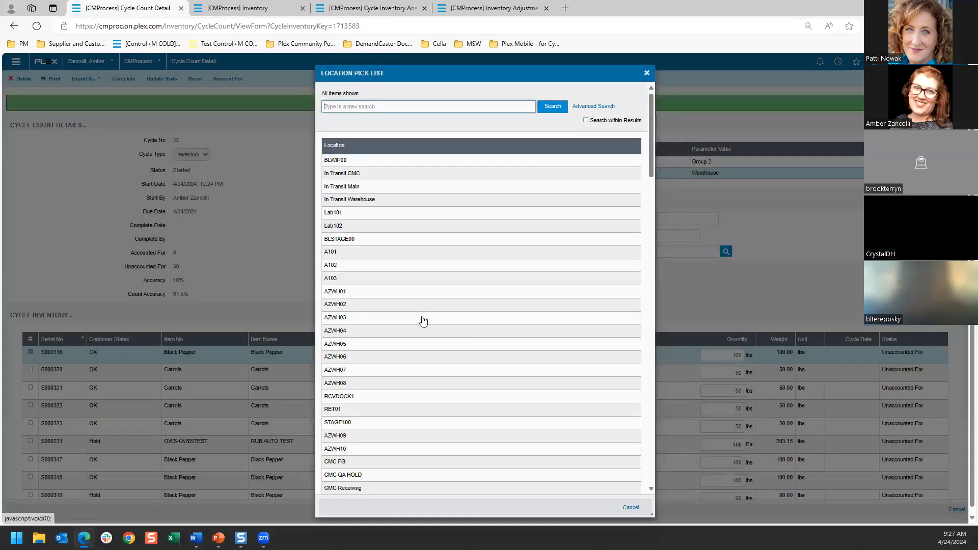
pyautogui.click(442, 346)
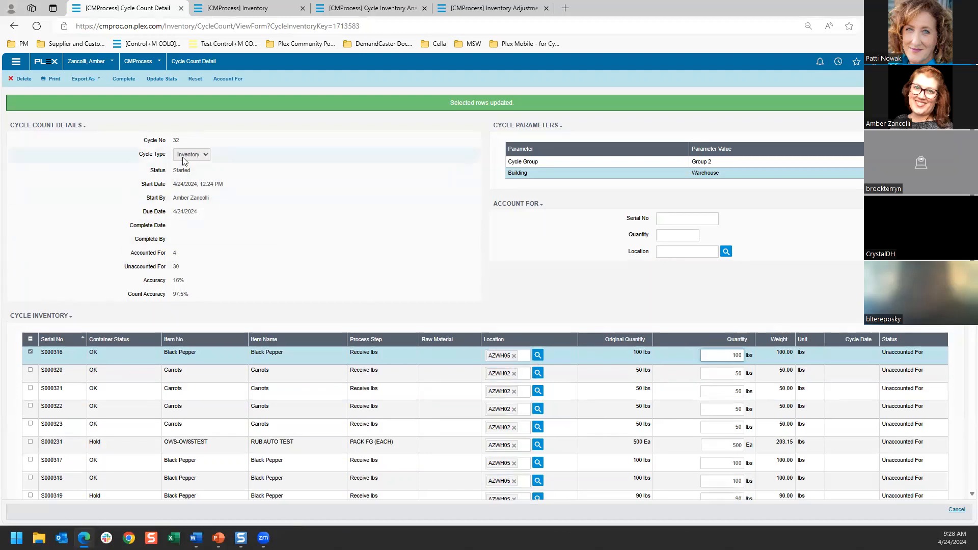
pyautogui.click(218, 82)
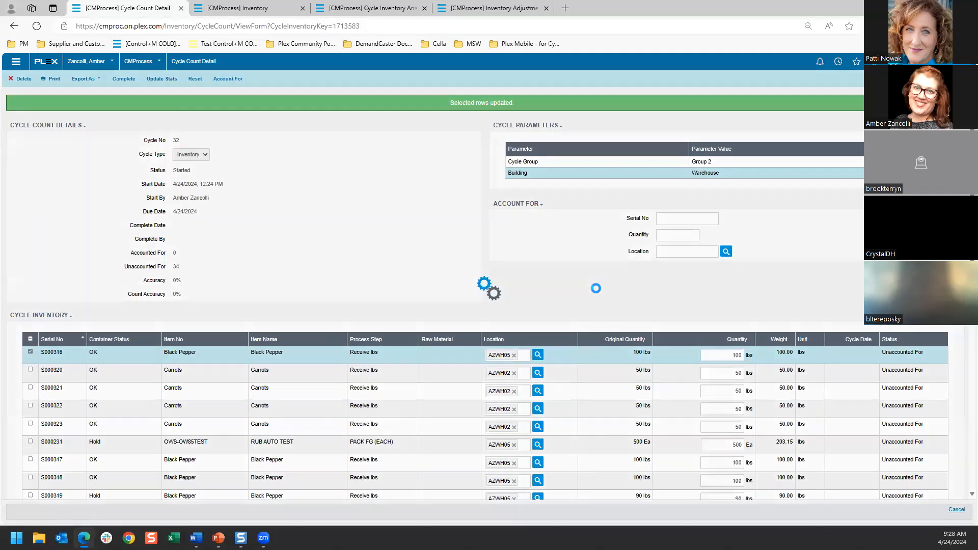
# Step: Compare the quantity and location of counted containers S000315 and S000316 with their records on the Inventory screen
pyautogui.scroll(-10, 599, 293)
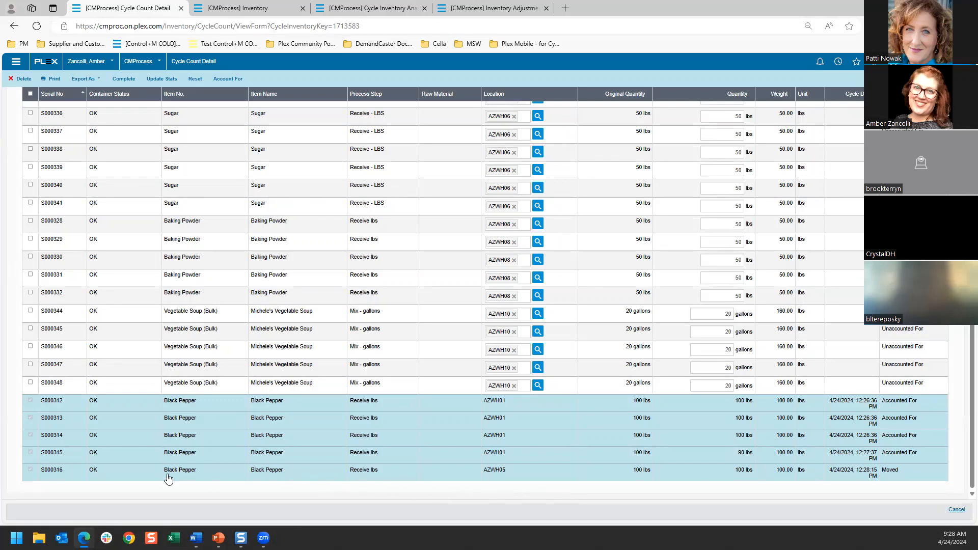
pyautogui.click(238, 9)
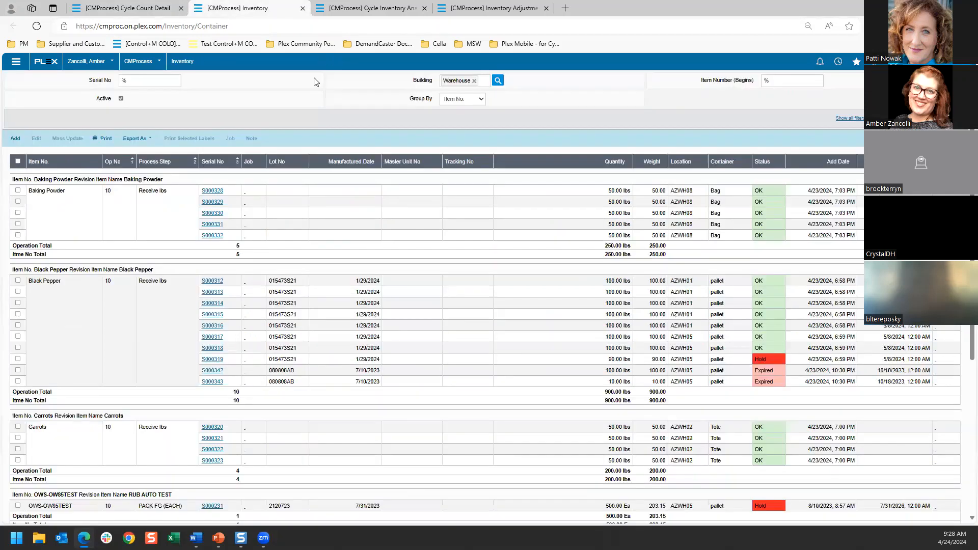
pyautogui.click(148, 81)
pyautogui.press('Return')
pyautogui.click(125, 8)
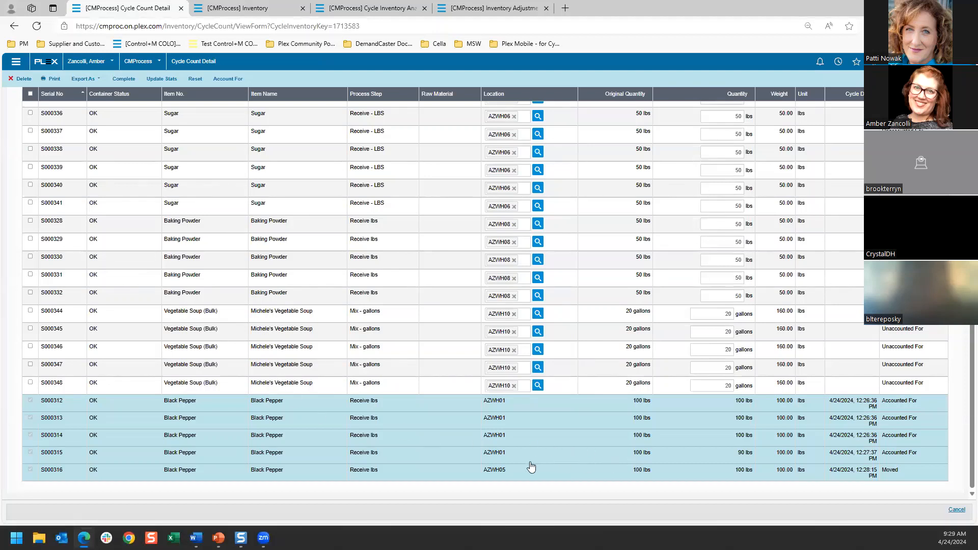
pyautogui.click(249, 11)
pyautogui.click(236, 316)
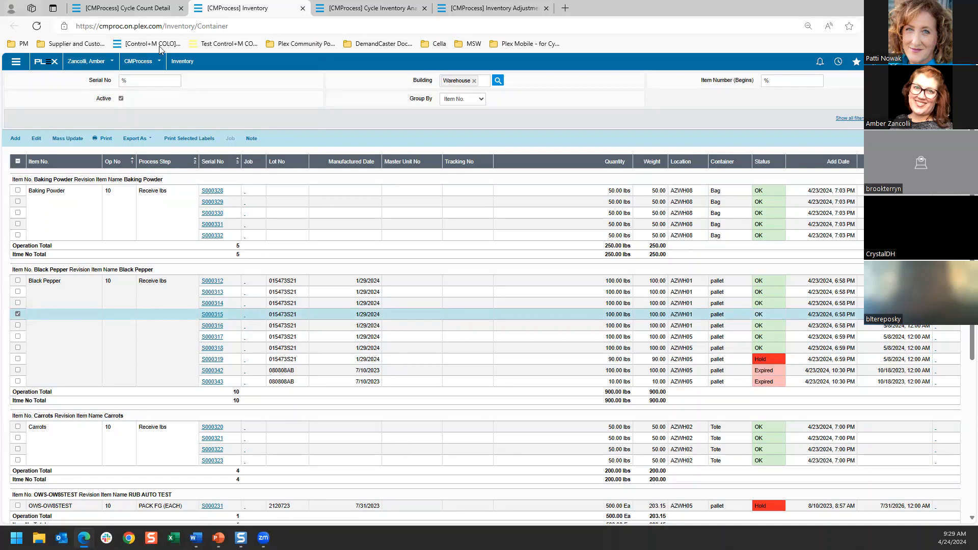
pyautogui.click(132, 7)
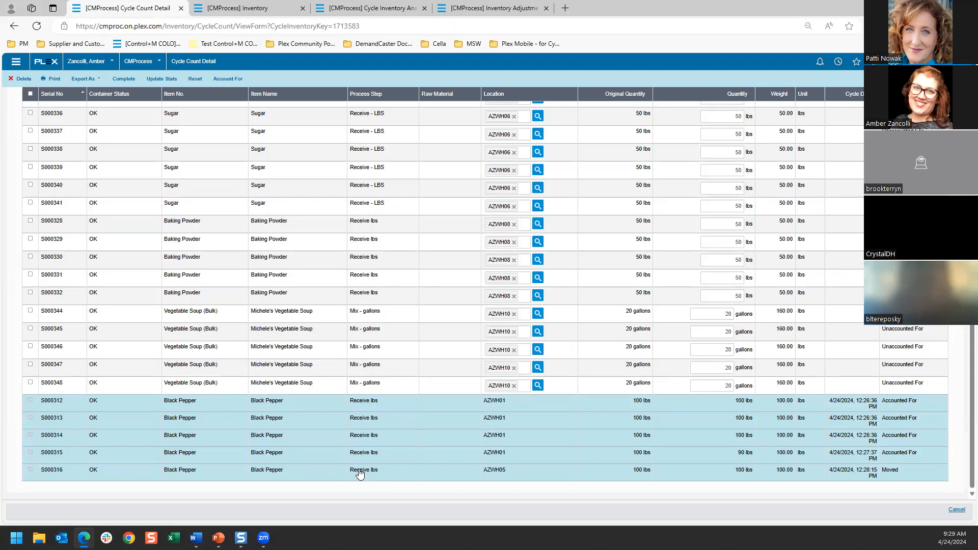
# Step: Account for the four Carrots containers S000320 through S000323 in the cycle count
pyautogui.scroll(5, 339, 293)
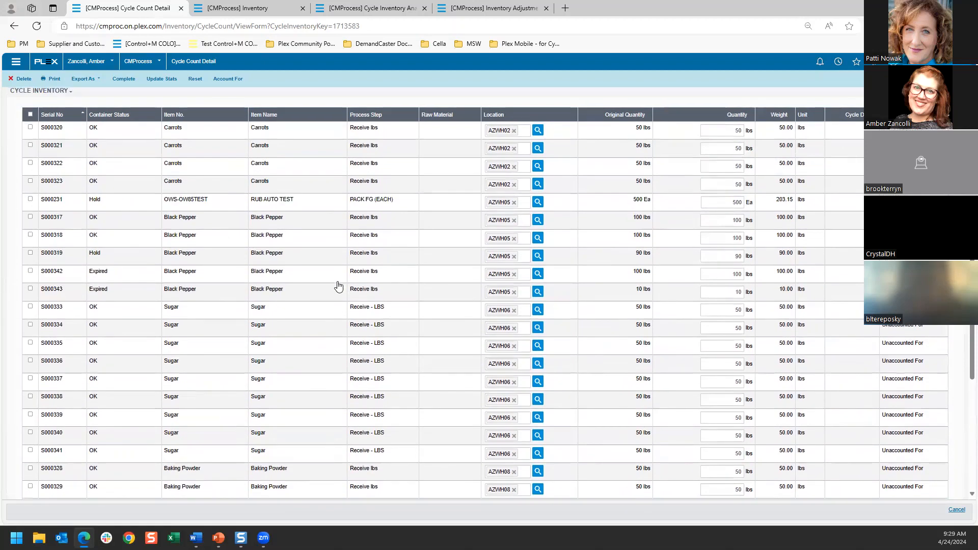
pyautogui.scroll(2, 339, 287)
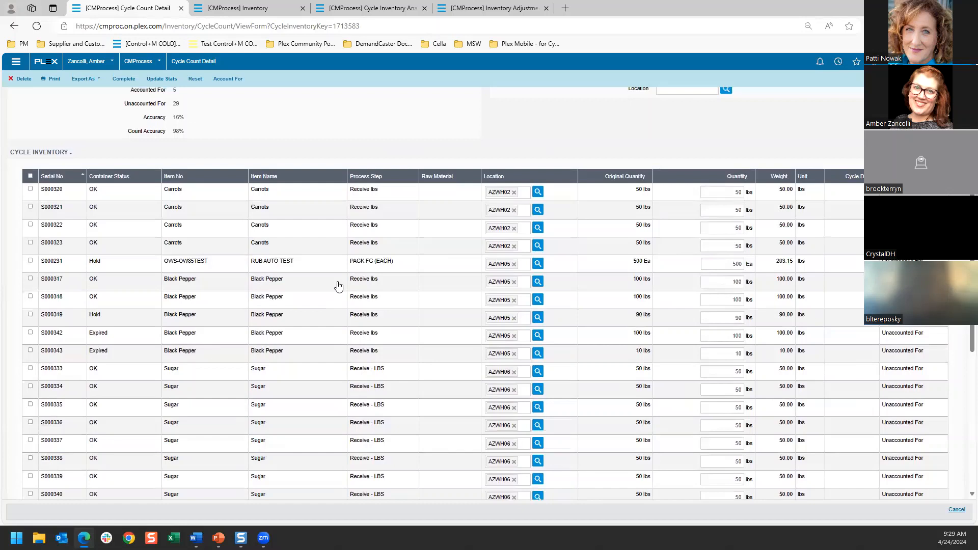
pyautogui.click(30, 190)
pyautogui.click(30, 207)
pyautogui.click(30, 224)
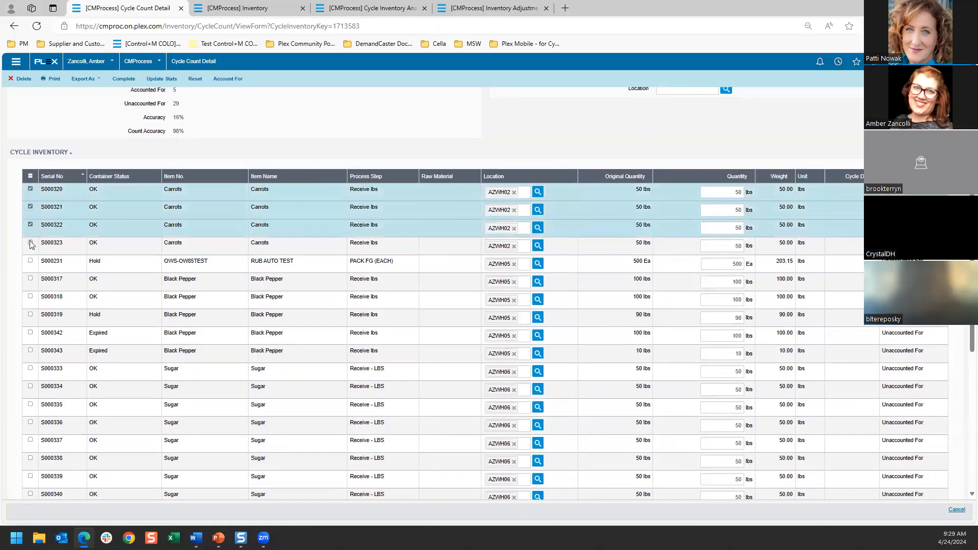
pyautogui.click(30, 243)
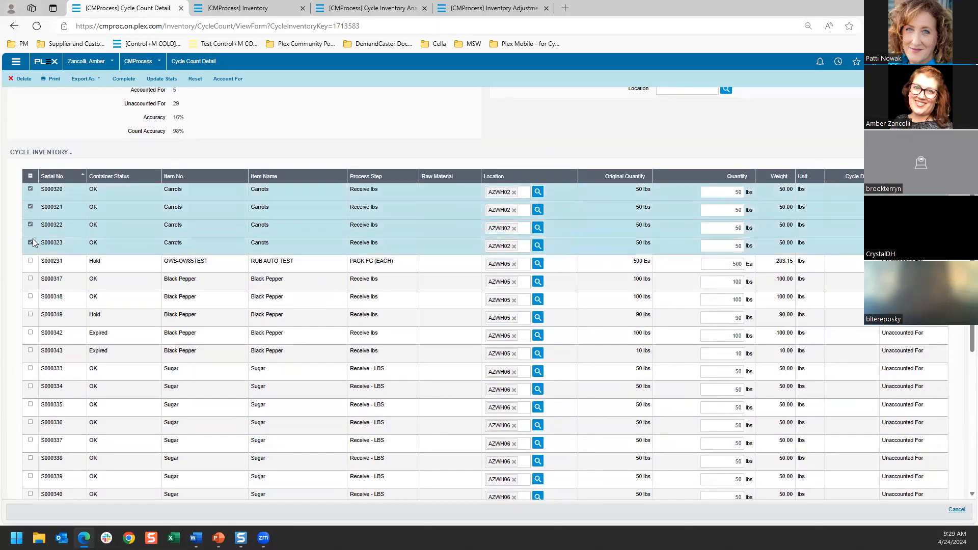
pyautogui.click(228, 78)
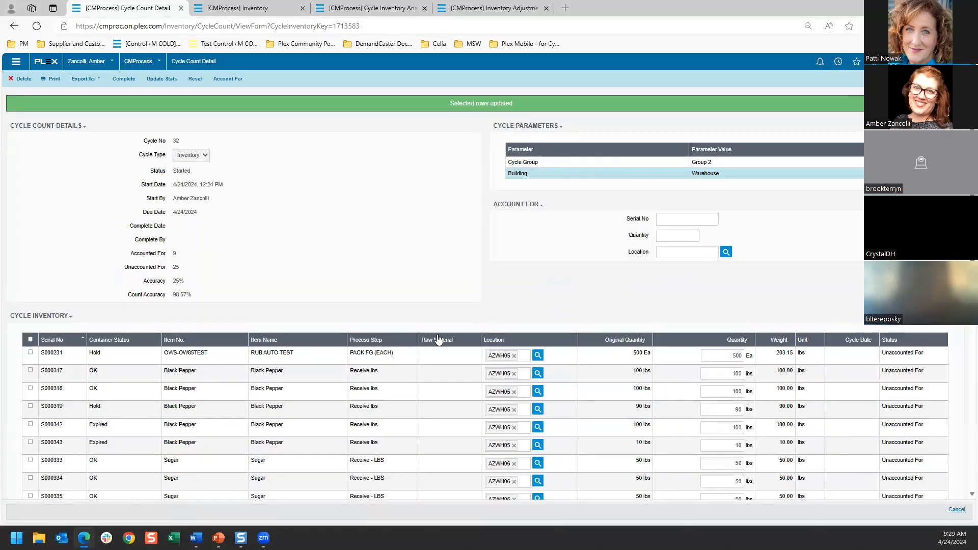
# Step: Enter serial number S000231 of the RUB AUTO TEST container in the Account For form of the cycle count
pyautogui.scroll(-1, 433, 321)
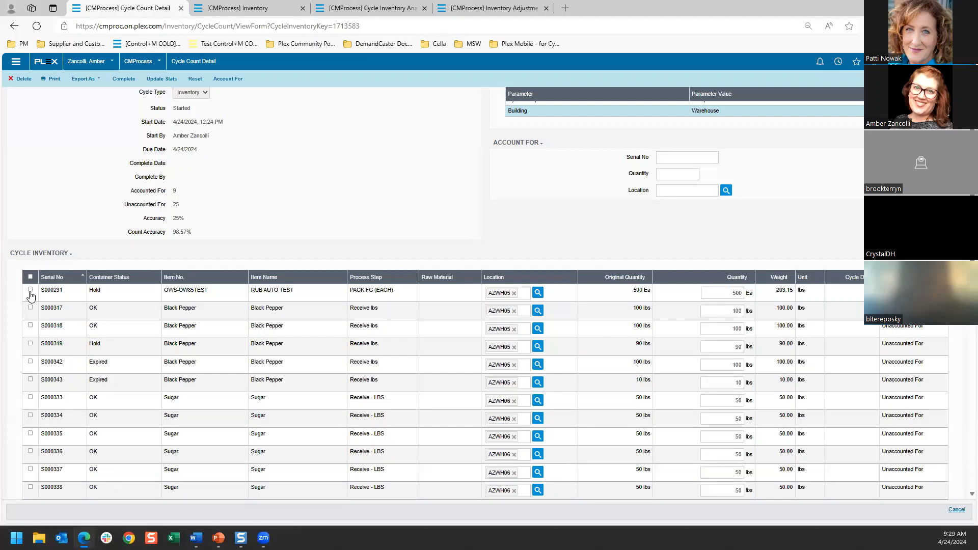
pyautogui.scroll(-1, 212, 408)
pyautogui.scroll(1, 365, 378)
pyautogui.scroll(1, 372, 376)
pyautogui.click(683, 218)
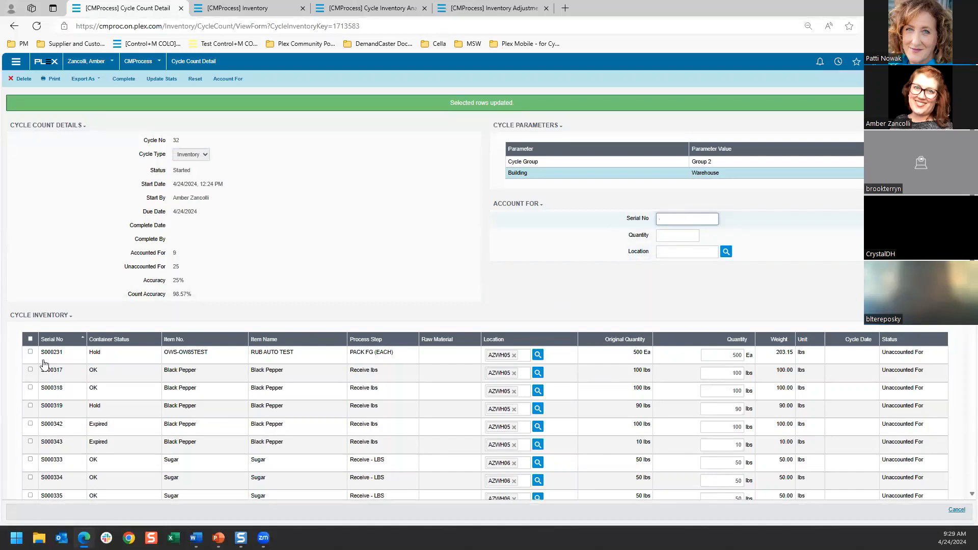
pyautogui.moveTo(65, 354); pyautogui.dragTo(43, 355)
pyautogui.hotkey('ctrl', 'c')
pyautogui.click(682, 220)
pyautogui.hotkey('ctrl', 'v')
# Step: Account for container S000231 with a counted quantity of 450 at location AZWH05
pyautogui.click(678, 238)
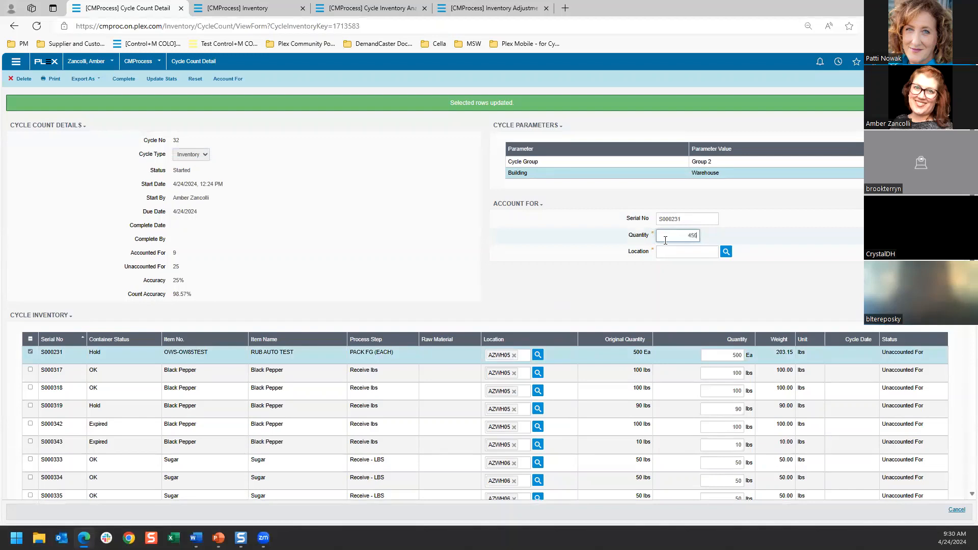
pyautogui.press('Tab')
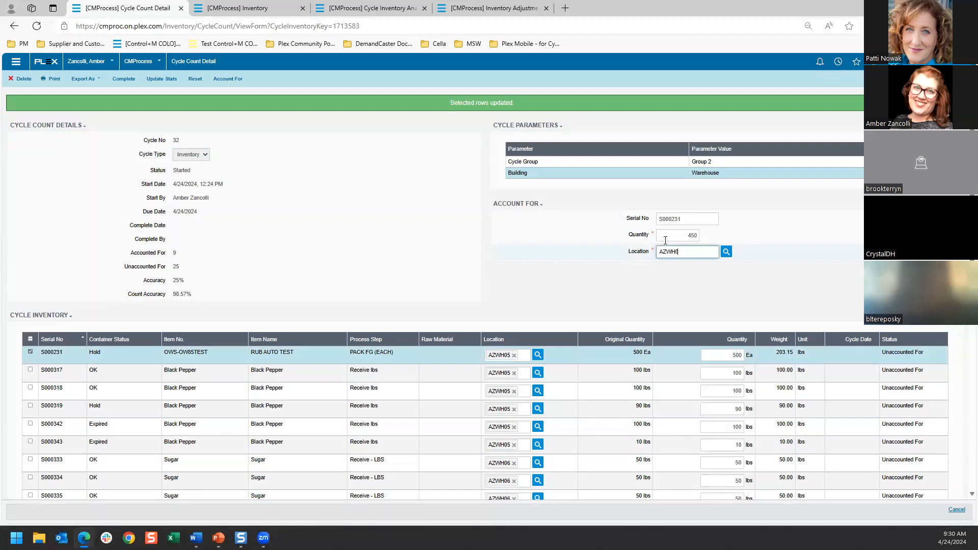
pyautogui.press('Tab')
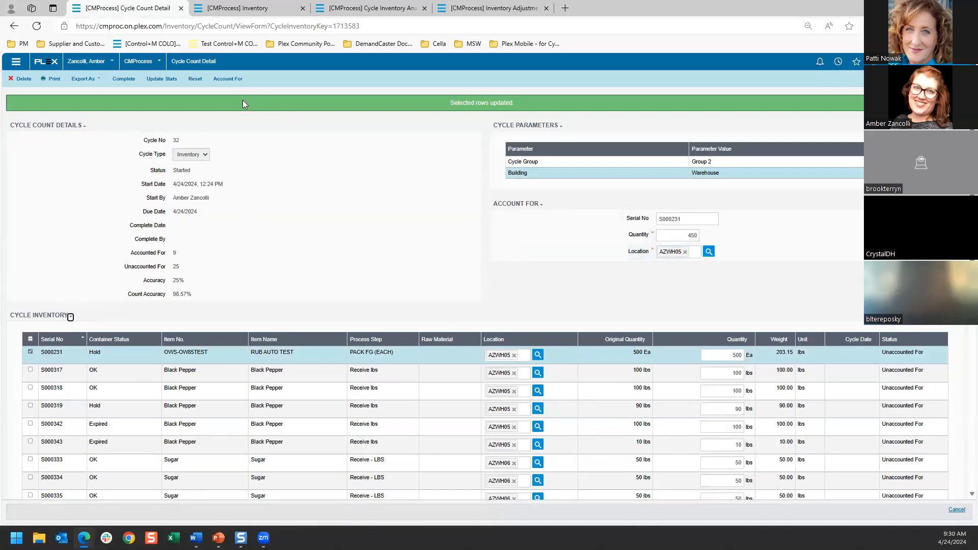
pyautogui.click(222, 81)
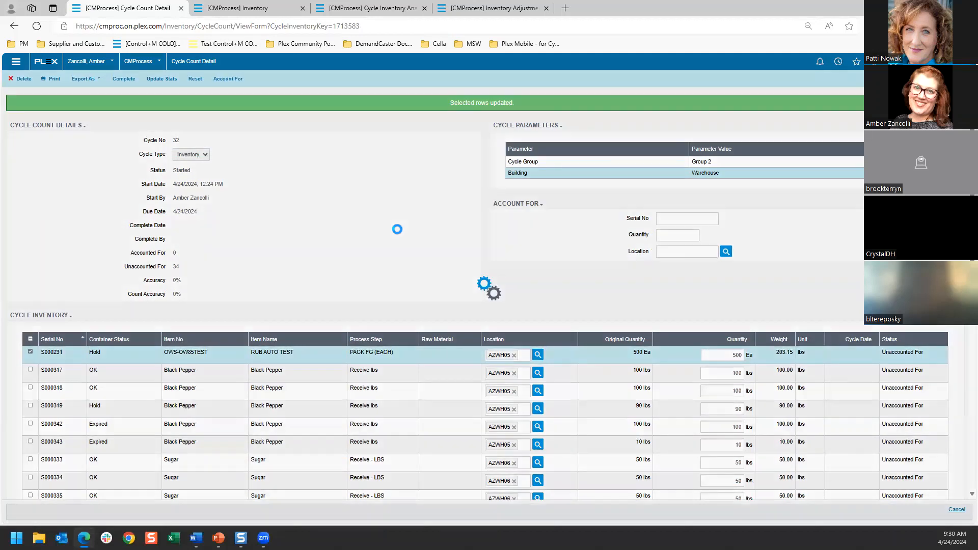
# Step: Review the quantities, cycle dates and statuses of the counted containers against those still unaccounted for in the cycle inventory list
pyautogui.scroll(-5, 481, 256)
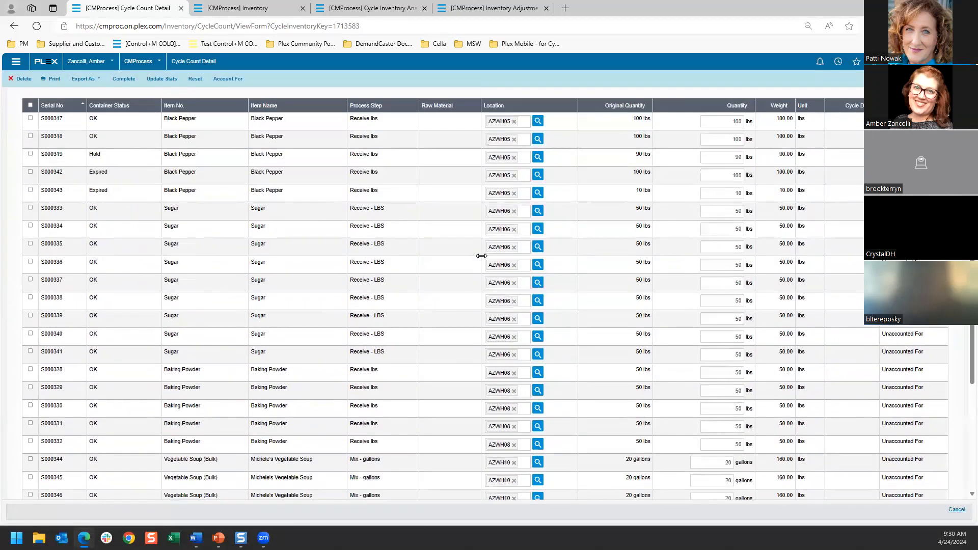
pyautogui.scroll(-5, 482, 256)
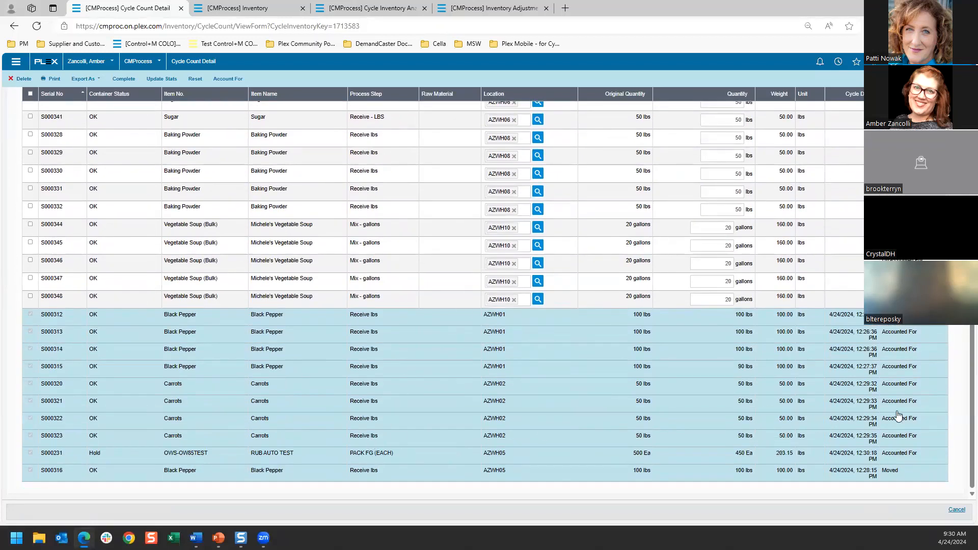
pyautogui.scroll(4, 965, 396)
pyautogui.scroll(5, 966, 397)
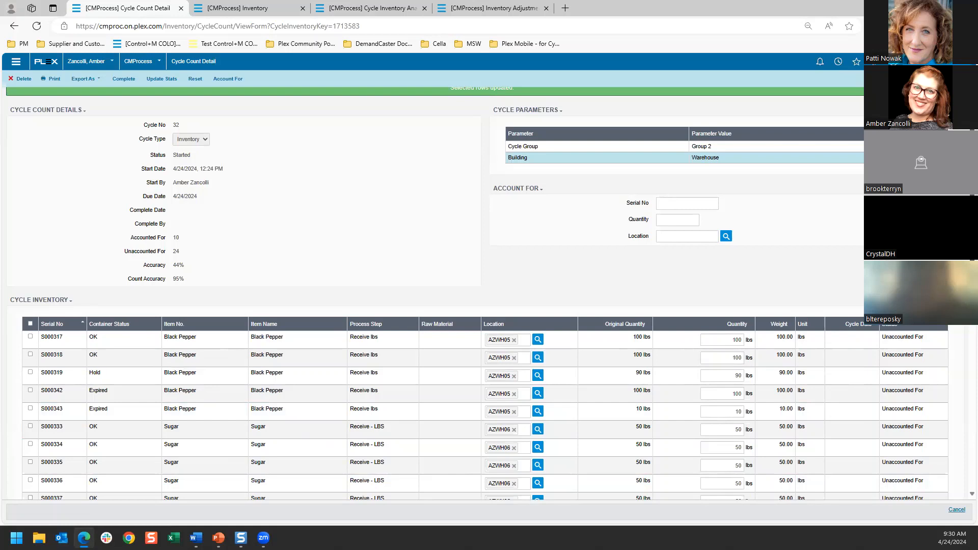
pyautogui.scroll(-7, 960, 358)
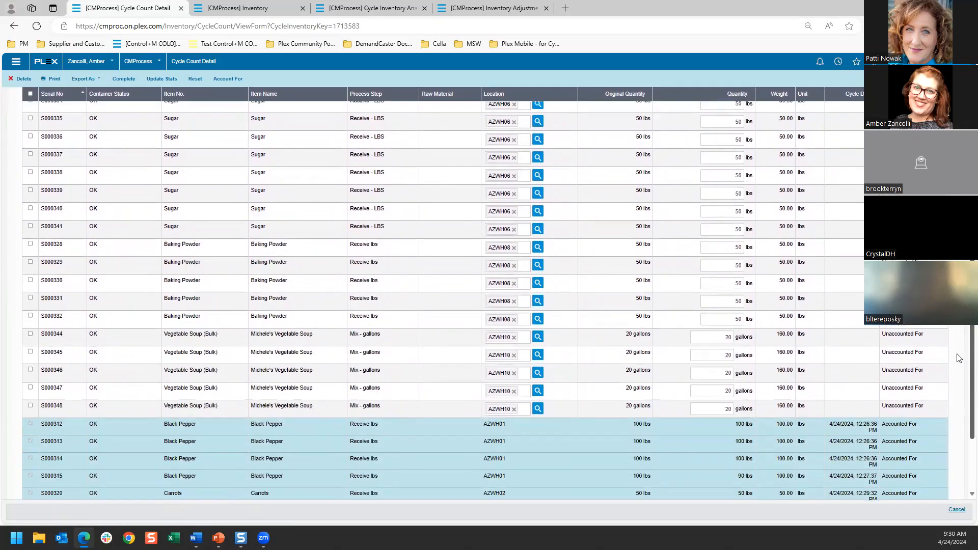
pyautogui.scroll(-3, 960, 358)
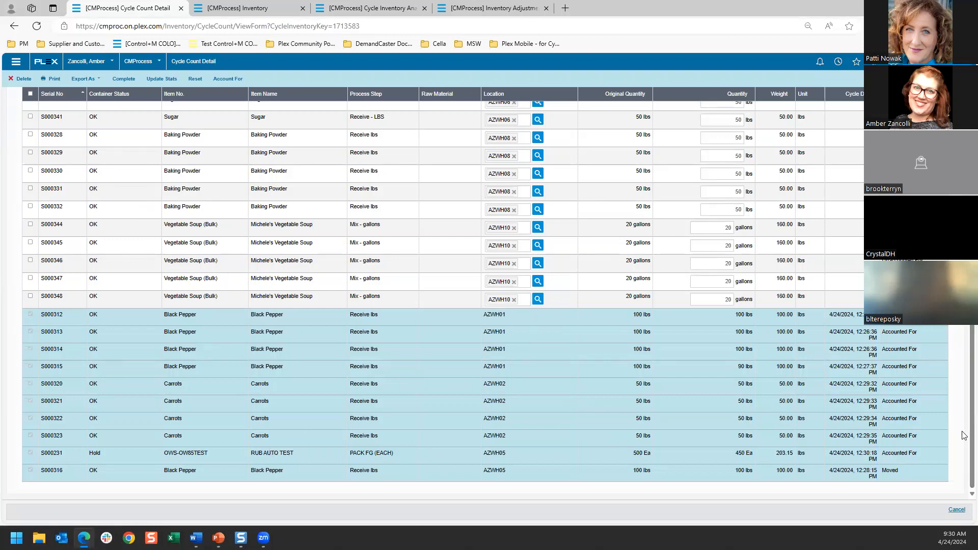
pyautogui.scroll(10, 965, 427)
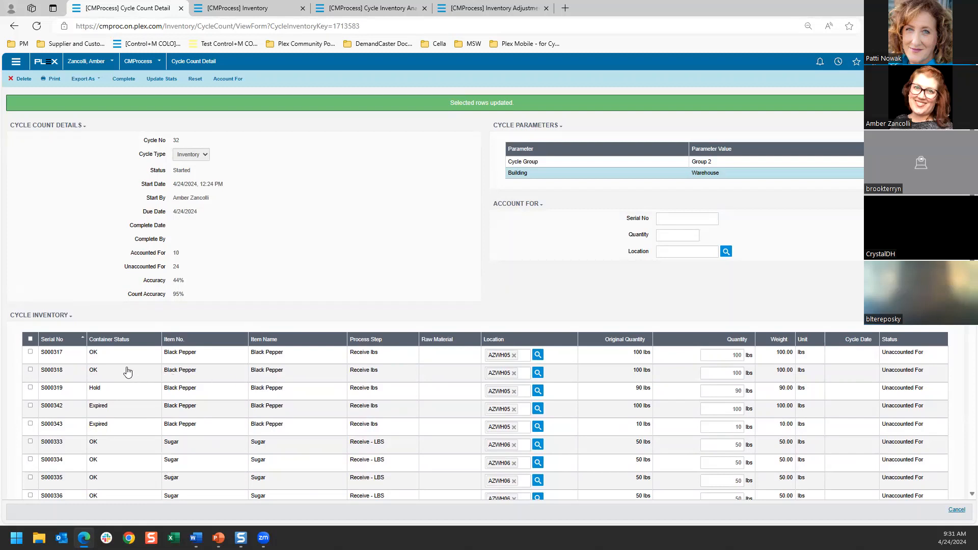
# Step: Account for all remaining containers in the cycle count except Baking Powder S000331 and Vegetable Soup S000348
pyautogui.click(30, 352)
pyautogui.click(30, 370)
pyautogui.click(30, 388)
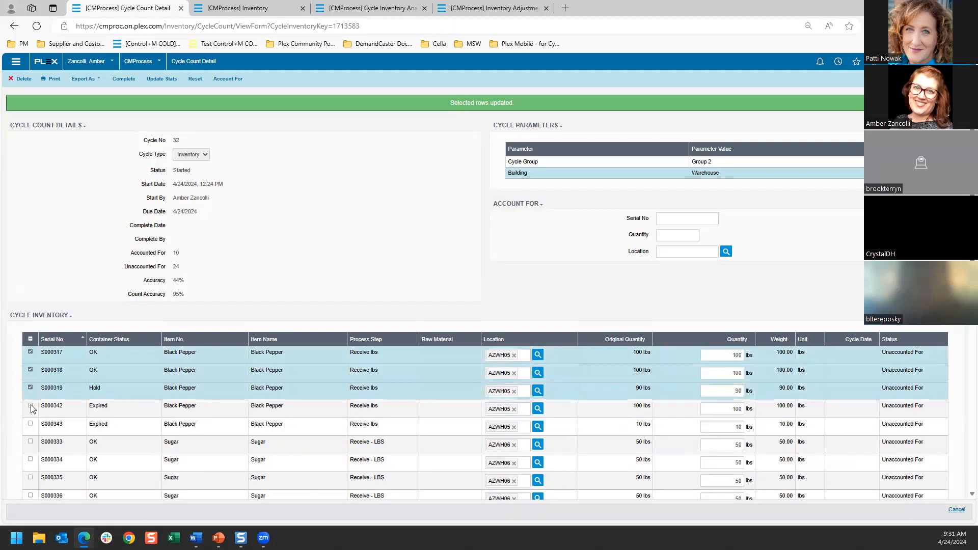
pyautogui.click(31, 406)
pyautogui.click(30, 424)
pyautogui.click(31, 442)
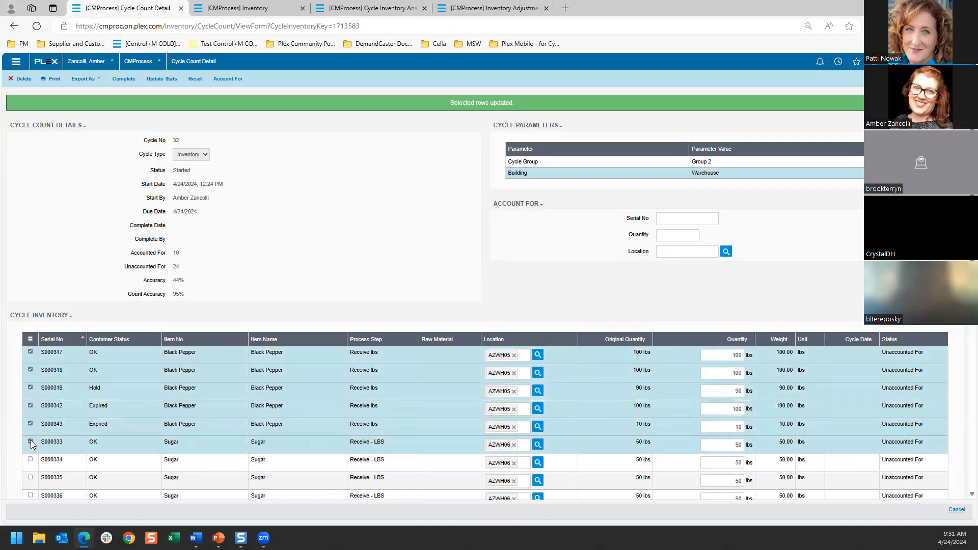
pyautogui.click(30, 338)
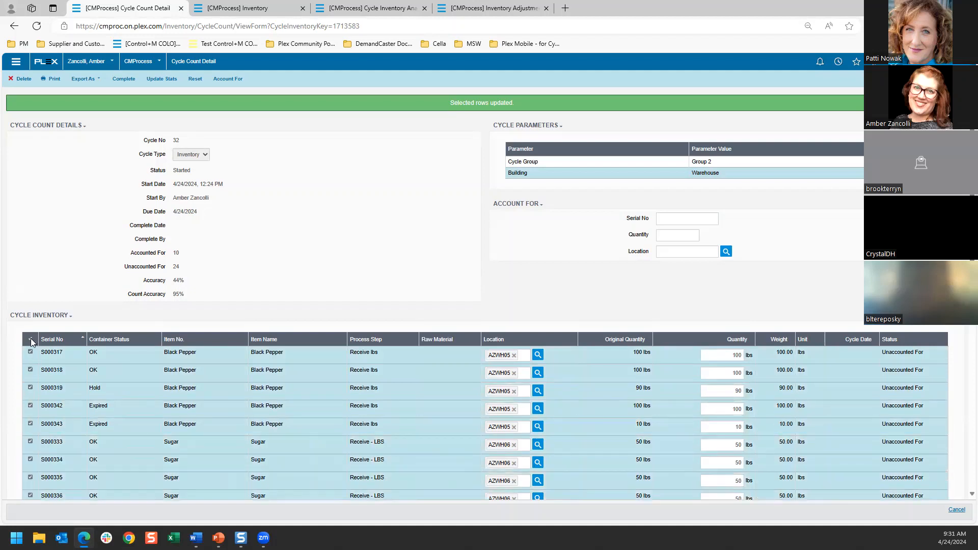
pyautogui.scroll(-2, 45, 341)
pyautogui.scroll(-5, 46, 346)
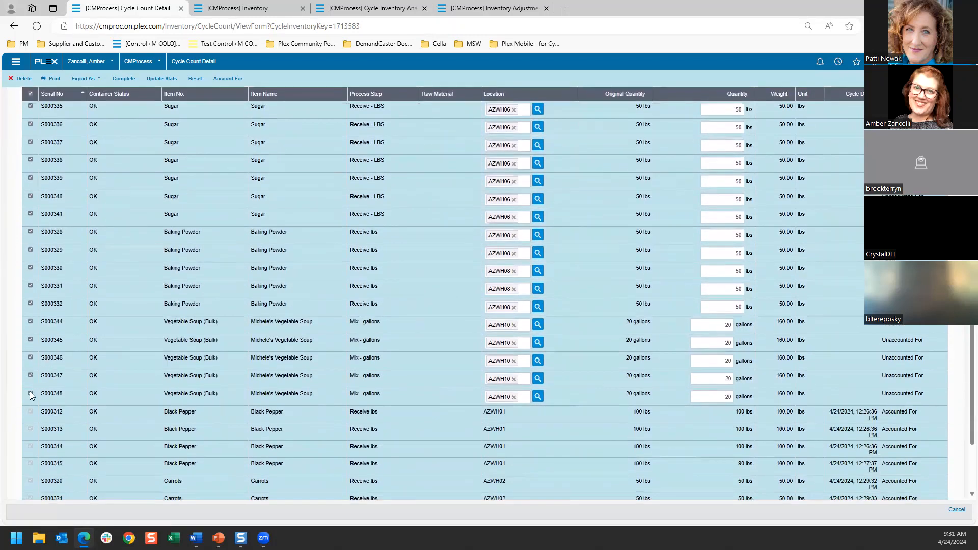
pyautogui.click(30, 393)
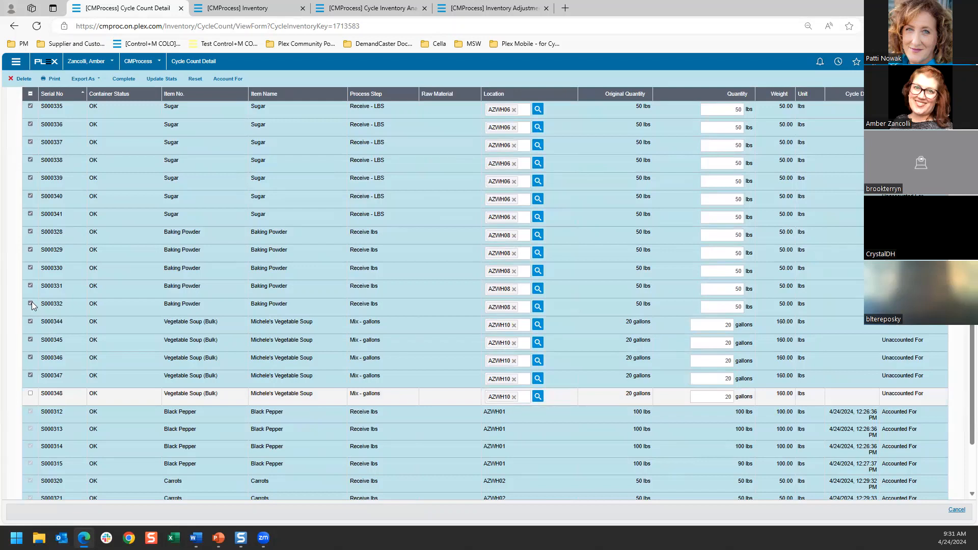
pyautogui.click(30, 286)
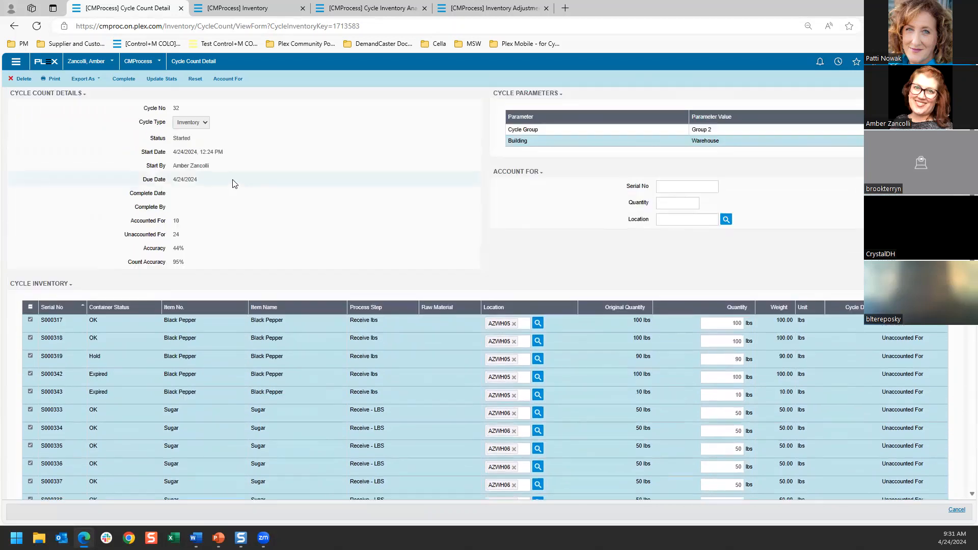
pyautogui.click(233, 80)
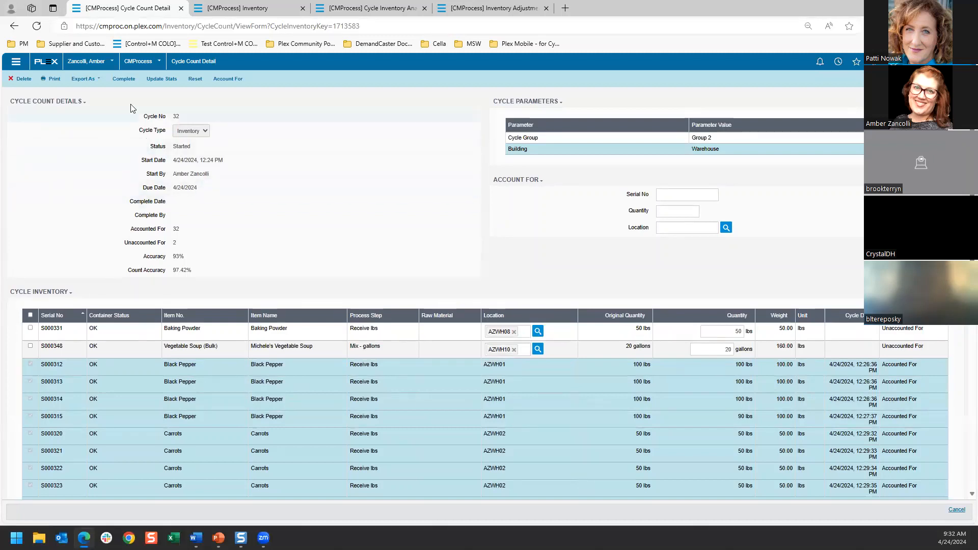
# Step: Complete the cycle count and review the accounted-for status of its containers
pyautogui.click(121, 81)
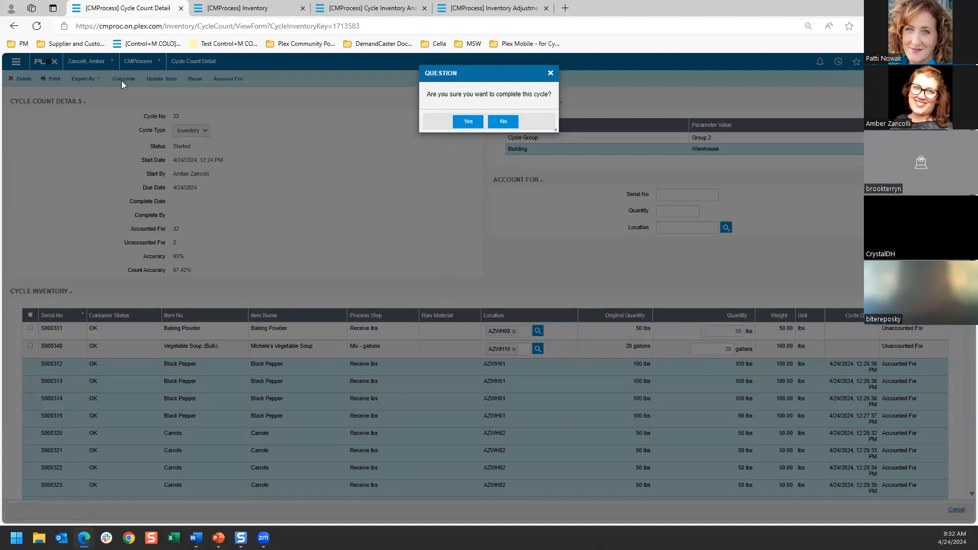
pyautogui.click(467, 122)
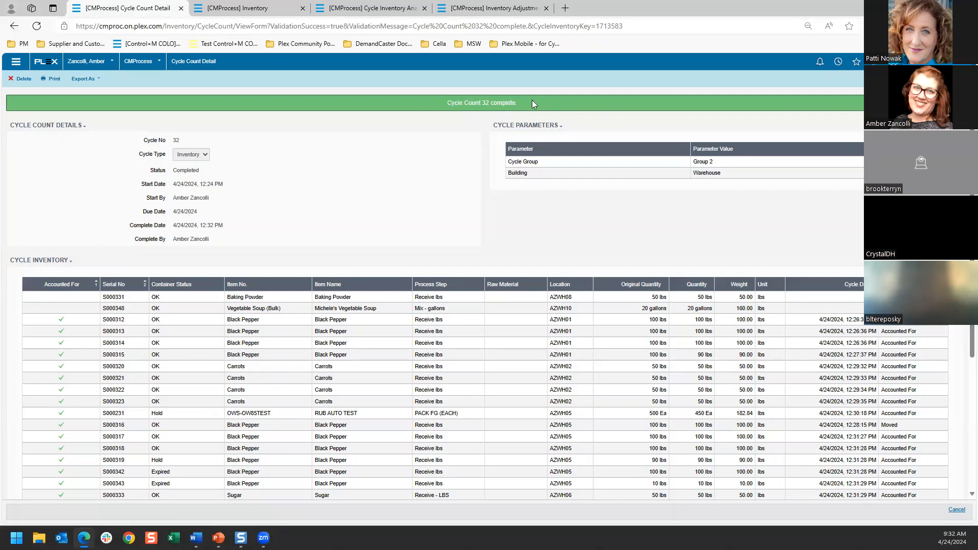
pyautogui.scroll(-2, 585, 173)
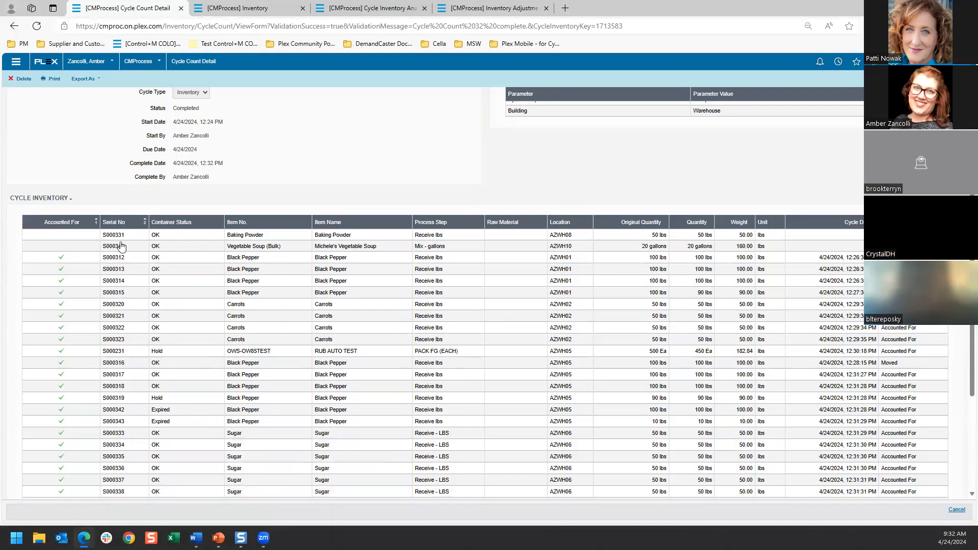
pyautogui.scroll(-1, 66, 293)
pyautogui.scroll(-2, 65, 295)
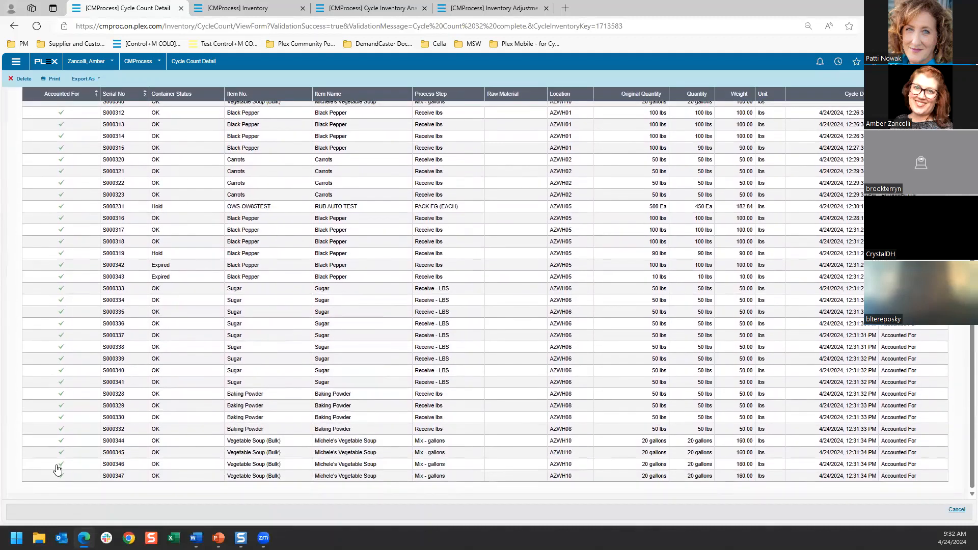
pyautogui.scroll(5, 270, 410)
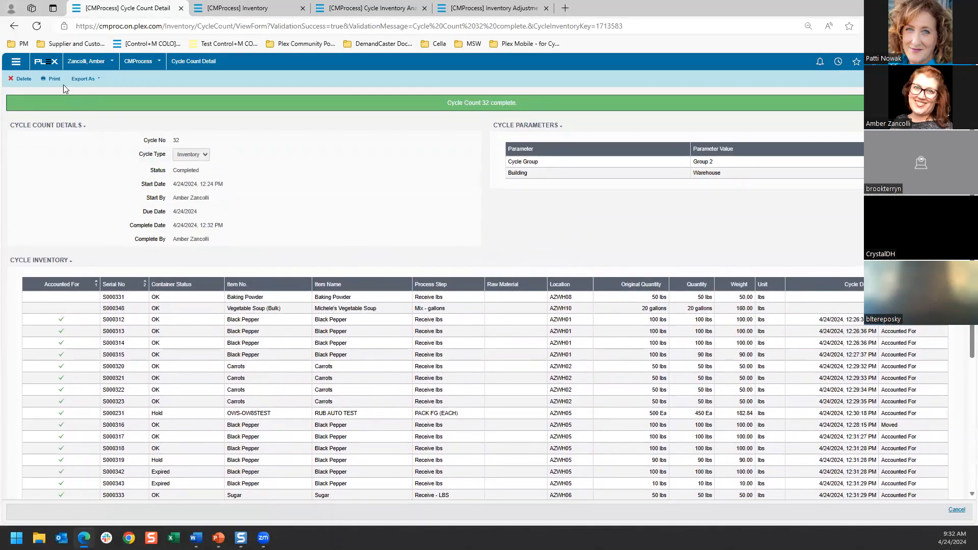
# Step: Preview the printable Cycle Count Detail report, read through its inventory list, and close the preview
pyautogui.click(52, 78)
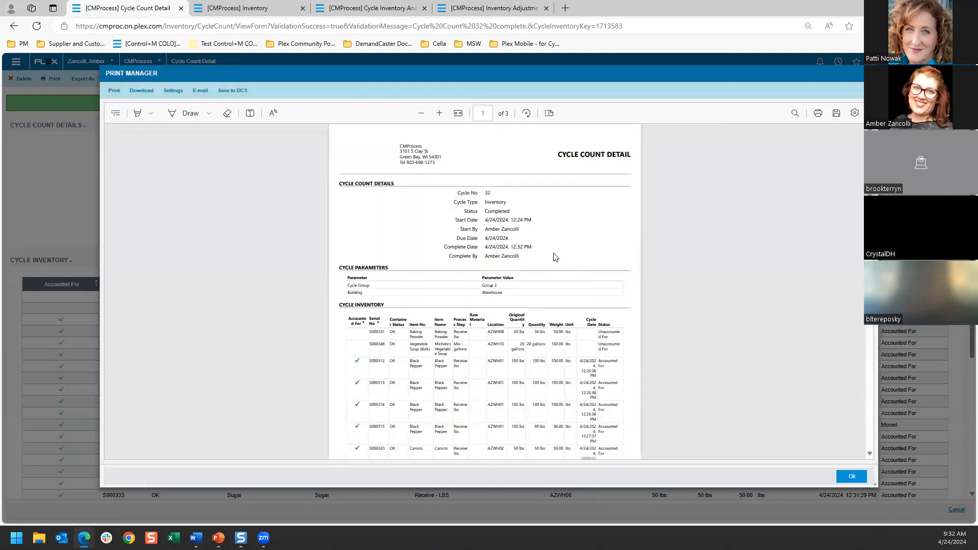
pyautogui.scroll(-1, 556, 257)
pyautogui.scroll(-1, 548, 308)
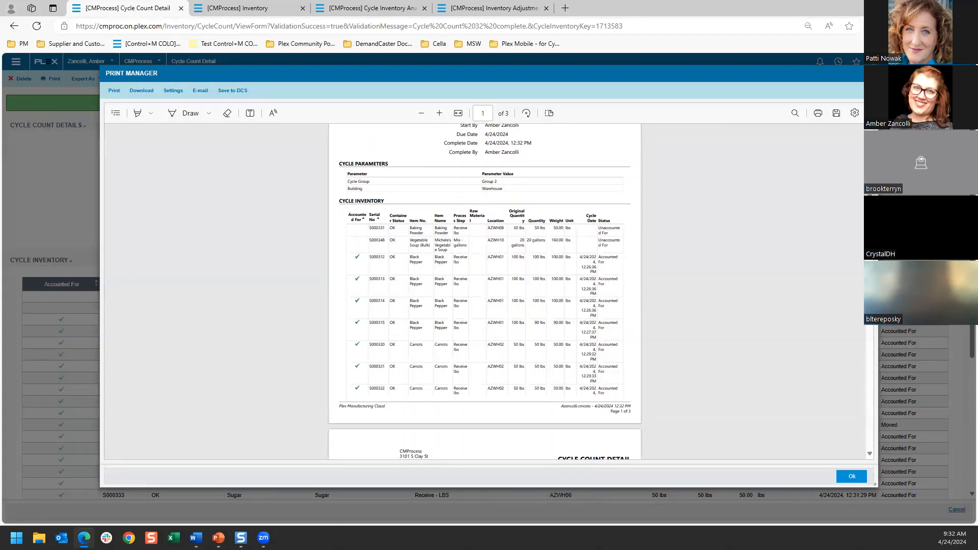
pyautogui.click(869, 73)
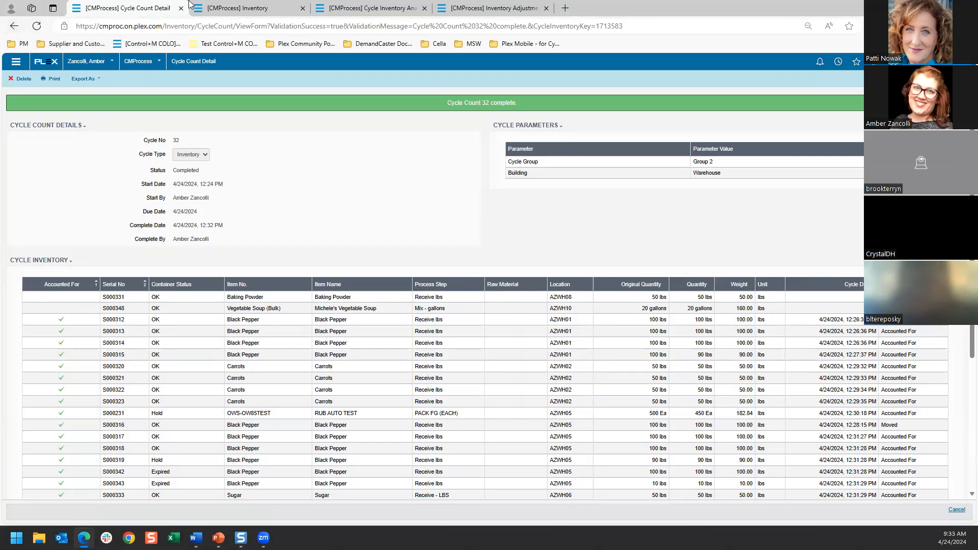
# Step: Filter the Inventory screen to the location Cycle Inventory Retire - Warehouse
pyautogui.click(245, 10)
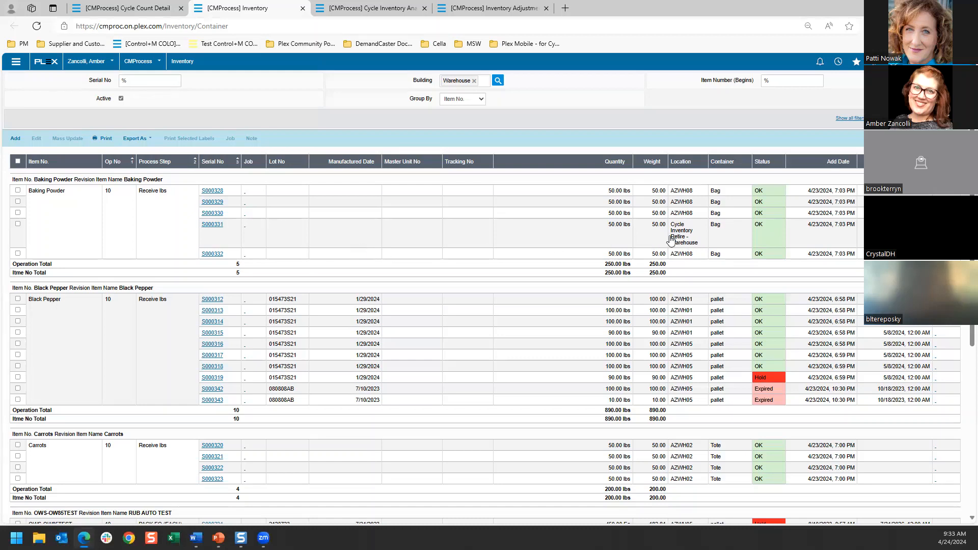
pyautogui.click(850, 118)
pyautogui.click(770, 116)
pyautogui.write('cyc')
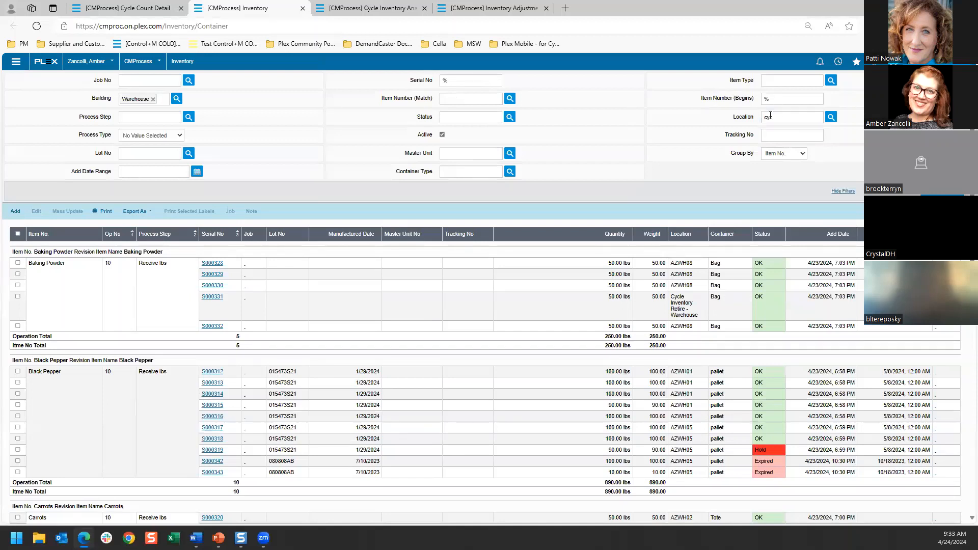
pyautogui.click(831, 116)
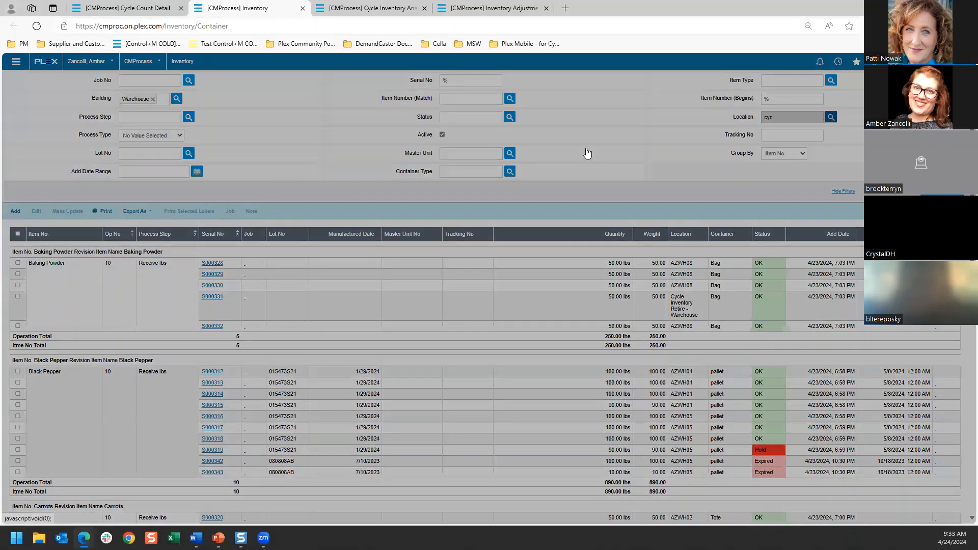
pyautogui.click(382, 174)
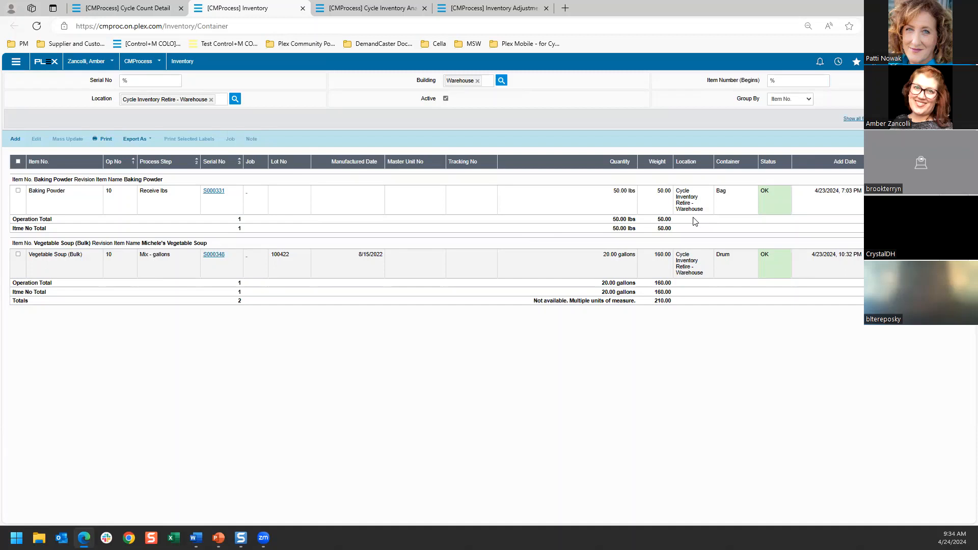
# Step: Mass-update both containers in the Cycle Inventory Retire - Warehouse location to Inactive with the adjustment reason Cycle Count
pyautogui.click(19, 162)
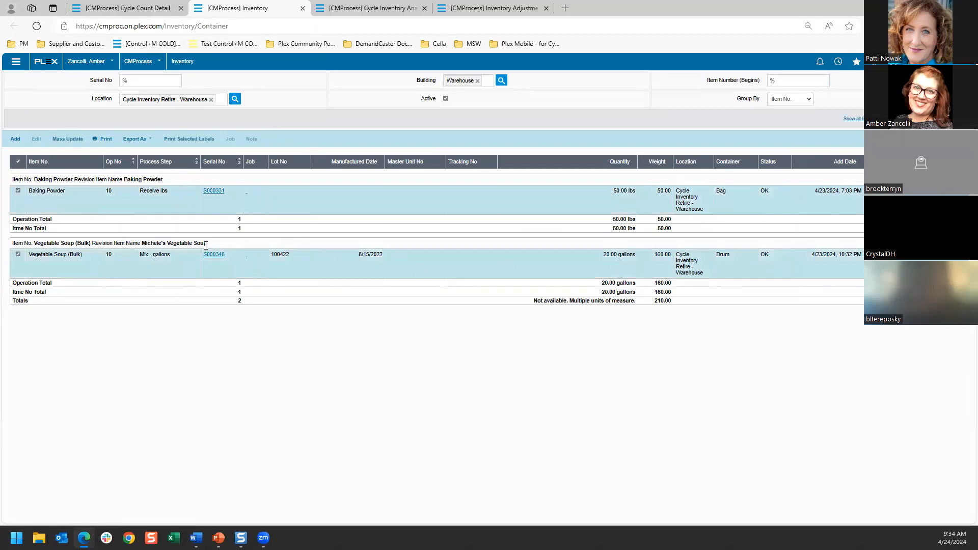
pyautogui.click(68, 138)
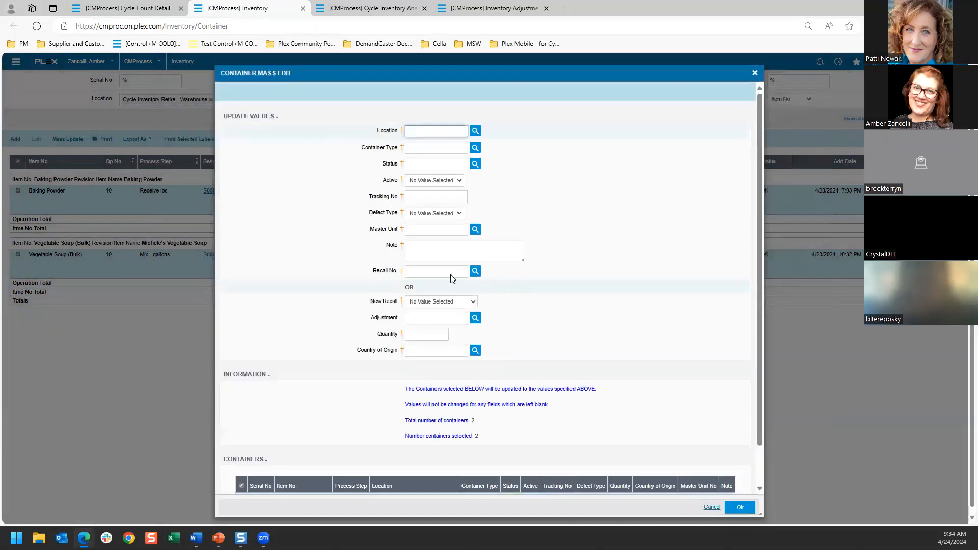
pyautogui.click(434, 181)
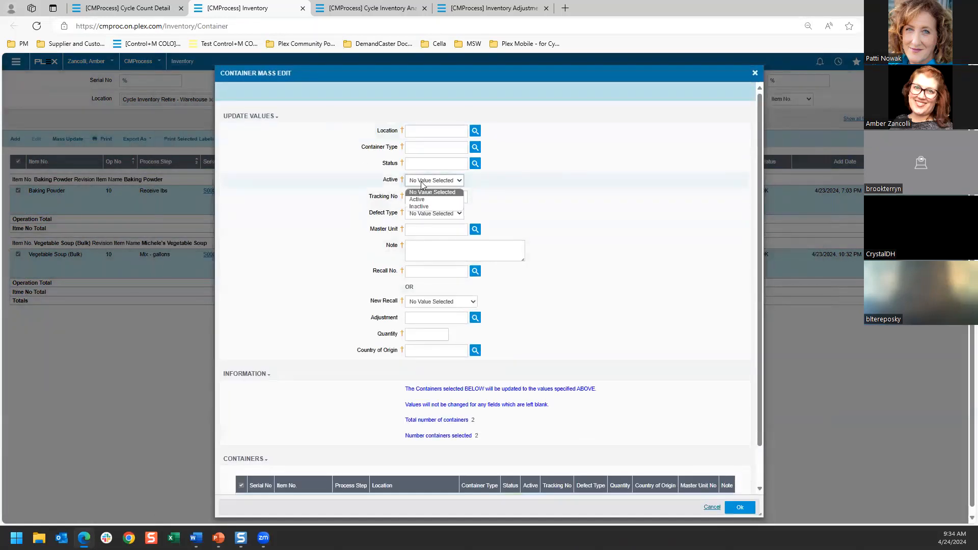
pyautogui.click(423, 203)
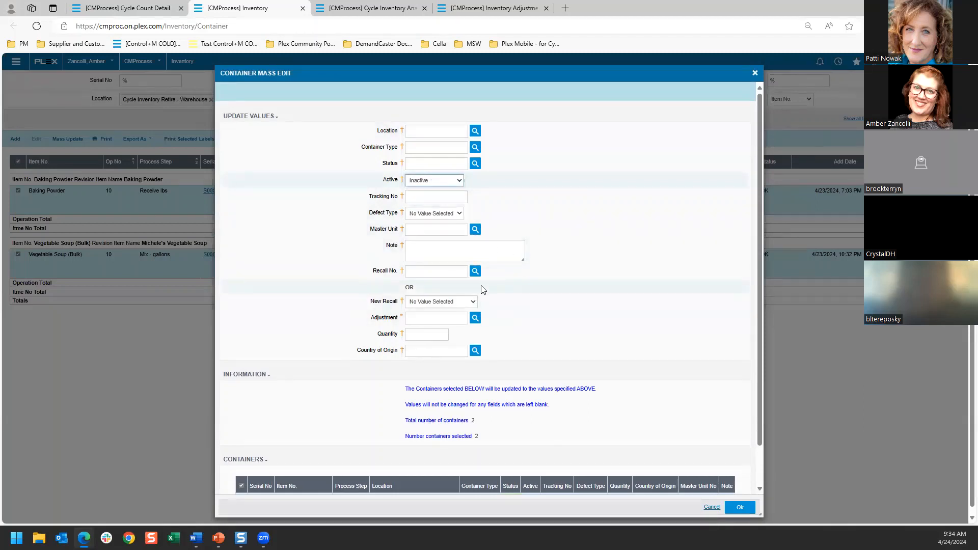
pyautogui.scroll(-2, 467, 292)
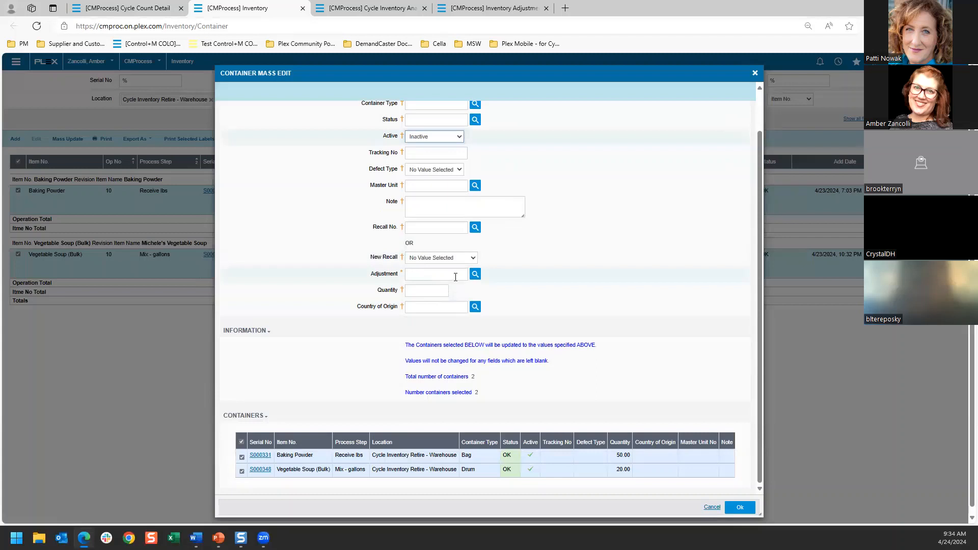
pyautogui.click(474, 275)
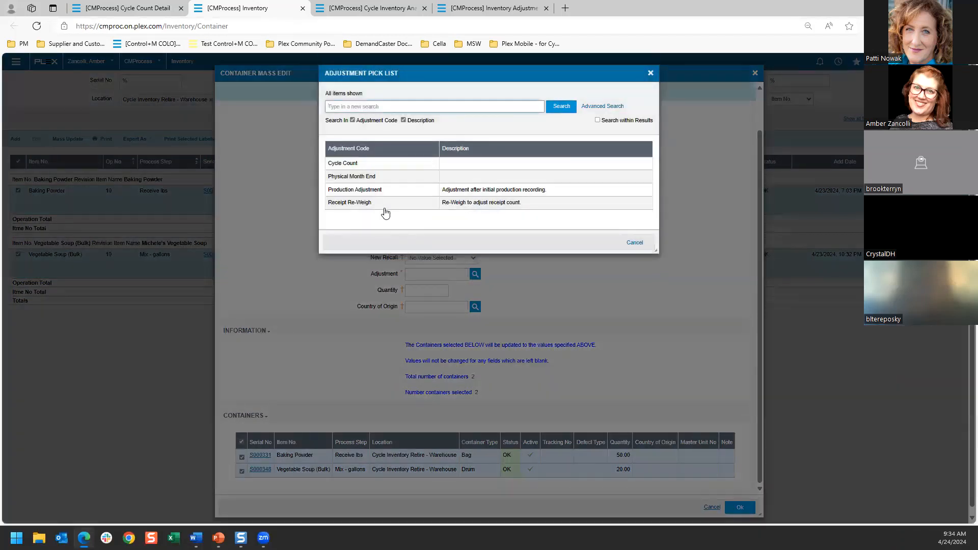
pyautogui.click(352, 163)
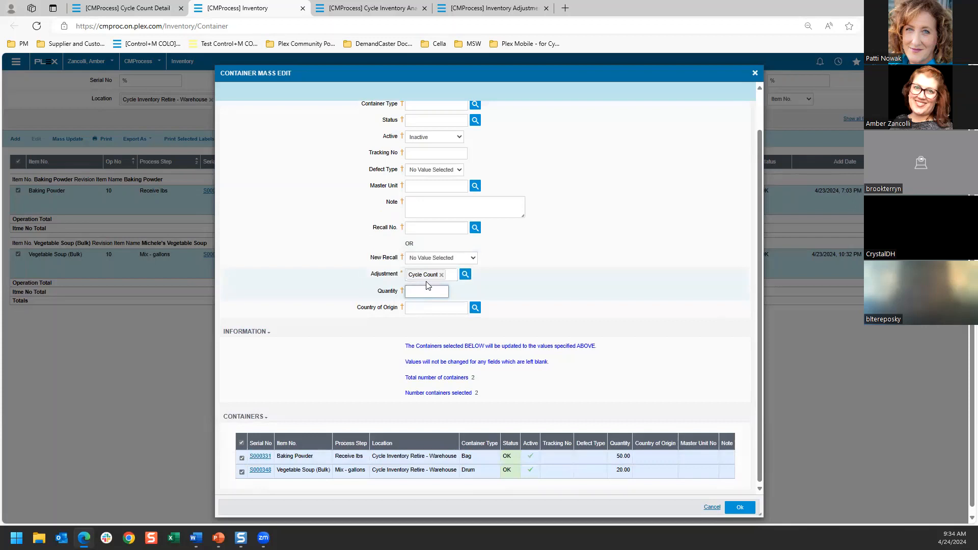
pyautogui.click(465, 276)
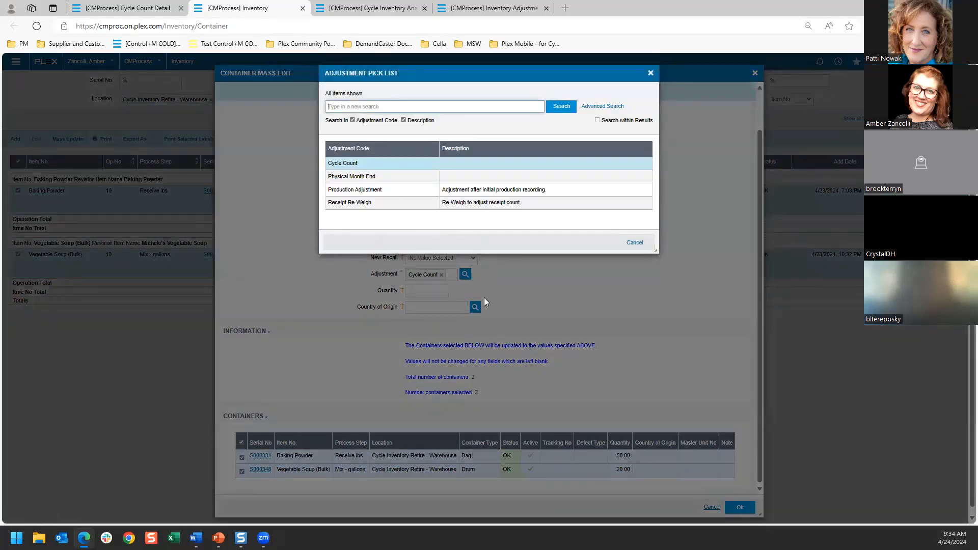
pyautogui.click(651, 74)
pyautogui.click(740, 507)
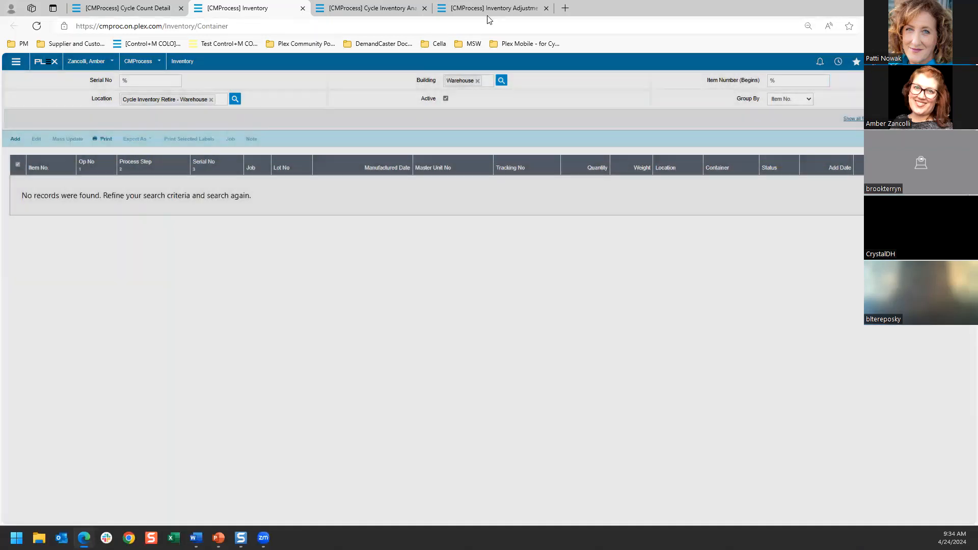
# Step: Refresh the Inventory Adjustments results for 4/24/2024 and set the adjustment reason filter to Cycle Count
pyautogui.click(488, 9)
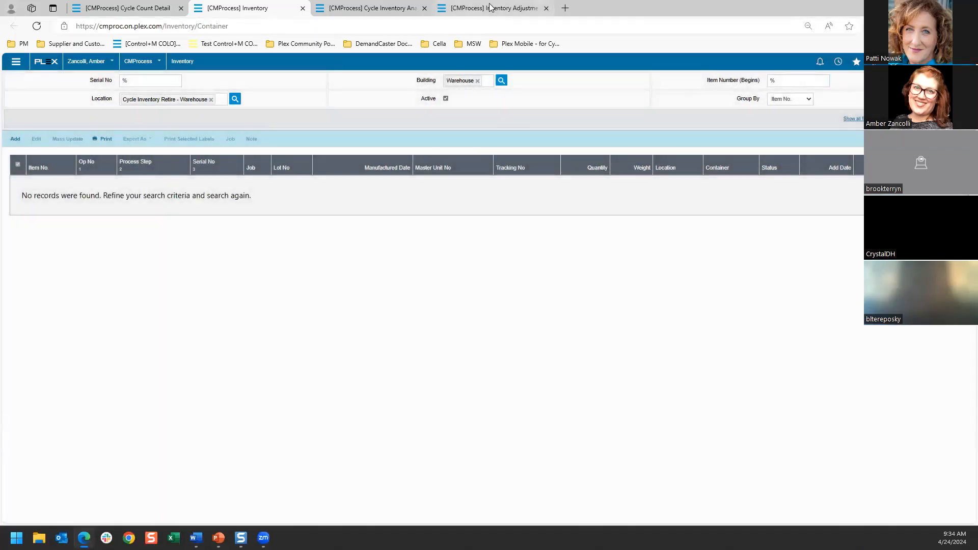
pyautogui.click(952, 106)
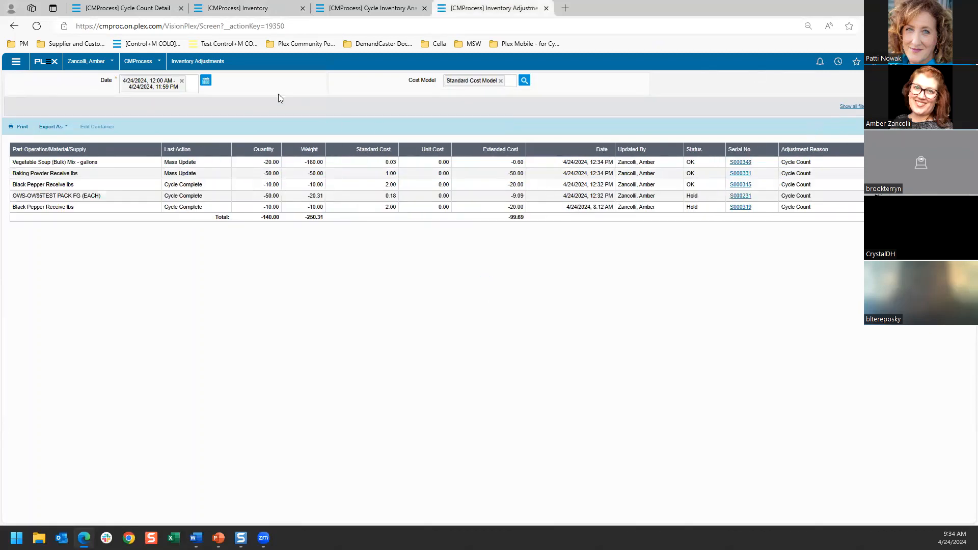
pyautogui.click(856, 107)
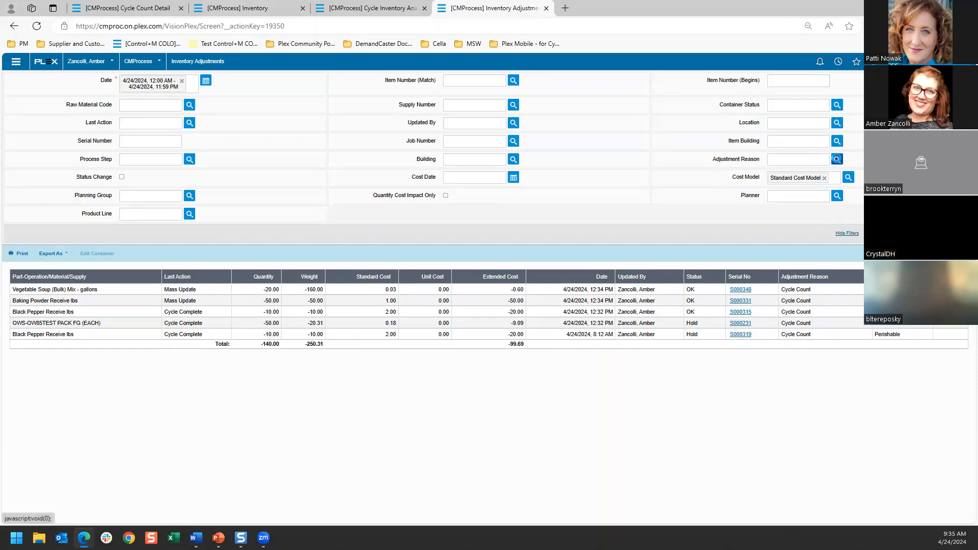
pyautogui.click(837, 159)
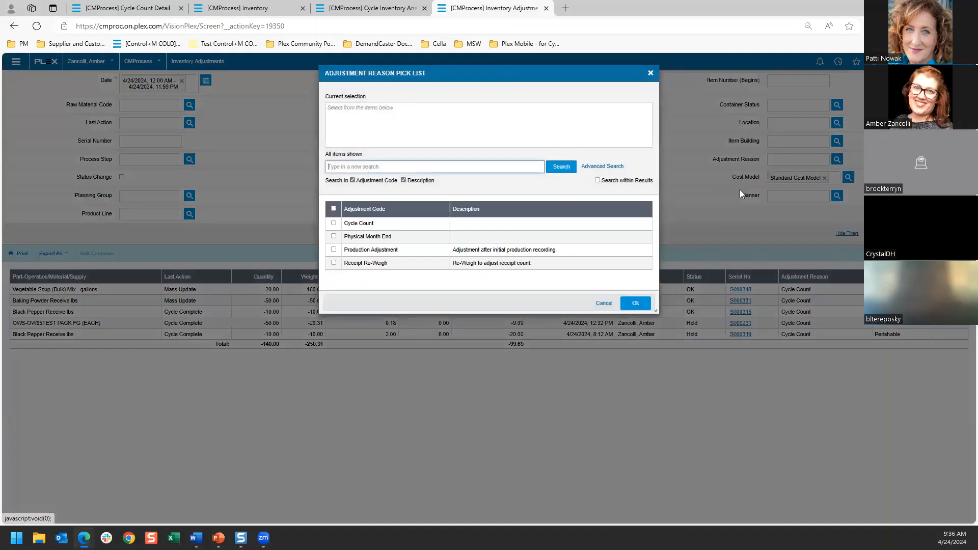
pyautogui.click(377, 224)
pyautogui.click(635, 303)
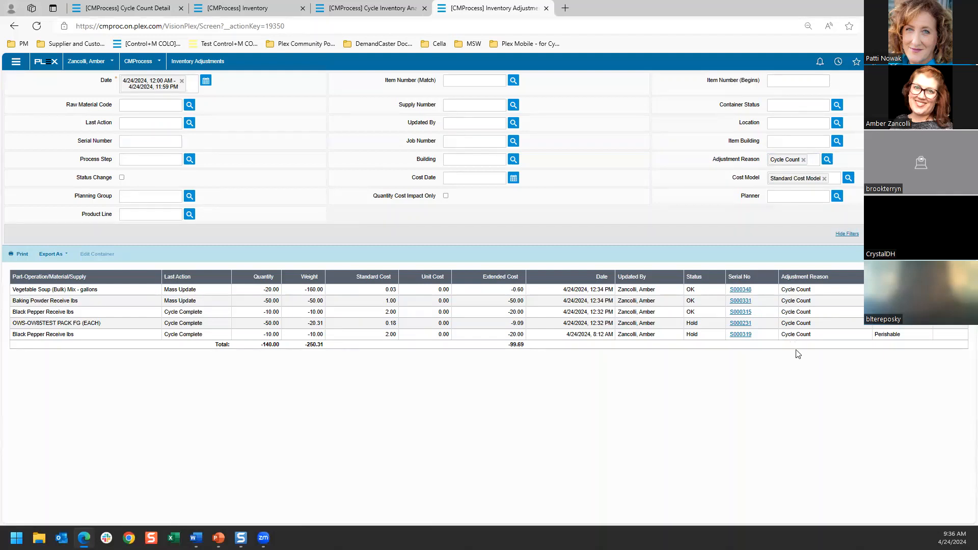
# Step: Open Black Pepper container S000319 from the adjustments, examine quantity changes in its container history, and return to its detail
pyautogui.click(741, 335)
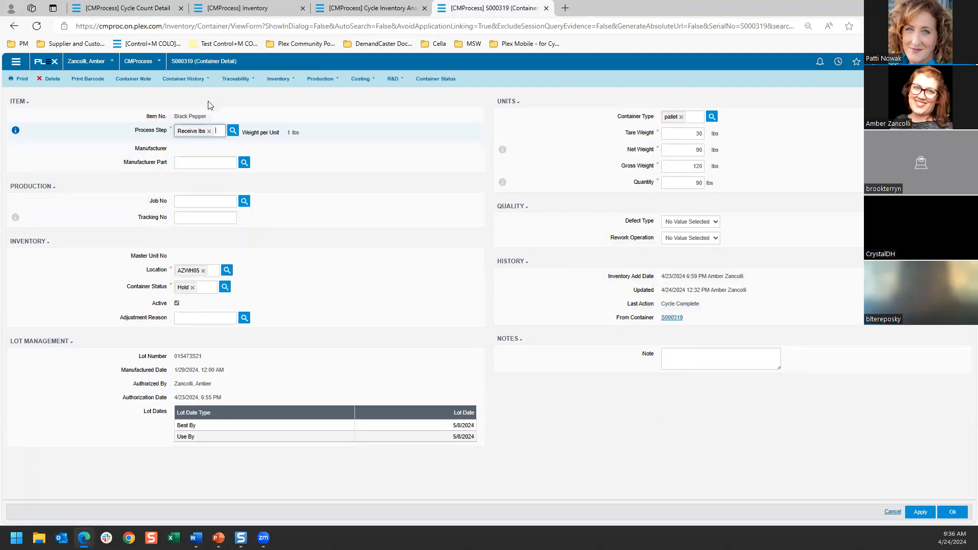
pyautogui.click(183, 79)
pyautogui.click(176, 91)
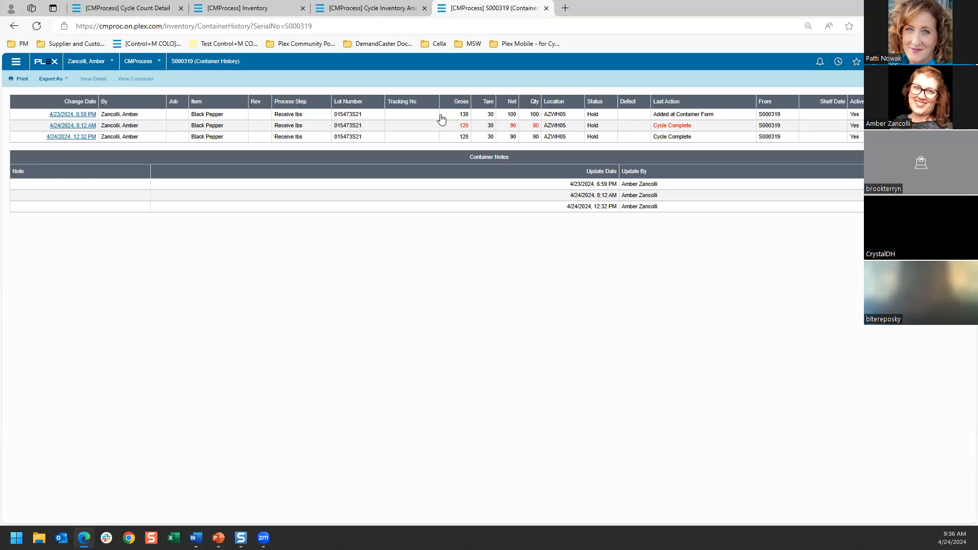
pyautogui.click(594, 127)
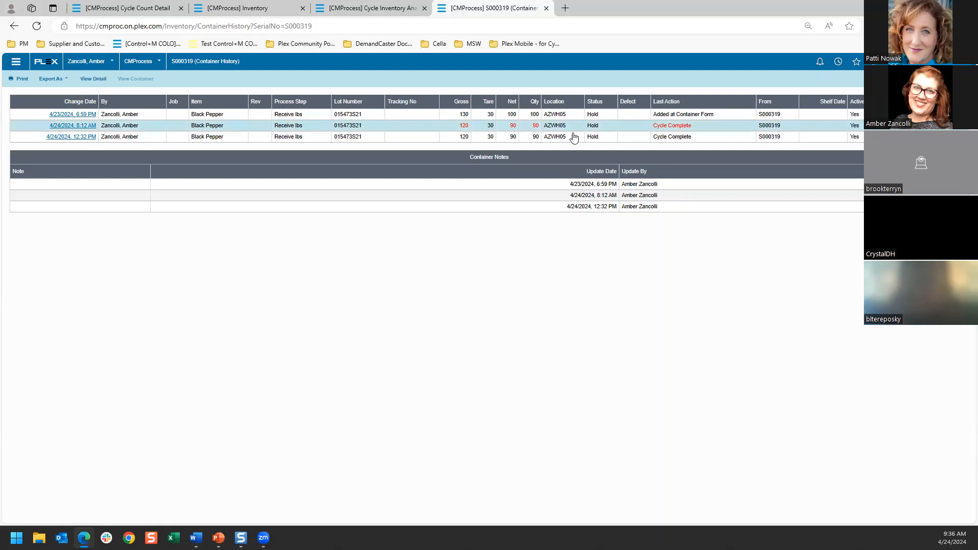
pyautogui.click(534, 139)
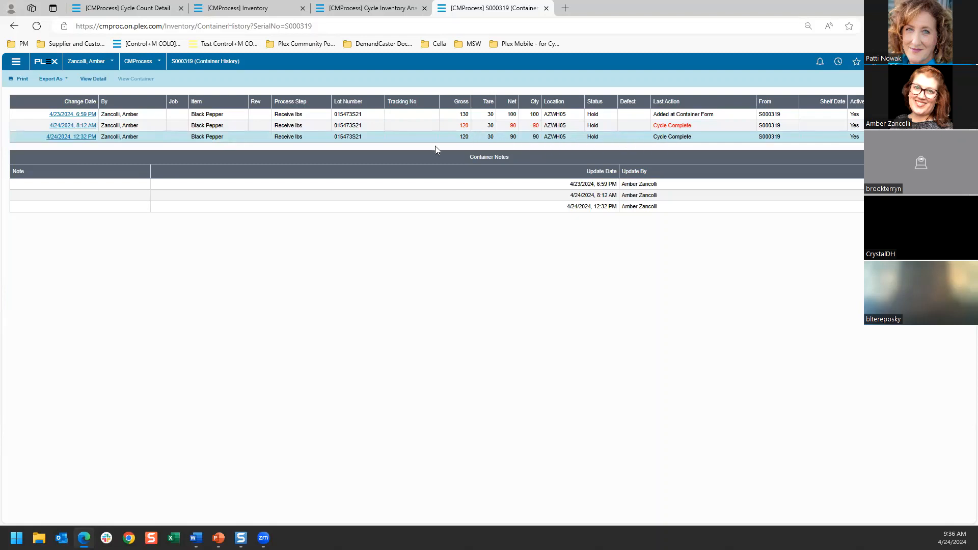
pyautogui.click(13, 26)
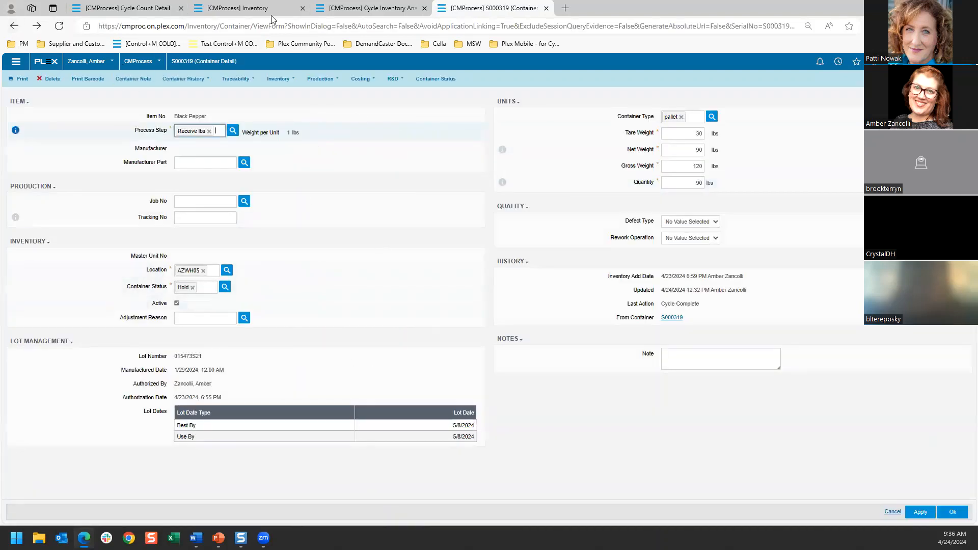
# Step: Search the Cycle Counts screen for counts with status Completed and a complete date of today
pyautogui.click(146, 8)
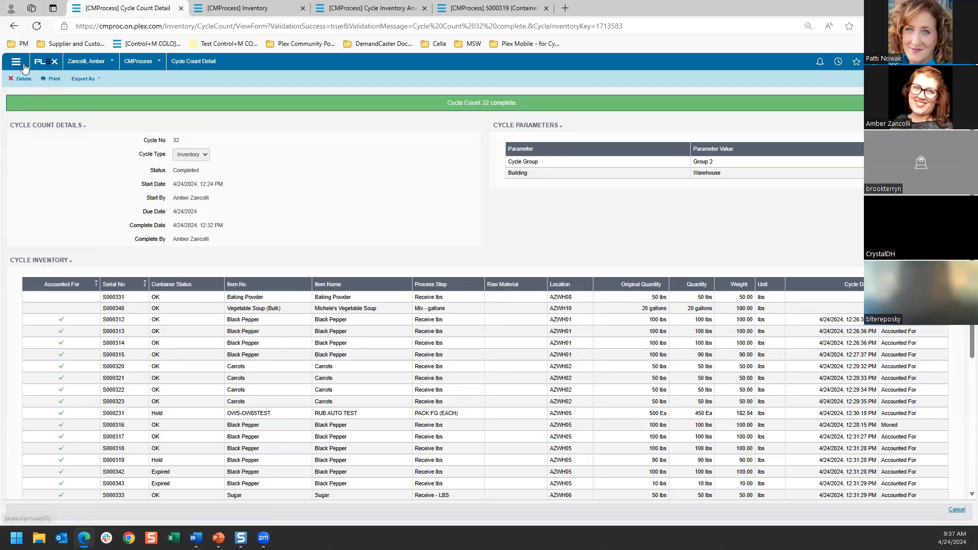
pyautogui.click(839, 62)
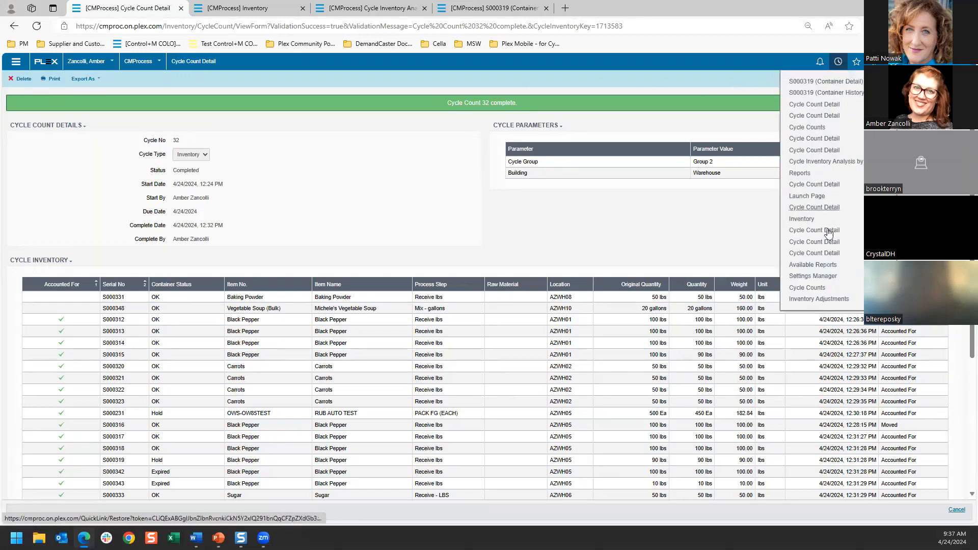
pyautogui.click(818, 289)
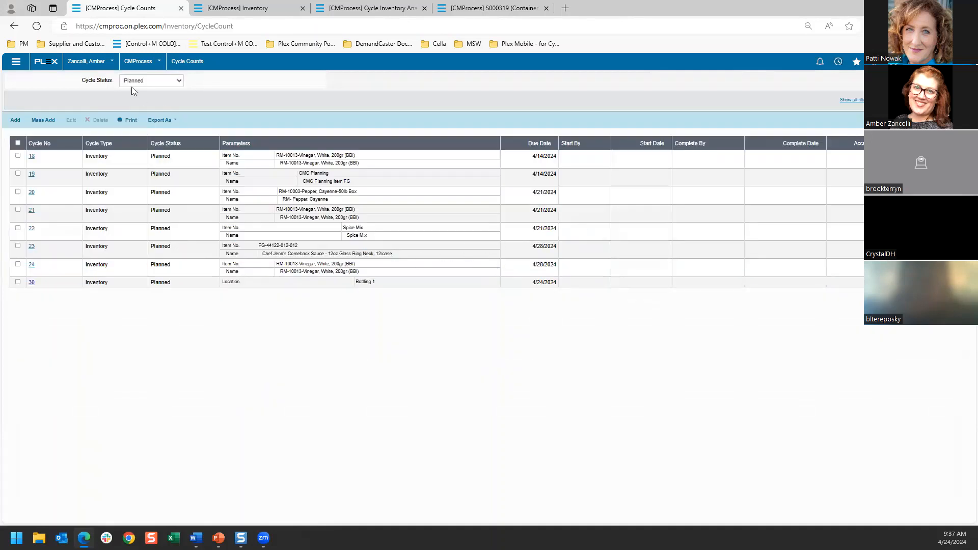
pyautogui.click(135, 81)
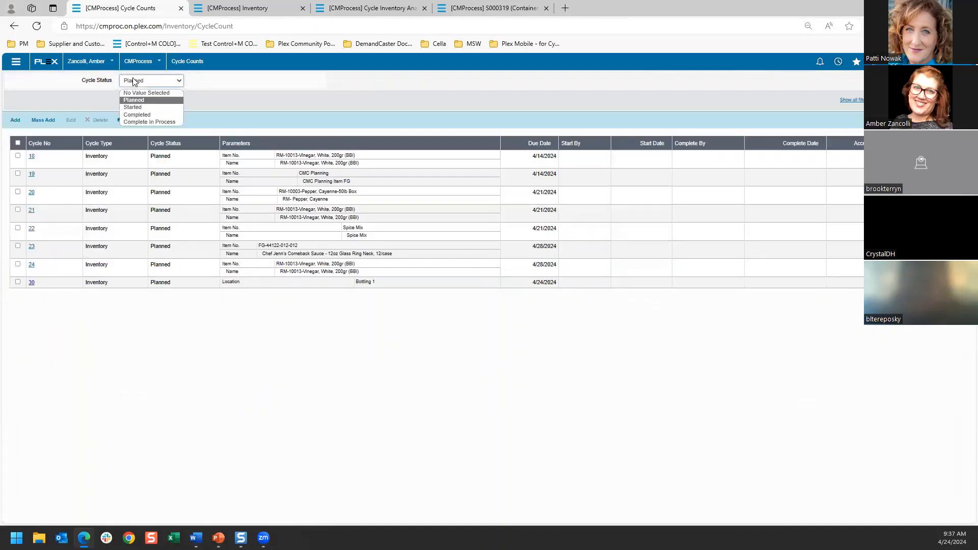
pyautogui.click(149, 116)
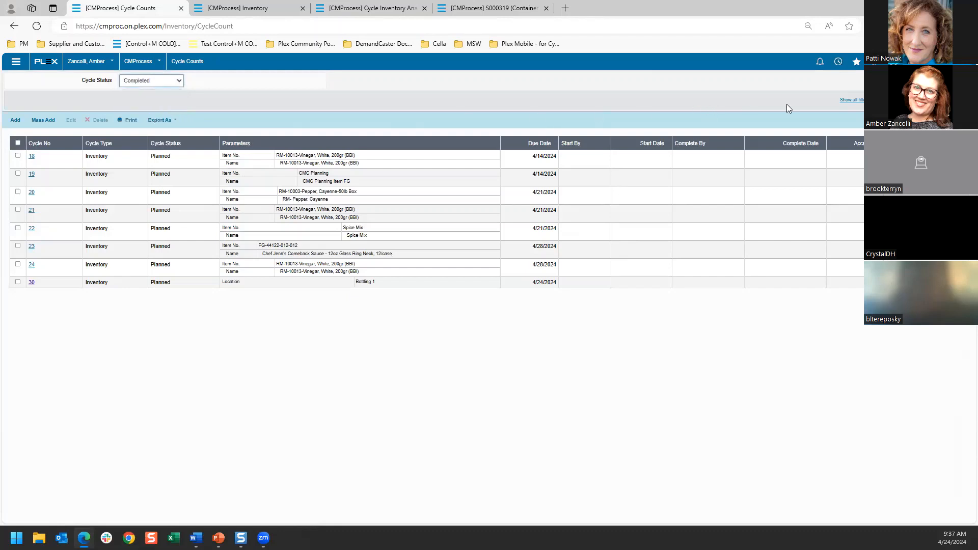
pyautogui.click(850, 100)
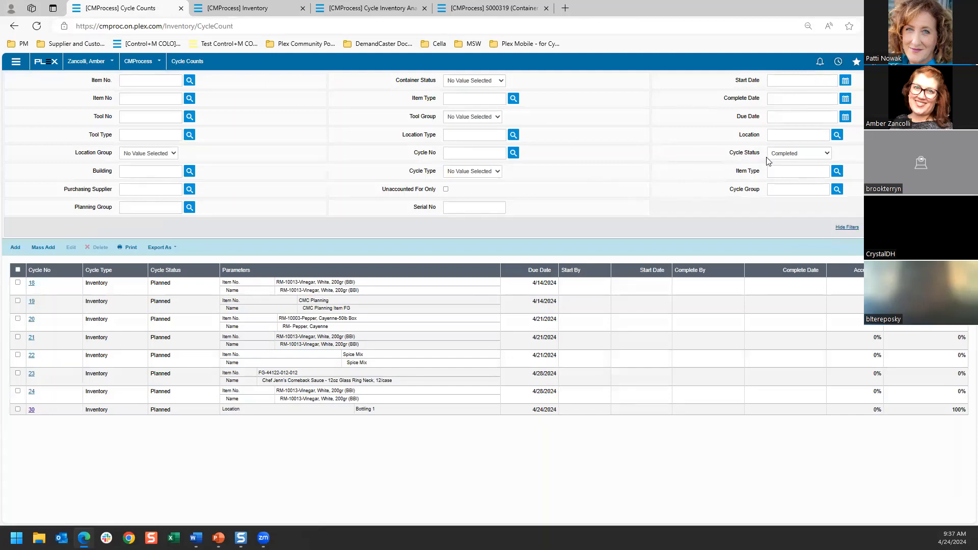
pyautogui.click(846, 98)
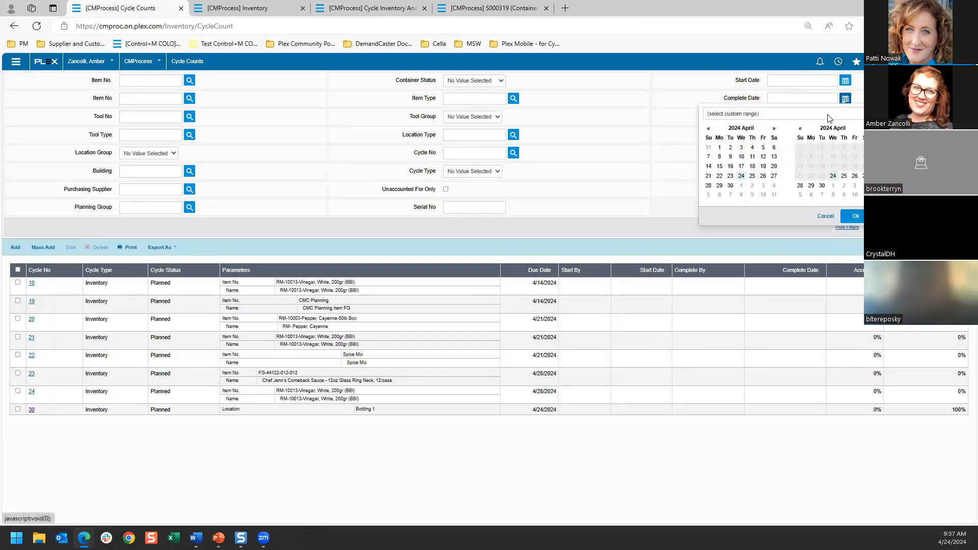
pyautogui.click(752, 114)
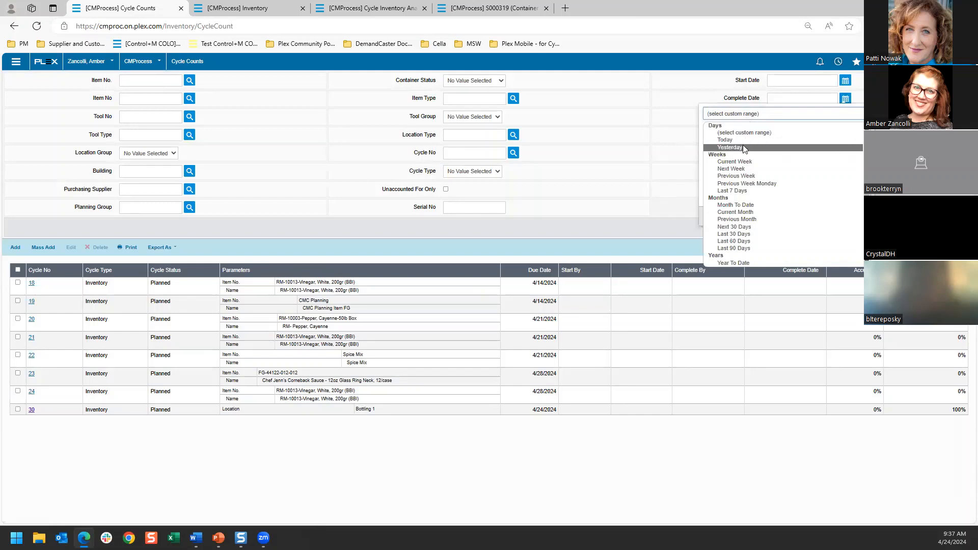
pyautogui.click(741, 139)
pyautogui.click(851, 213)
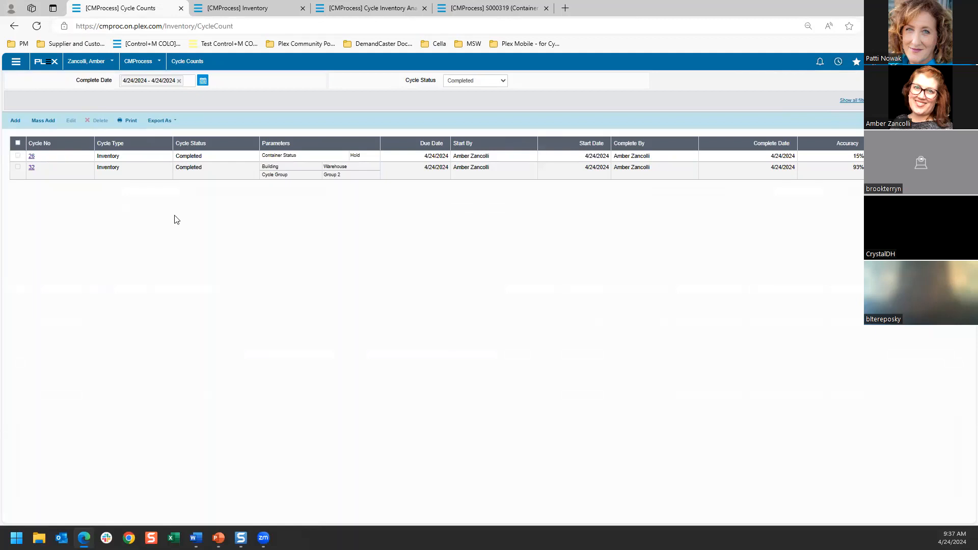
# Step: Open completed cycle count 32, check its available export formats, and return to the Cycle Counts list
pyautogui.click(32, 167)
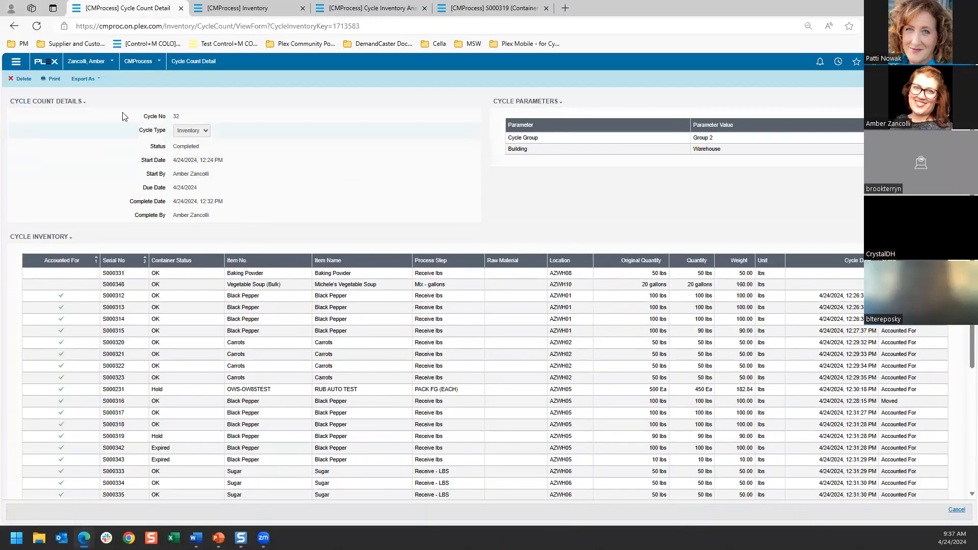
pyautogui.click(84, 79)
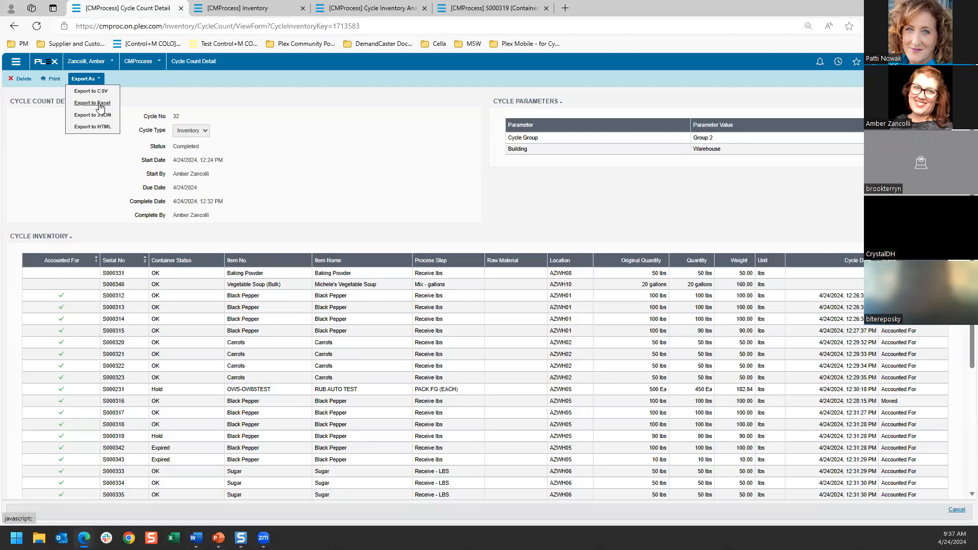
pyautogui.click(14, 27)
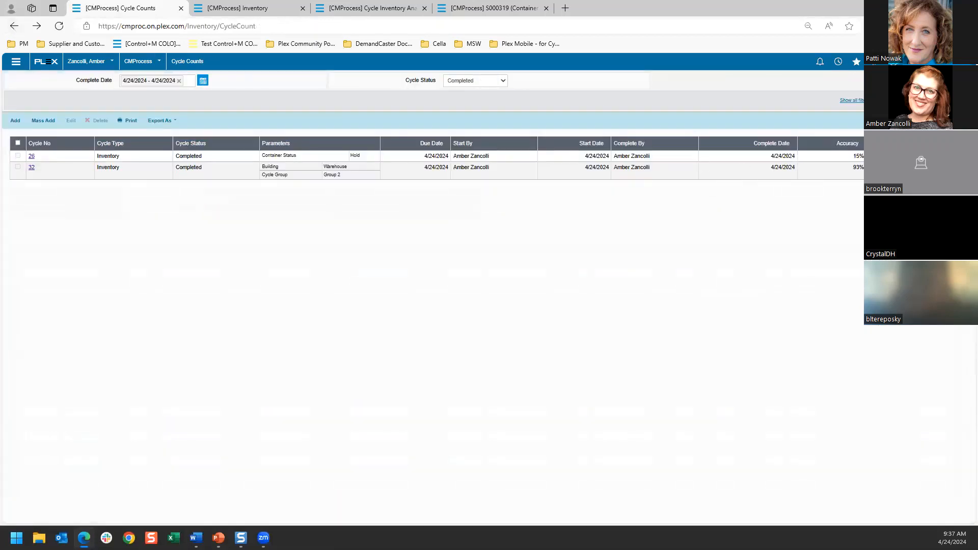
# Step: Open the Cycle Counts help article and read how the accuracy fields in its analysis section are calculated
pyautogui.click(894, 61)
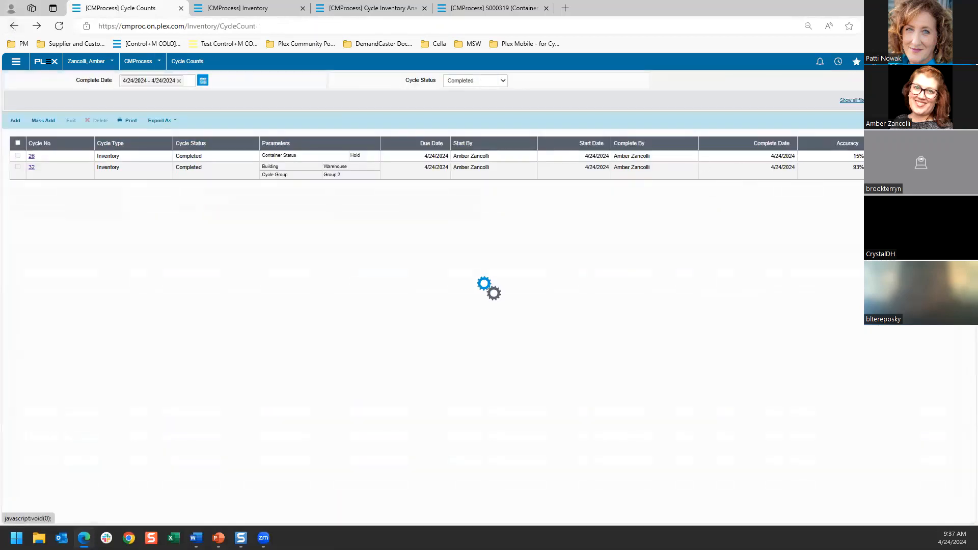
pyautogui.click(893, 80)
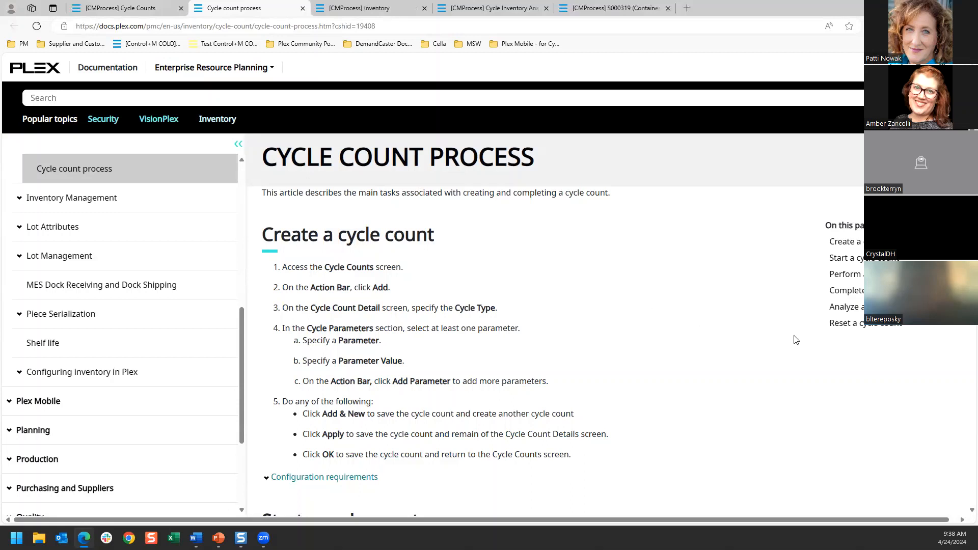
pyautogui.click(842, 312)
pyautogui.scroll(-3, 619, 281)
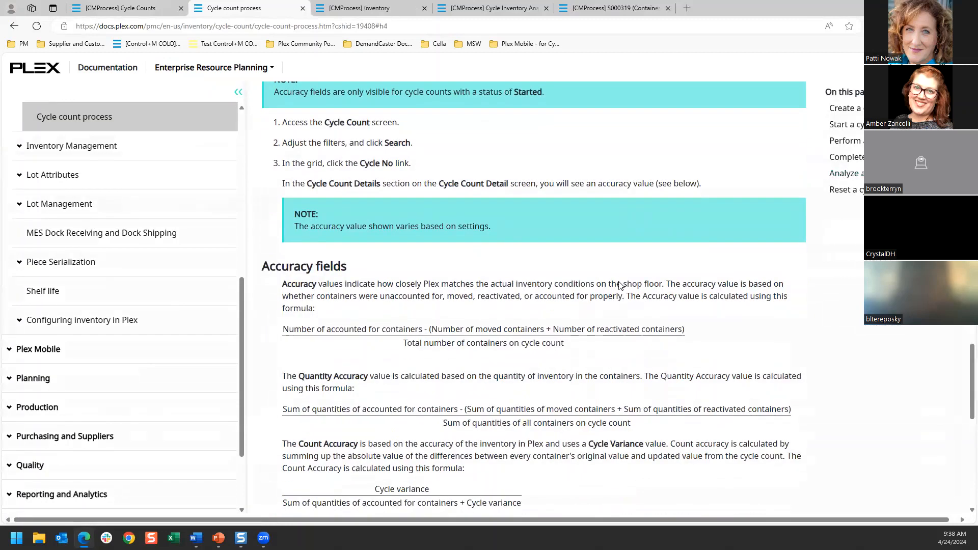
pyautogui.scroll(-1, 620, 286)
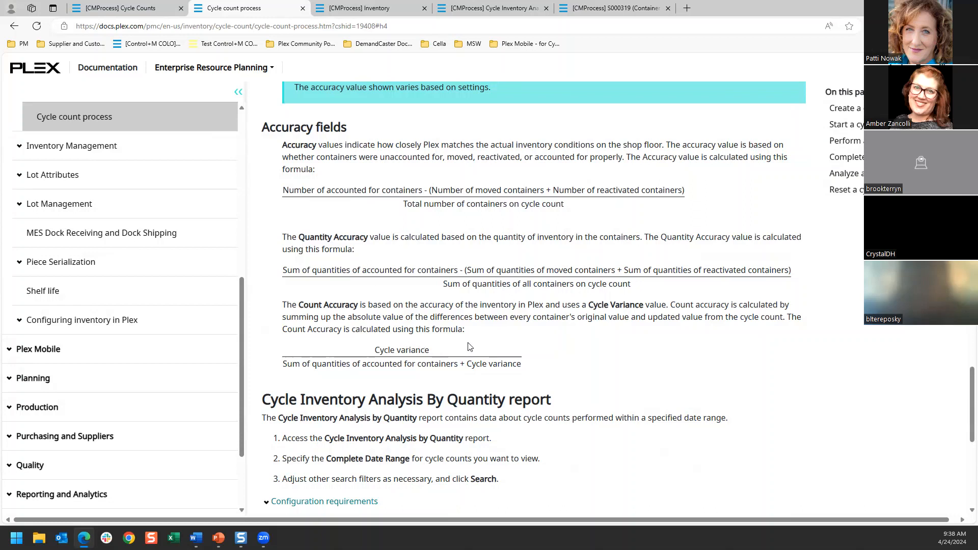
# Step: Return to the Cycle Counts list and filter it to counts with status Planned
pyautogui.click(133, 10)
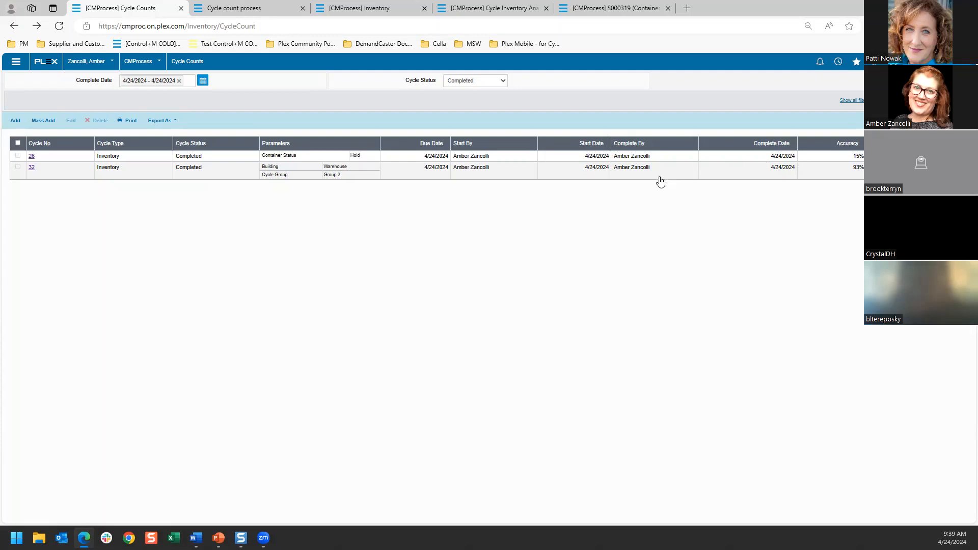
pyautogui.click(447, 82)
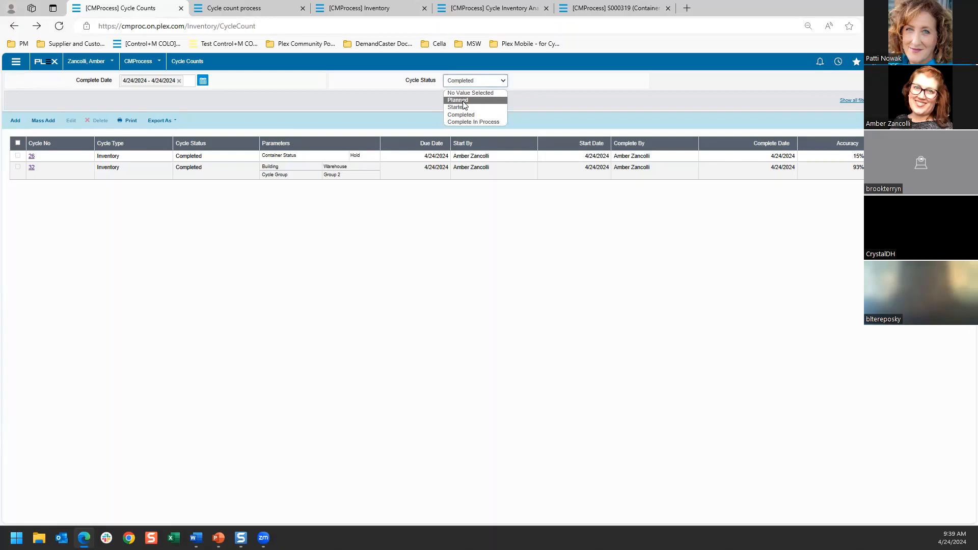
pyautogui.click(464, 101)
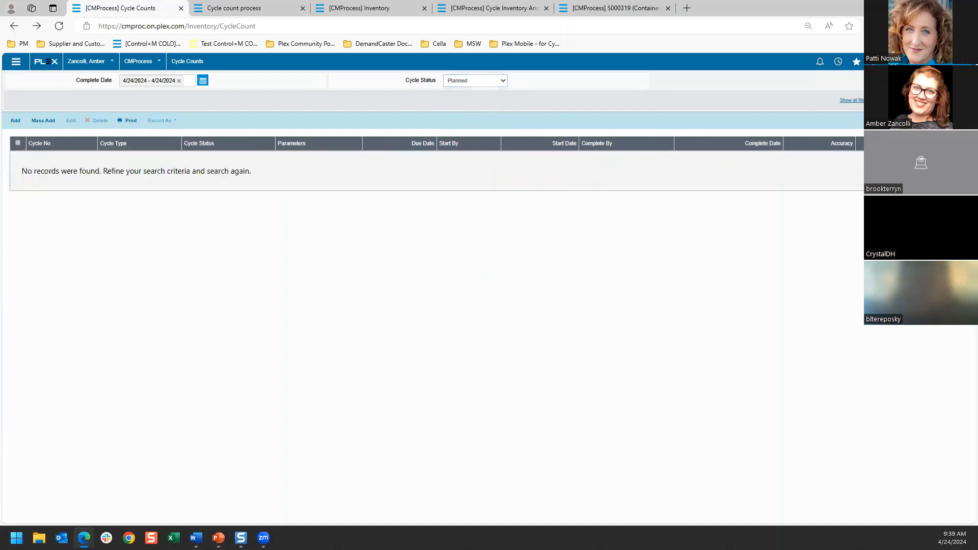
# Step: Add an Inventory cycle count due 4/24/2024 with the Item No. parameter set to Sugar, and save it
pyautogui.click(15, 120)
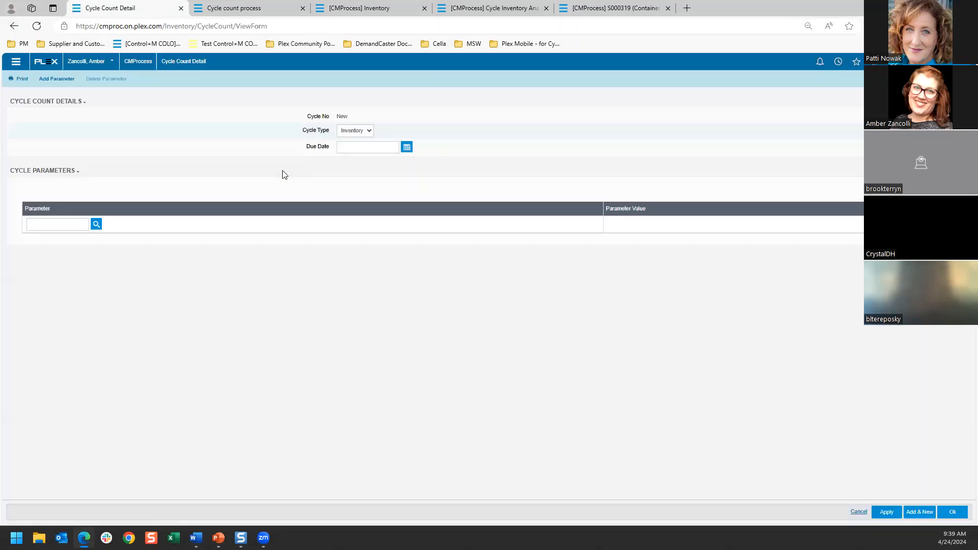
pyautogui.click(244, 147)
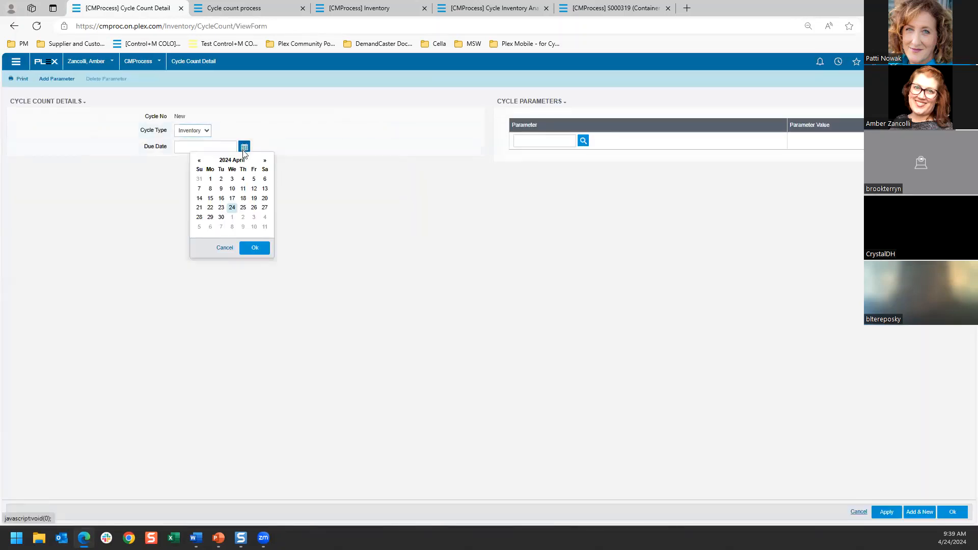
pyautogui.click(233, 208)
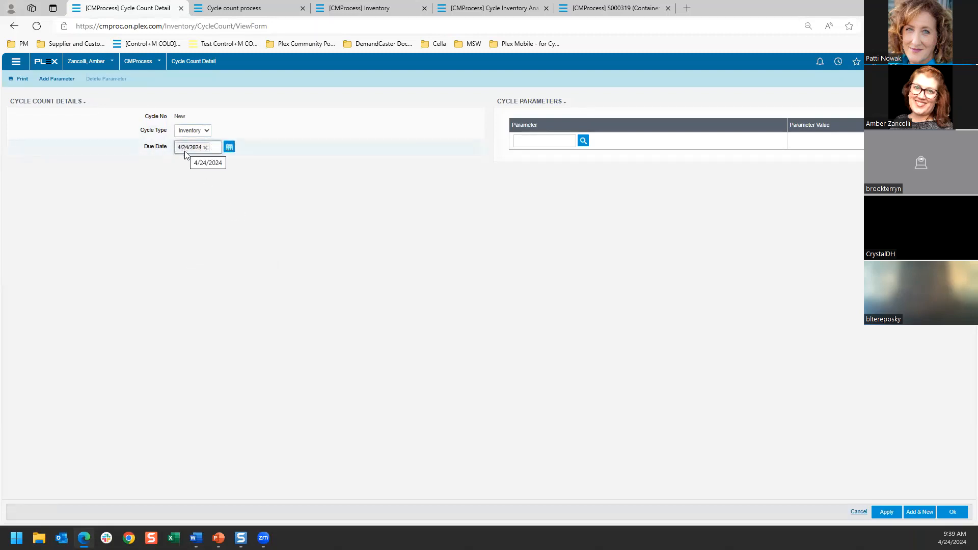
pyautogui.click(583, 140)
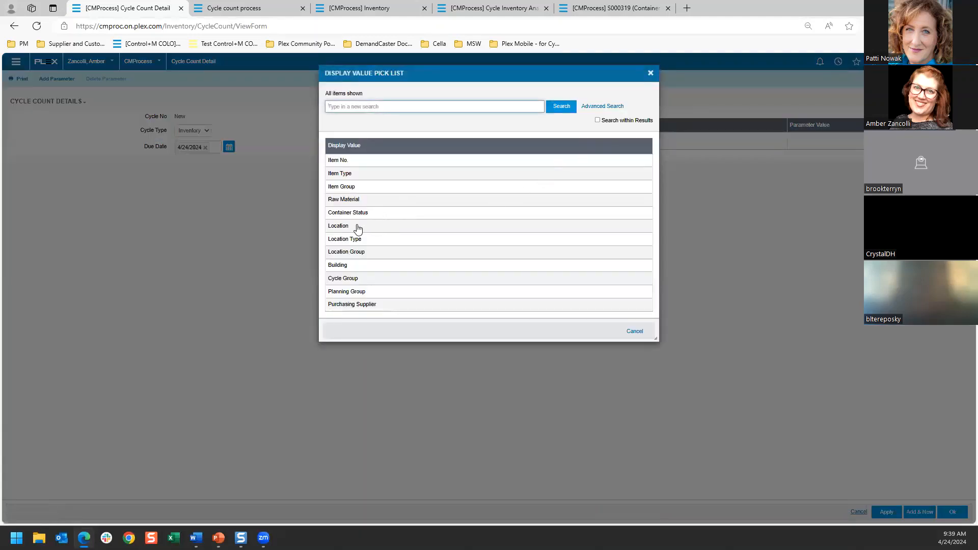
pyautogui.click(339, 160)
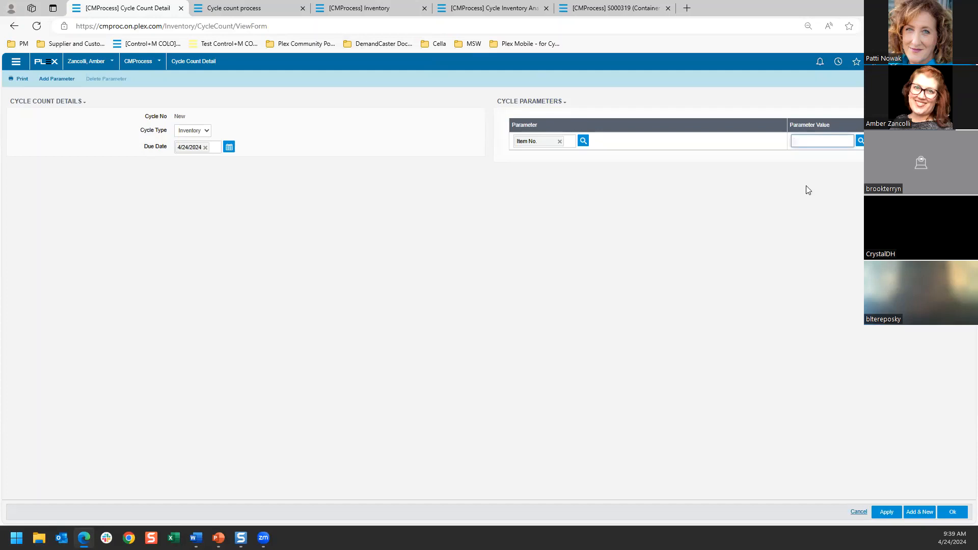
pyautogui.press('Tab')
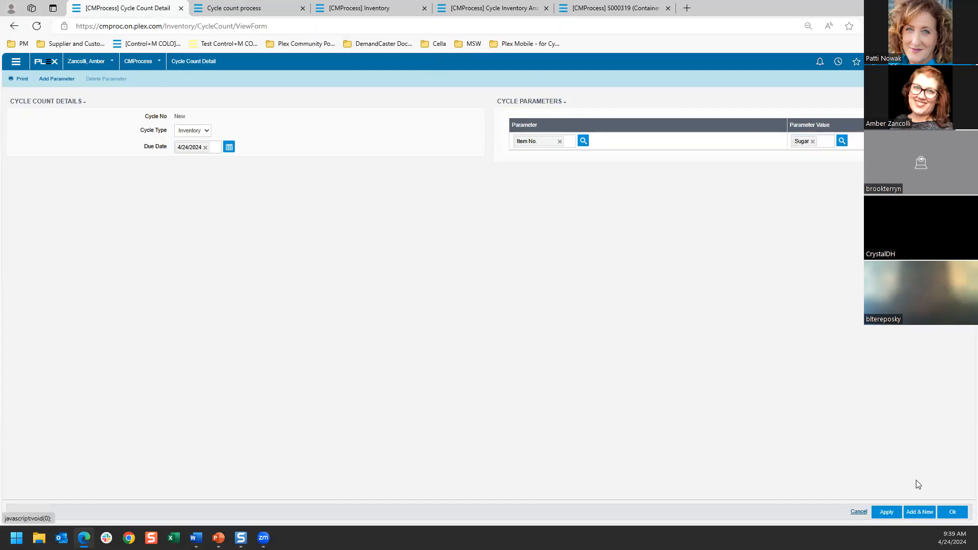
pyautogui.click(952, 512)
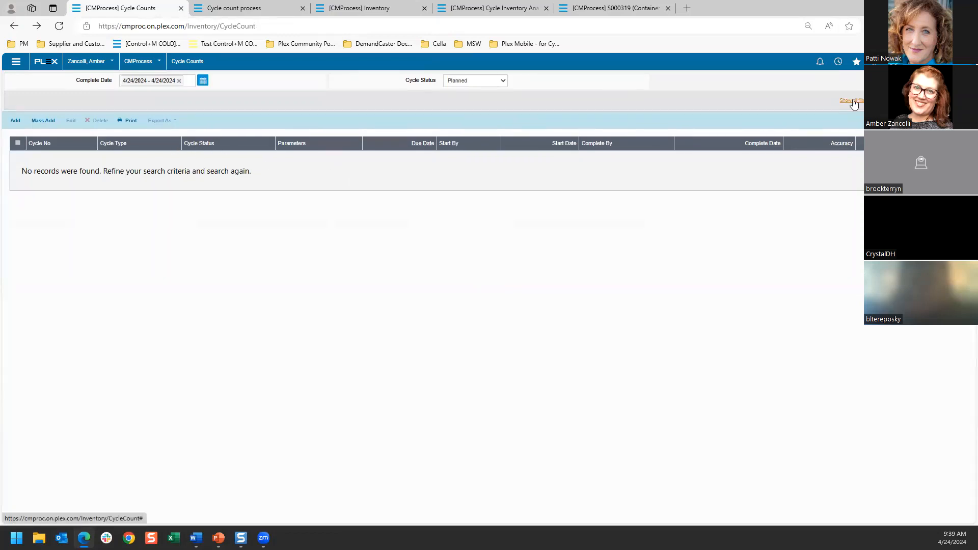
pyautogui.click(850, 101)
pyautogui.click(804, 156)
pyautogui.click(805, 155)
pyautogui.click(947, 227)
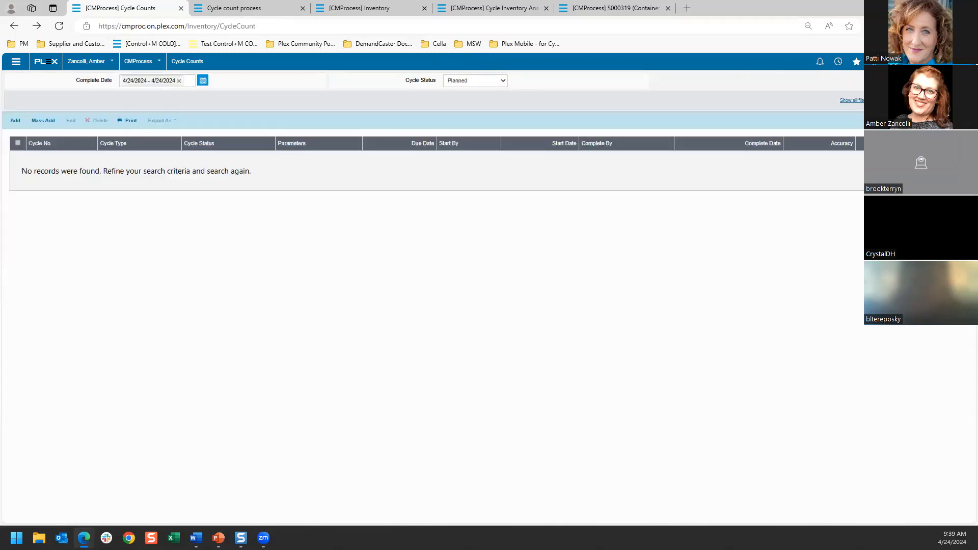
# Step: Add an Inventory cycle count due 4/25/2024 with the Item No. parameter set to Baking Powder, and save it
pyautogui.click(12, 121)
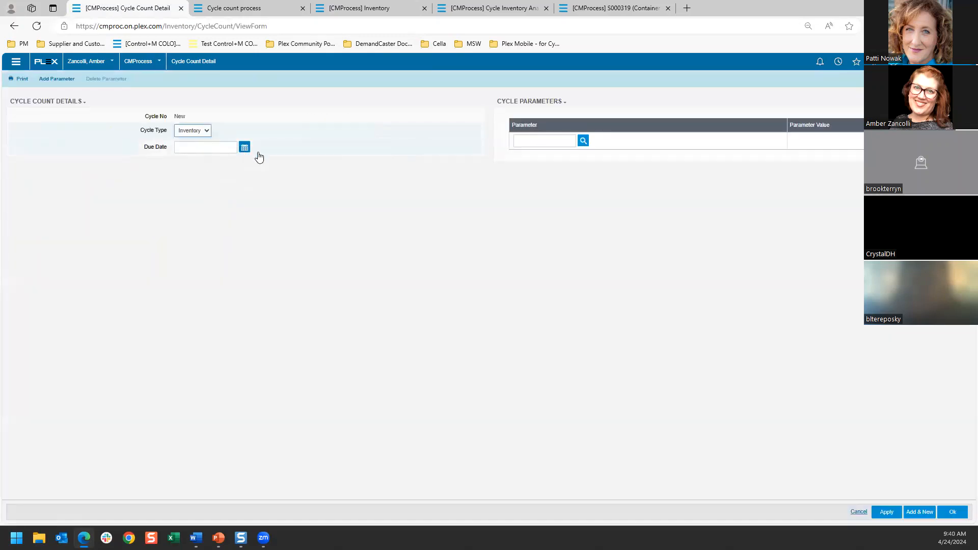
pyautogui.click(583, 141)
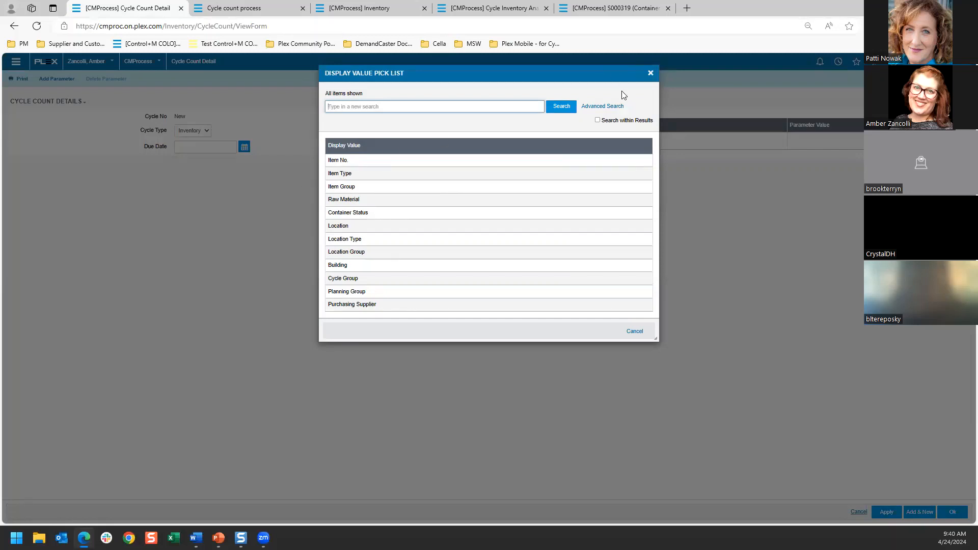
pyautogui.click(342, 160)
pyautogui.click(244, 149)
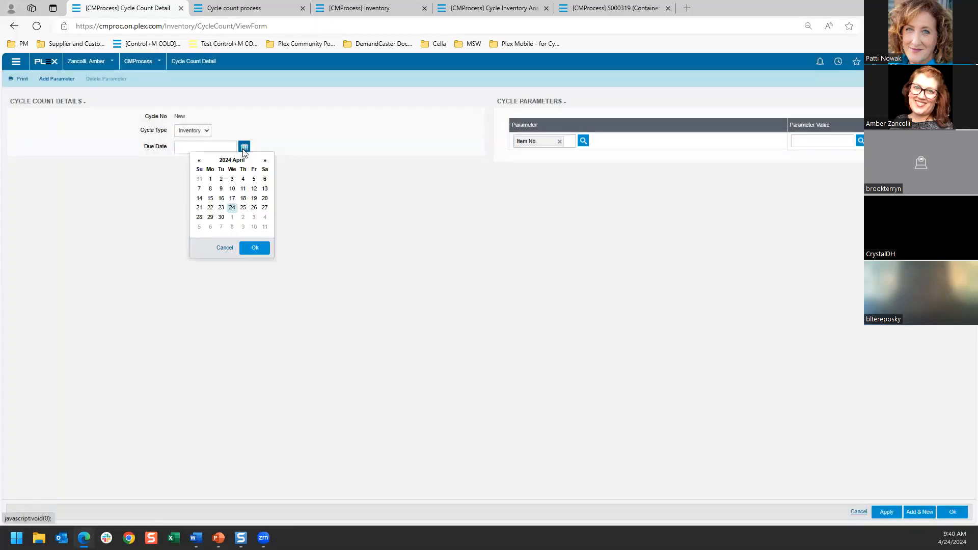
pyautogui.click(243, 207)
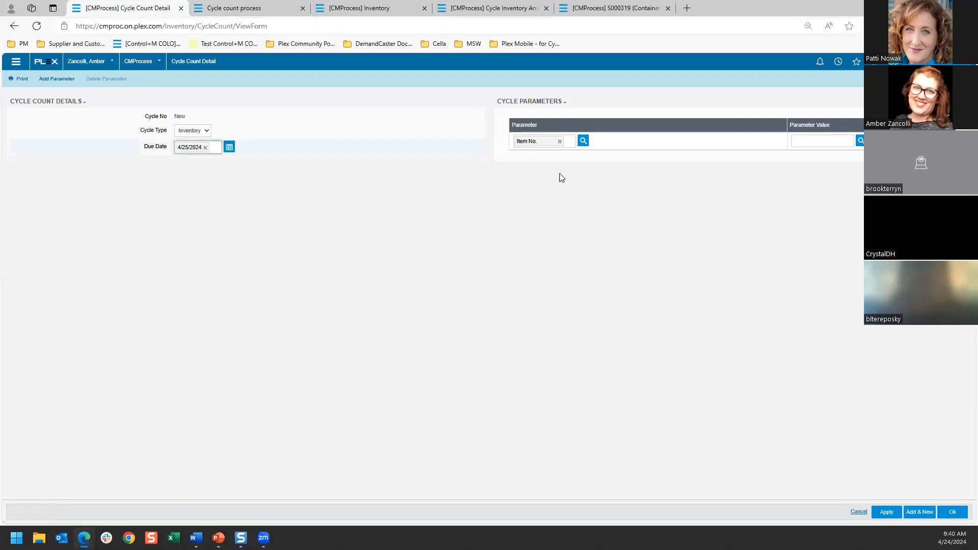
pyautogui.click(861, 142)
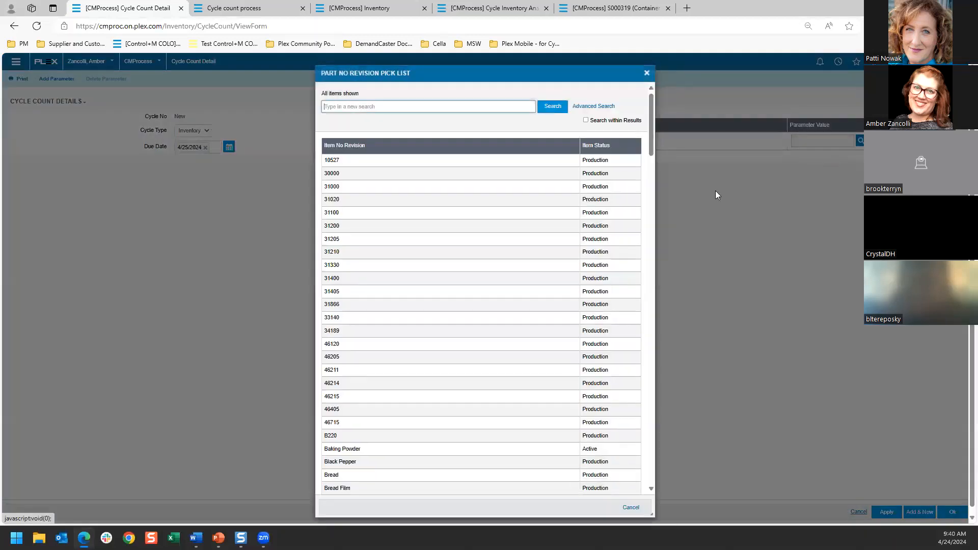
pyautogui.click(351, 450)
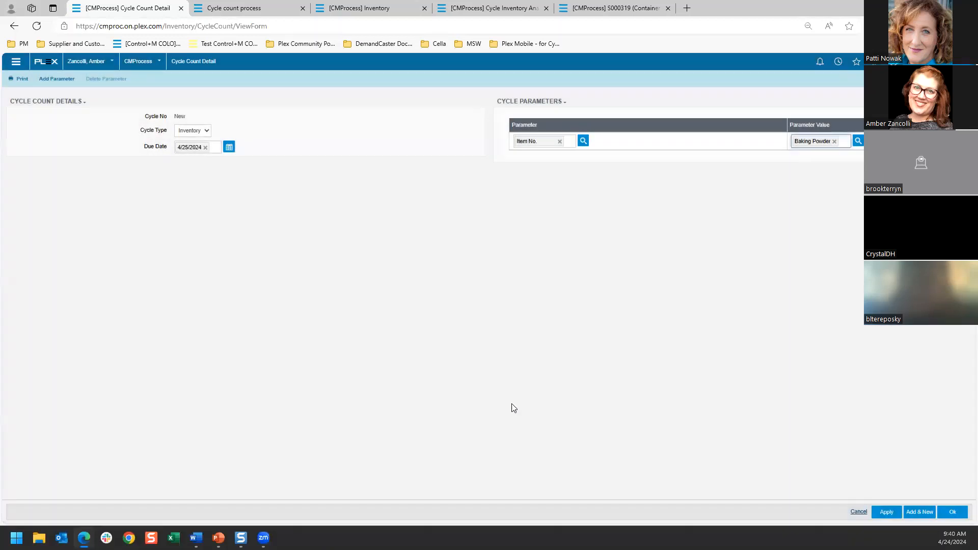
pyautogui.click(946, 514)
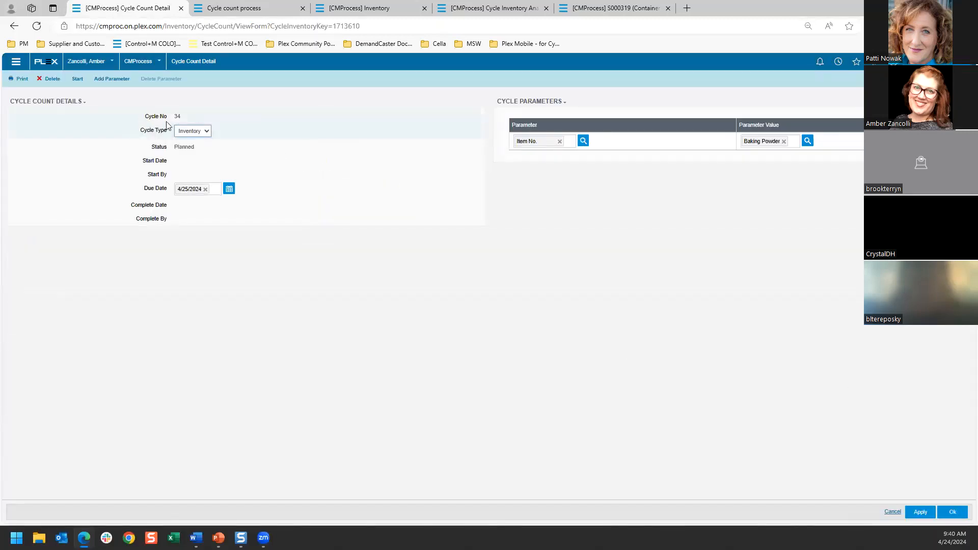
# Step: Open planned Sugar cycle count 33 from the Cycle Counts list and start it
pyautogui.click(16, 61)
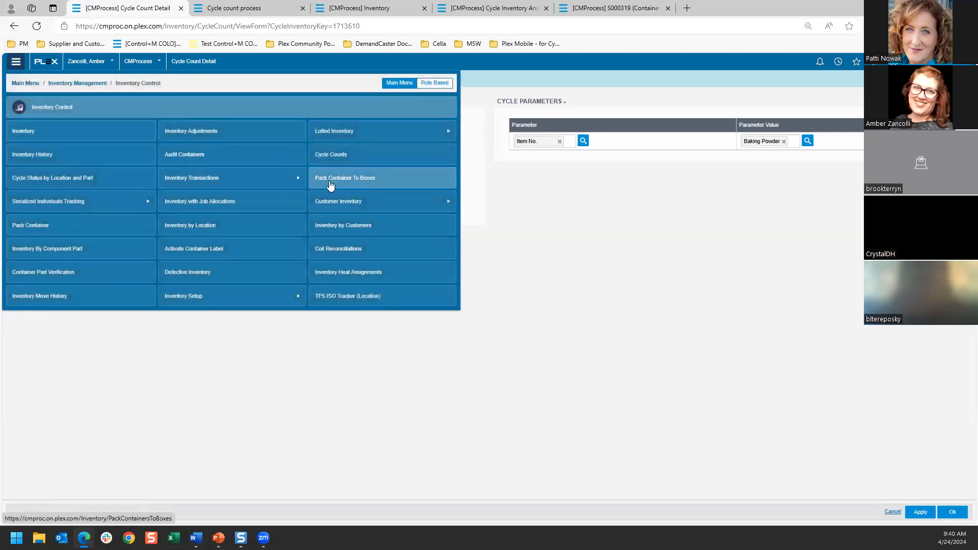
pyautogui.click(335, 156)
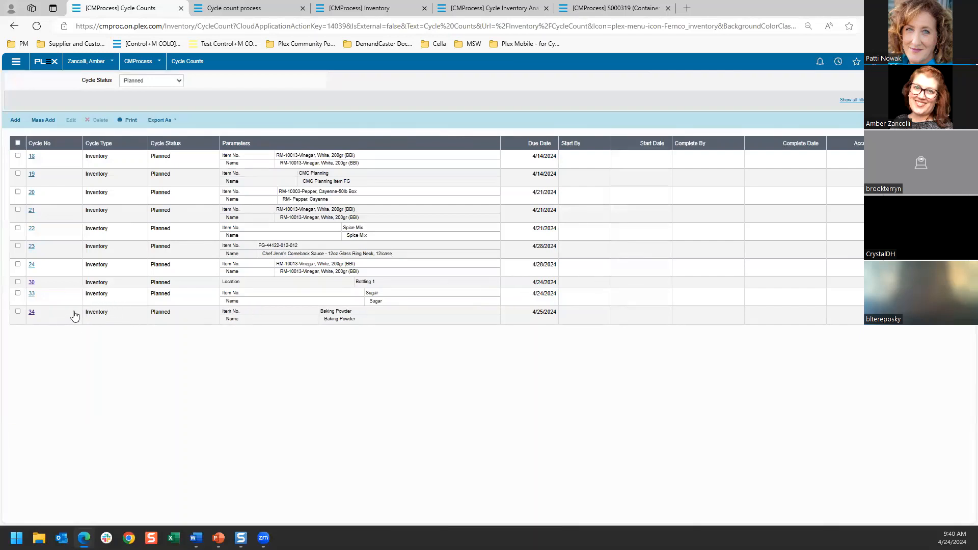
pyautogui.click(31, 294)
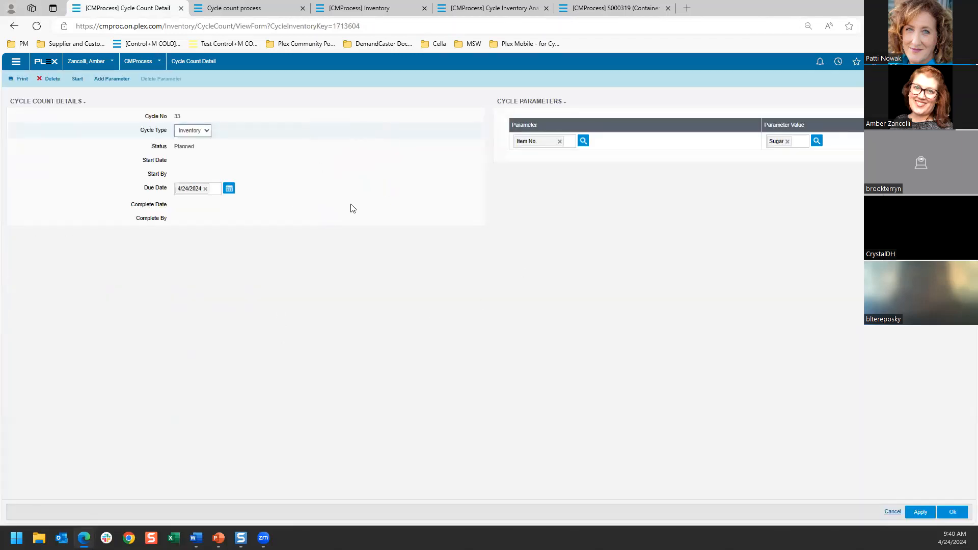
pyautogui.click(77, 79)
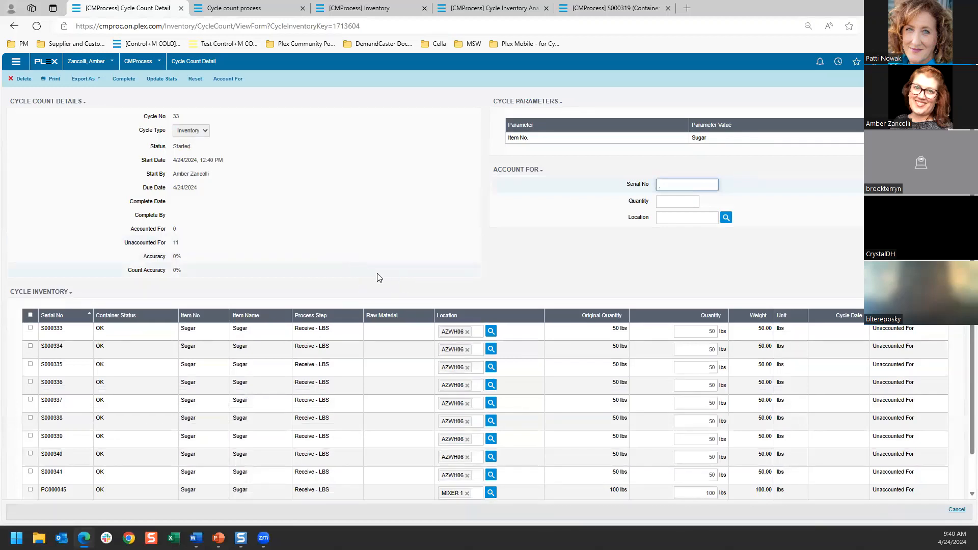
pyautogui.scroll(-1, 376, 275)
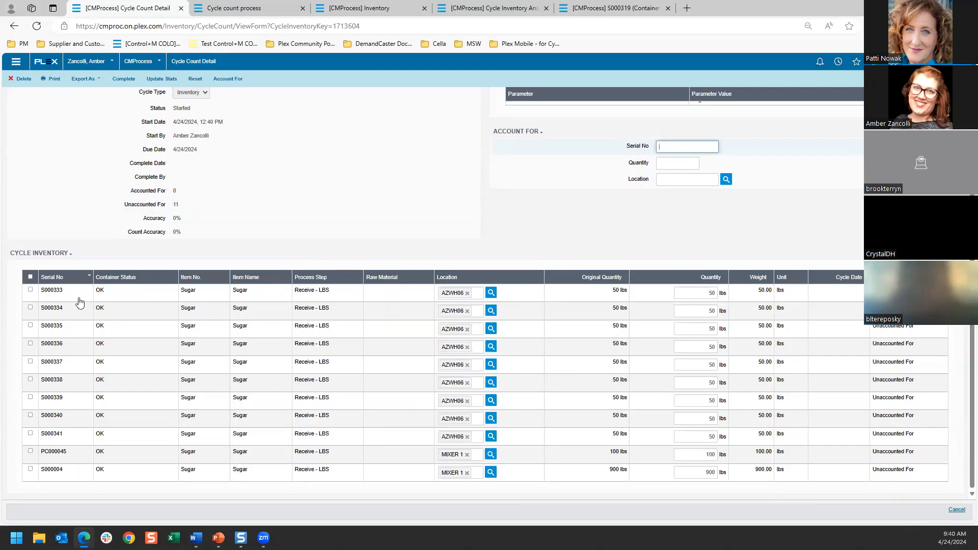
# Step: Try to account for container S000281 in cycle count 33 with quantity 5 at location AZWH06
pyautogui.scroll(1, 489, 212)
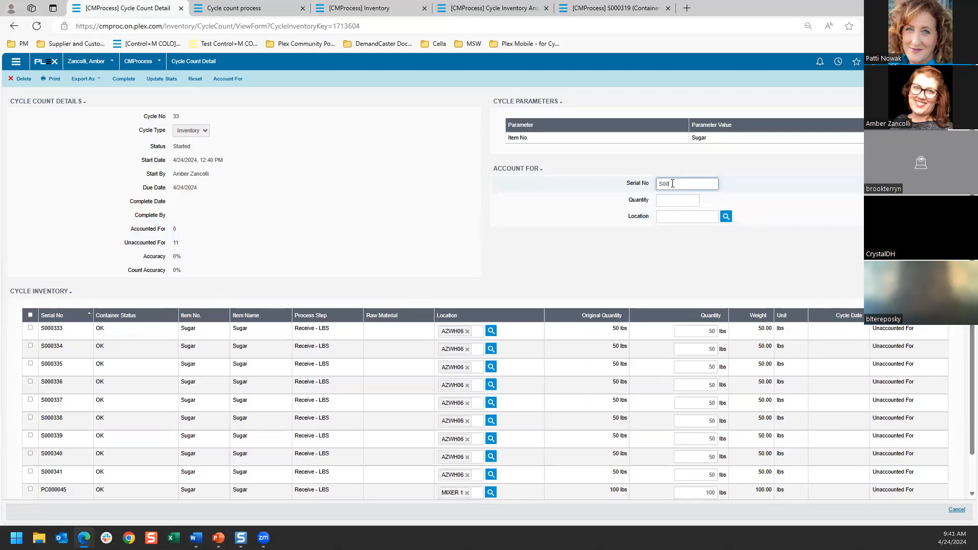
pyautogui.write('1')
pyautogui.press('Tab')
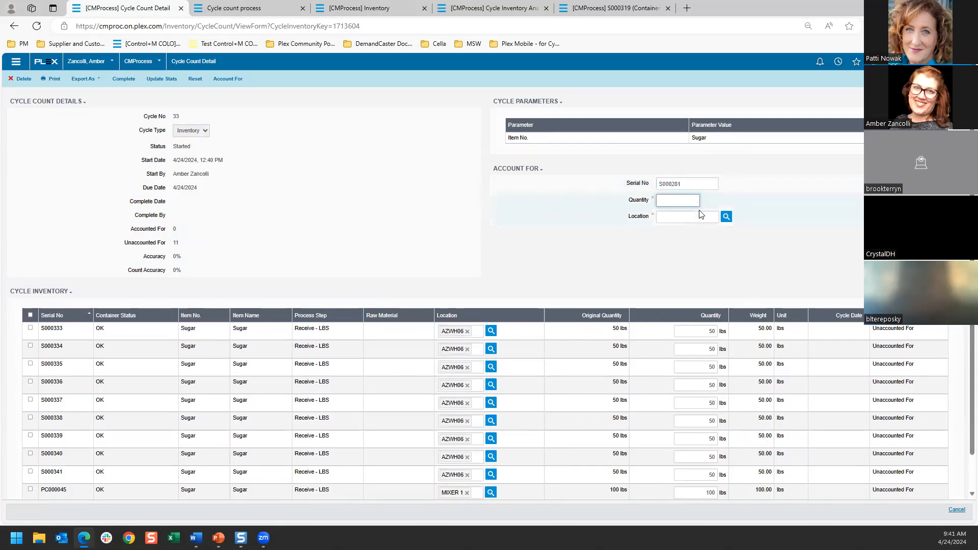
pyautogui.write('5')
pyautogui.press('Tab')
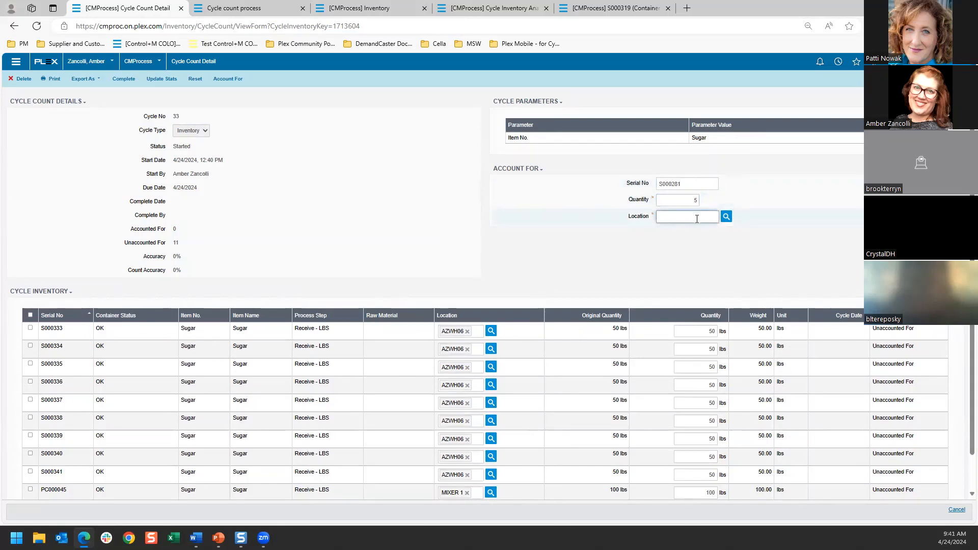
pyautogui.write('AZWH06')
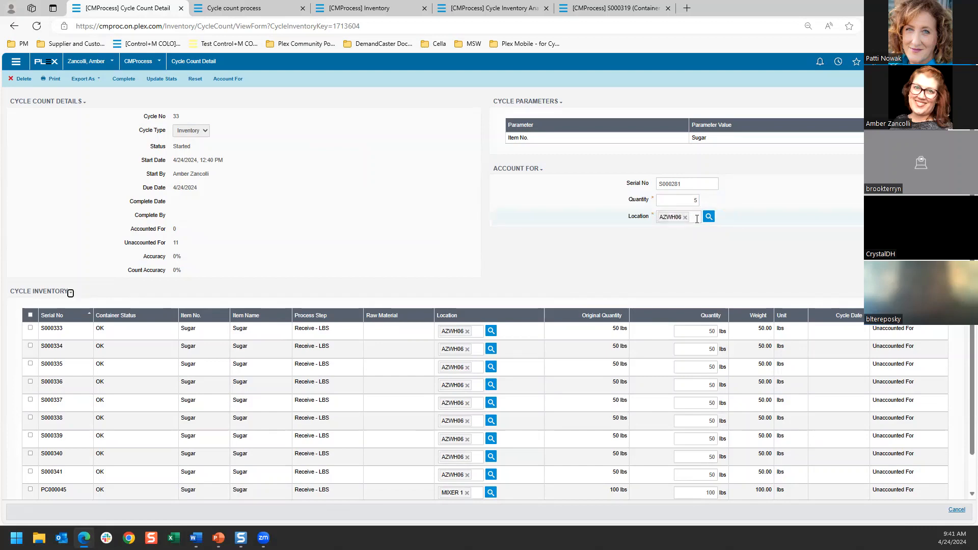
pyautogui.click(224, 79)
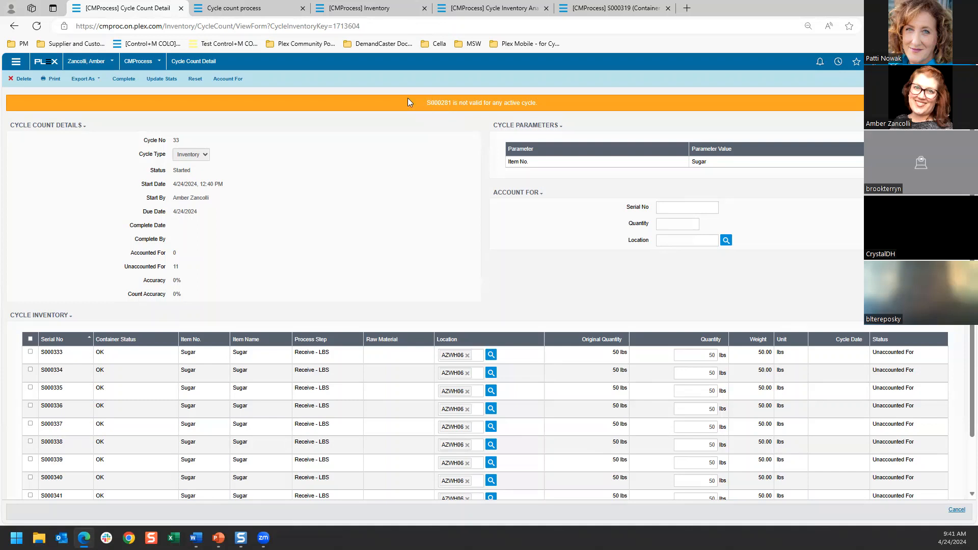
# Step: Add an Inventory cycle count due 4/24/2024 with the Location parameter set to AZWH10, and save it
pyautogui.click(14, 26)
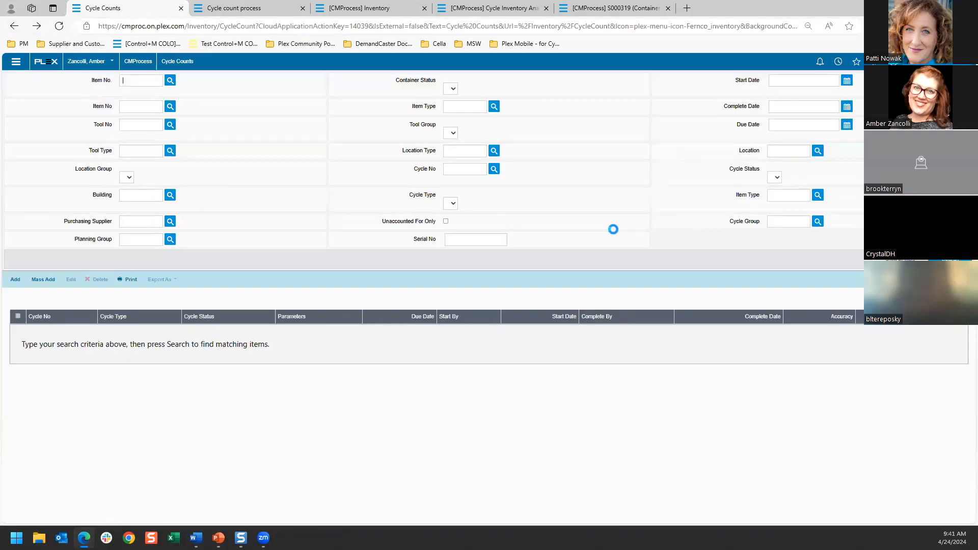
pyautogui.click(18, 121)
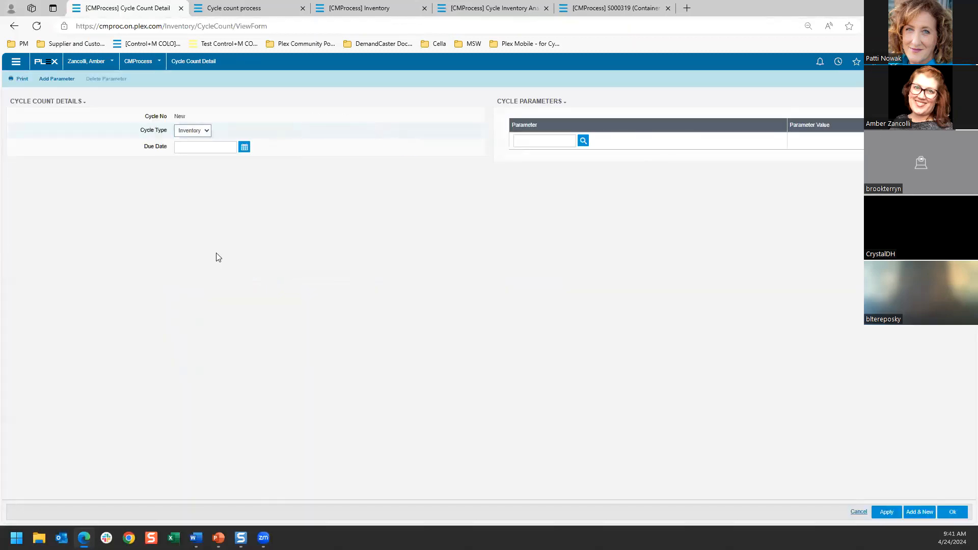
pyautogui.click(244, 147)
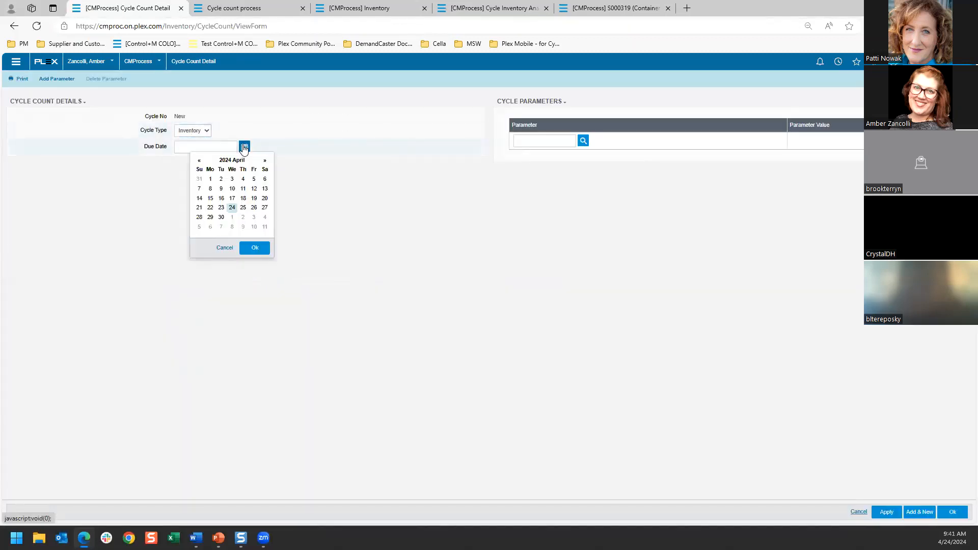
pyautogui.click(231, 208)
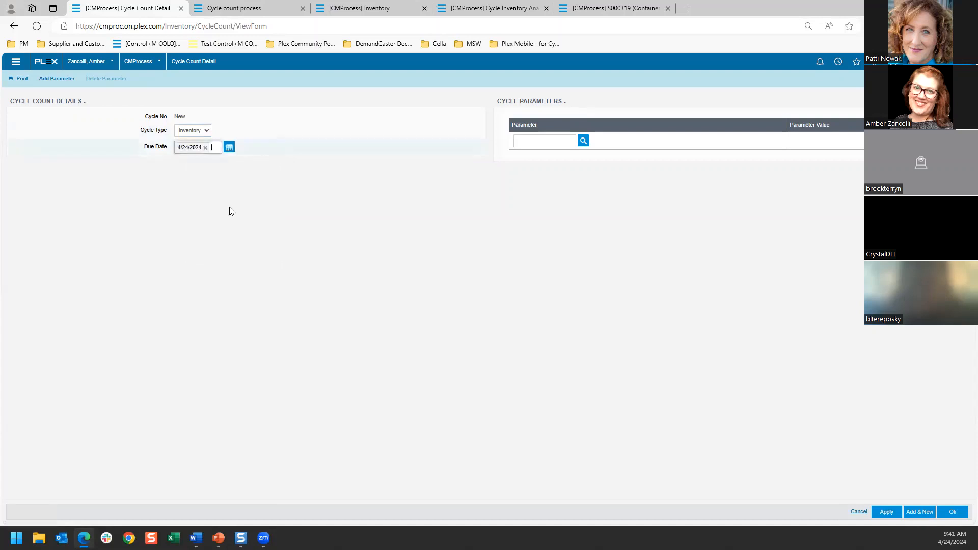
pyautogui.click(563, 141)
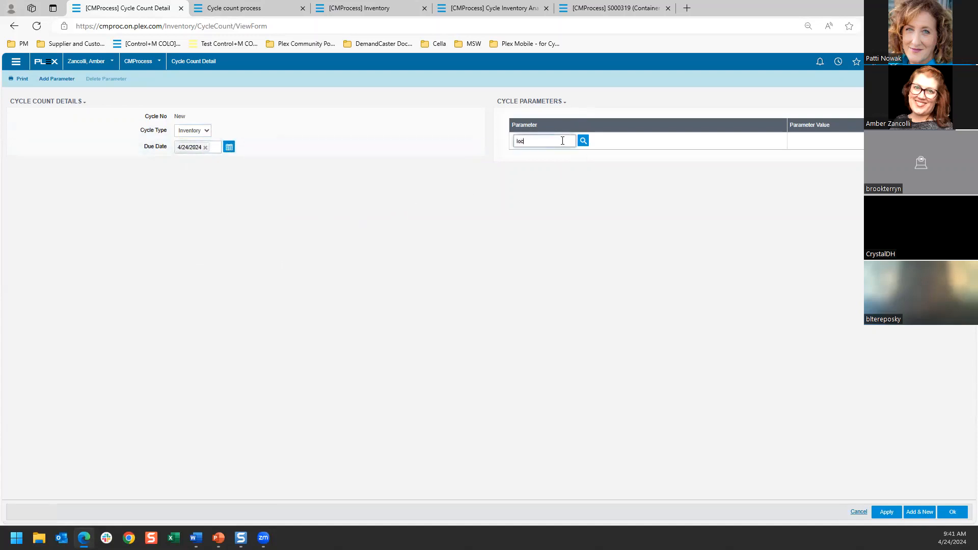
pyautogui.press('Tab')
pyautogui.click(384, 161)
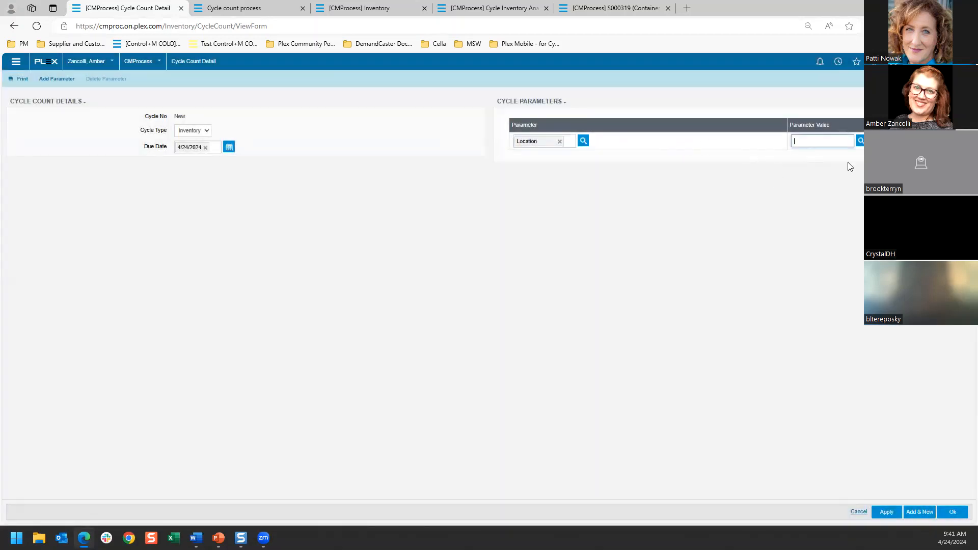
pyautogui.click(861, 140)
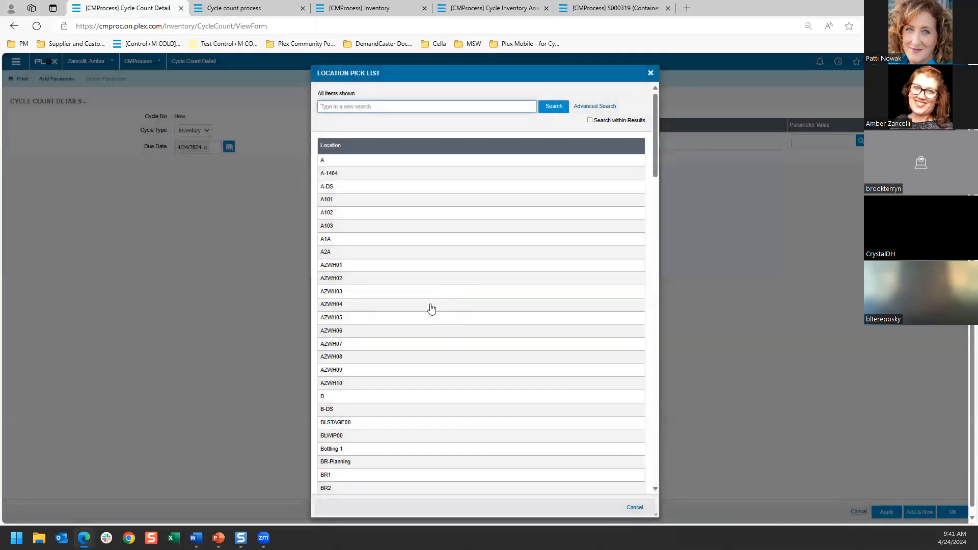
pyautogui.click(368, 386)
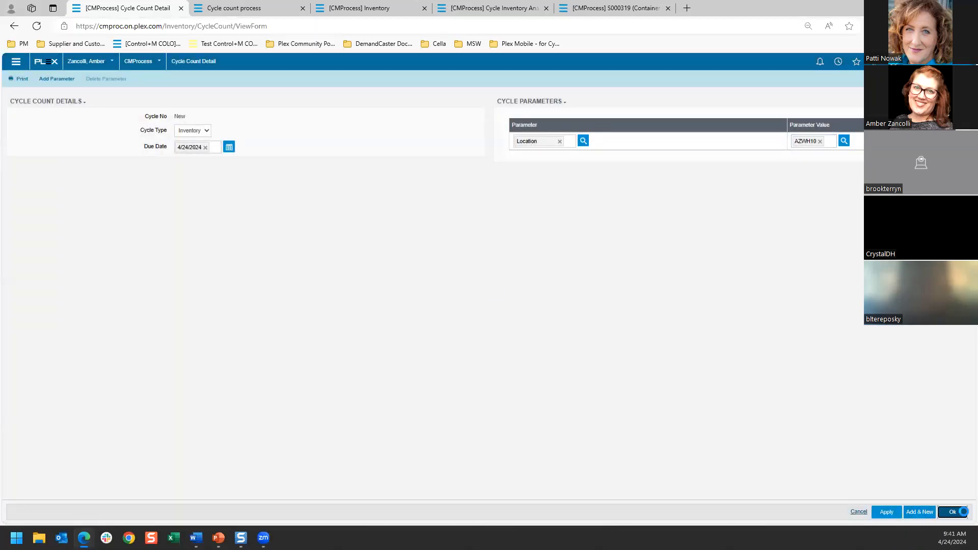
pyautogui.click(963, 512)
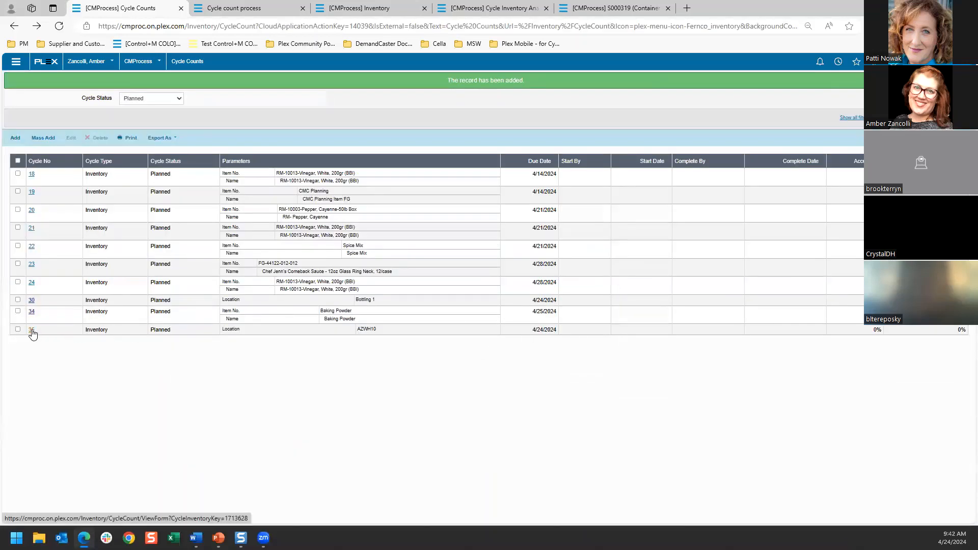
# Step: Open and start the planned cycle count for location AZWH10, and account for all of its listed containers
pyautogui.click(32, 331)
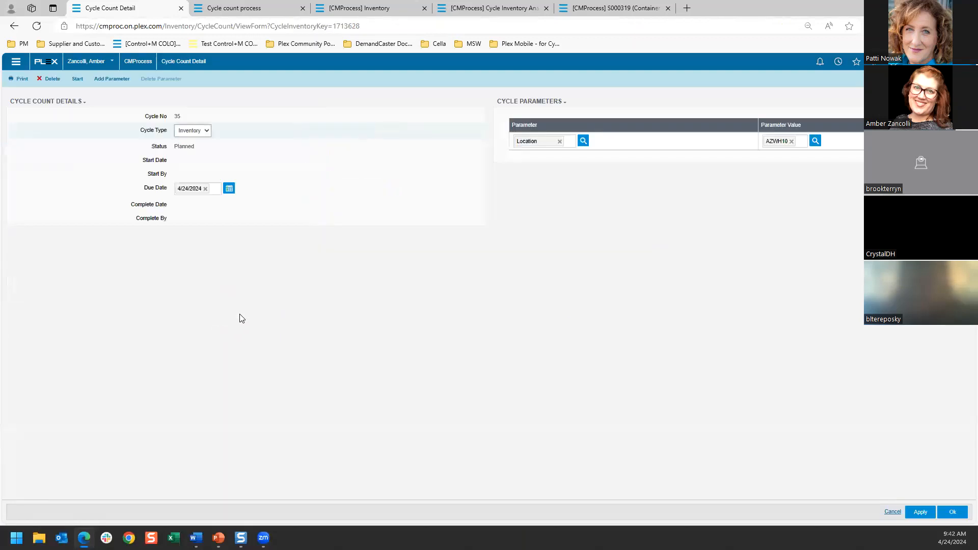
pyautogui.click(77, 78)
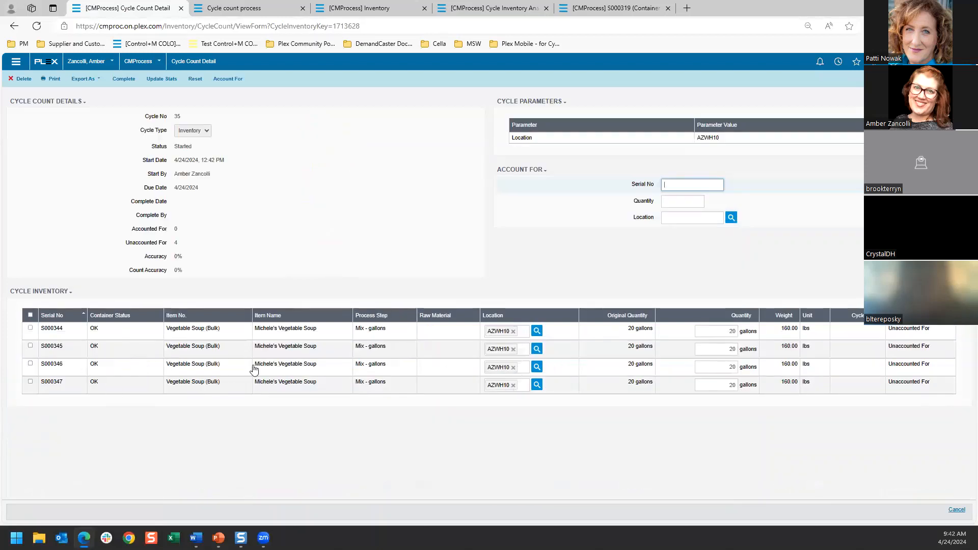
pyautogui.click(30, 315)
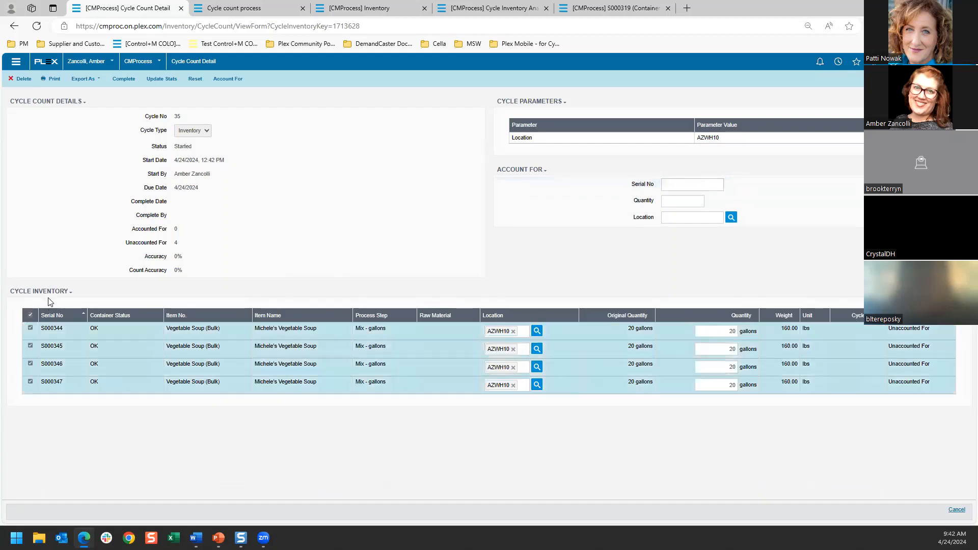
pyautogui.click(227, 78)
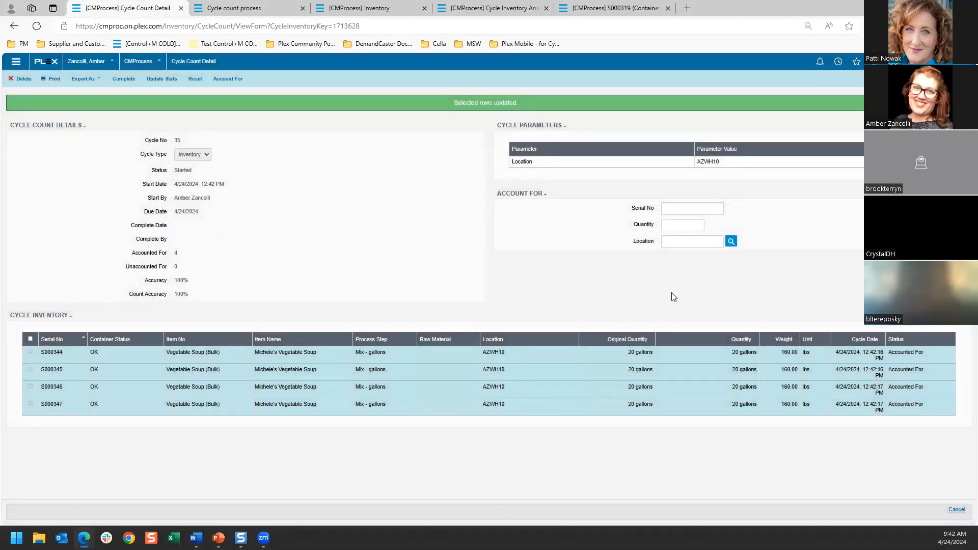
# Step: Account for container S000281 with quantity 50 at location AZWH10 in cycle count 35, and complete the count
pyautogui.click(689, 208)
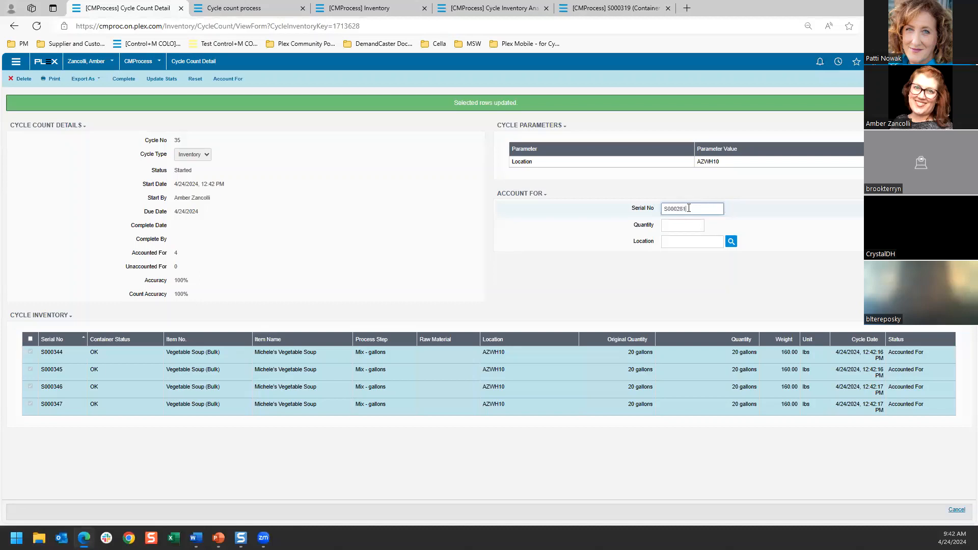
pyautogui.press('Tab')
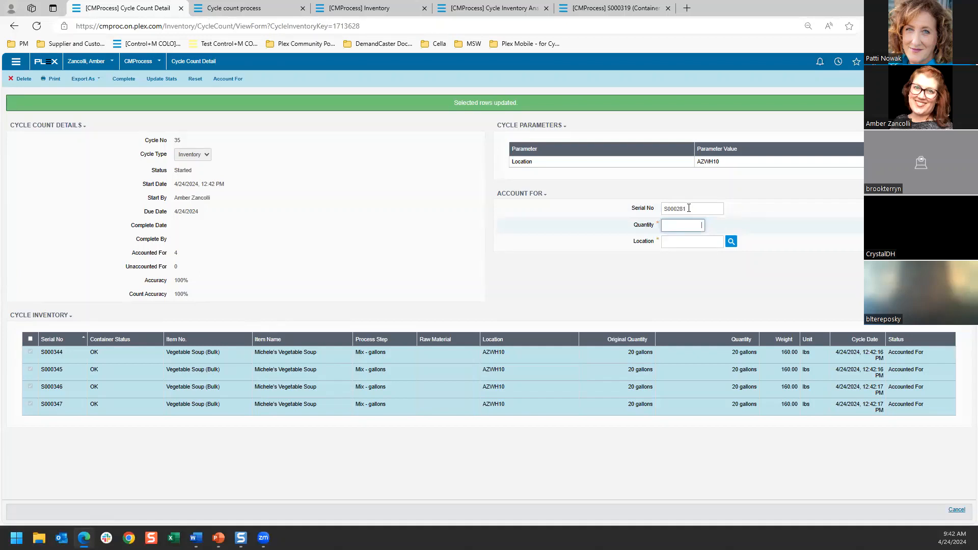
pyautogui.press('Tab')
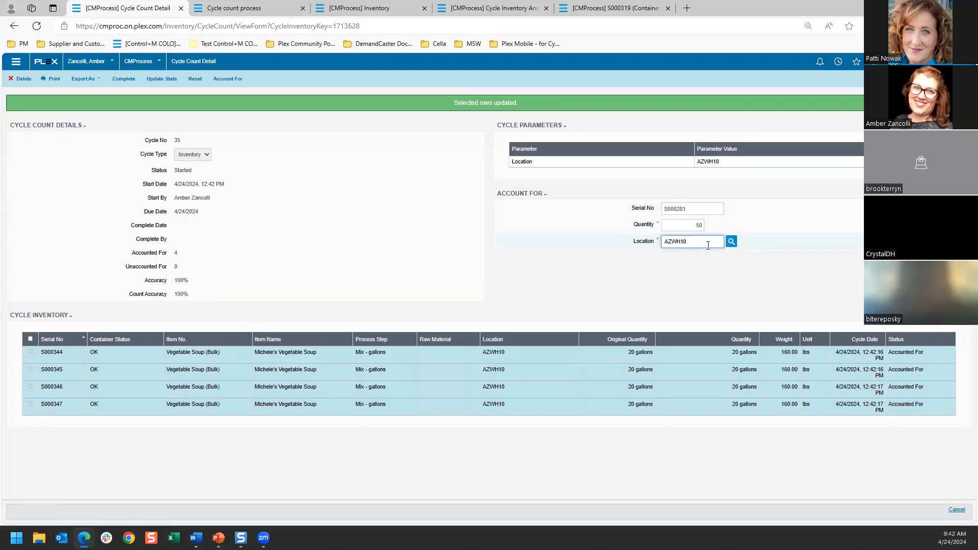
pyautogui.click(225, 79)
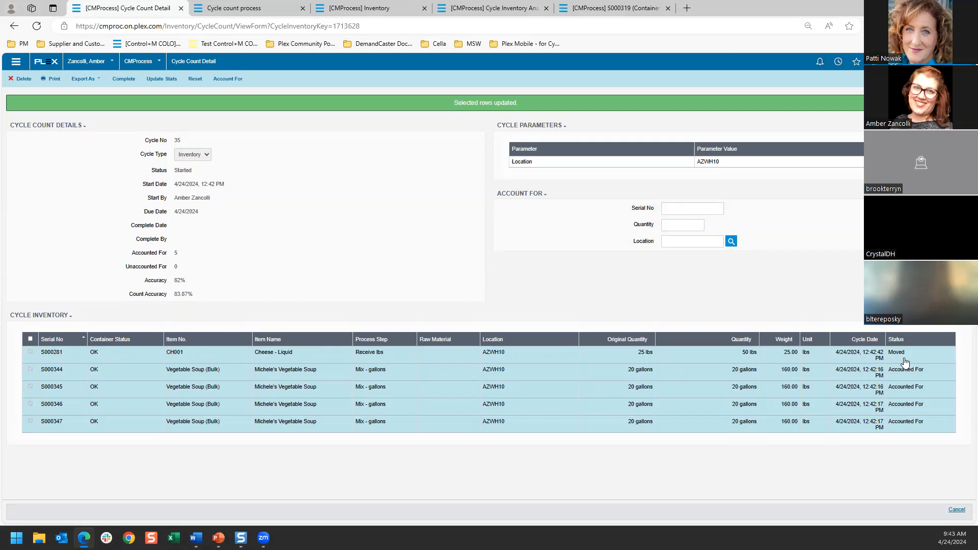
pyautogui.click(123, 79)
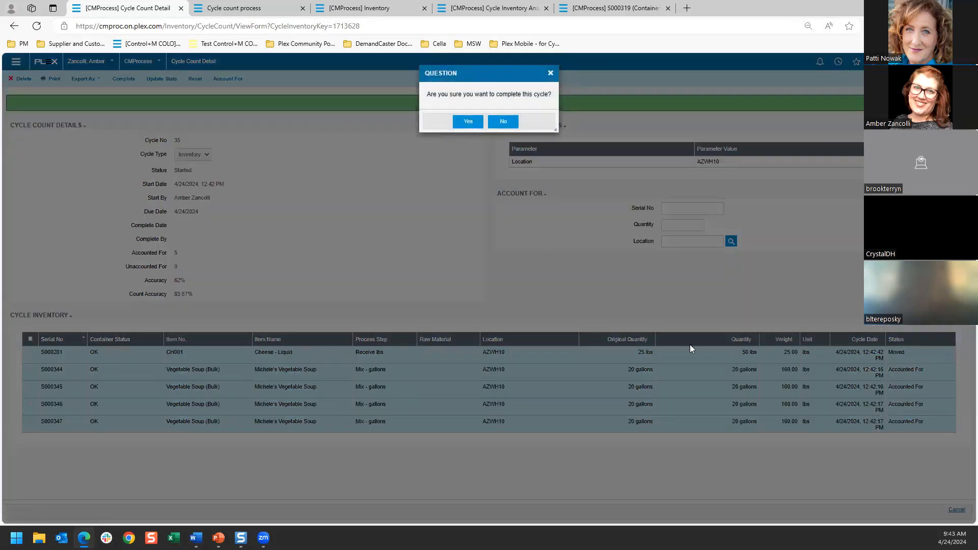
pyautogui.click(468, 122)
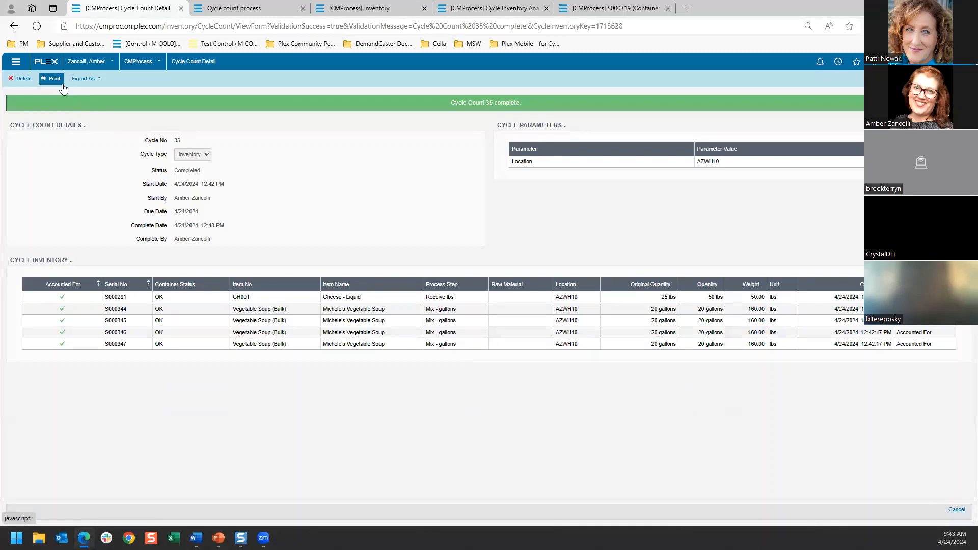
# Step: Return to the Cycle Counts list and set up a mass add of type Inventory, due 4/26/2024, in Combine mode
pyautogui.click(14, 26)
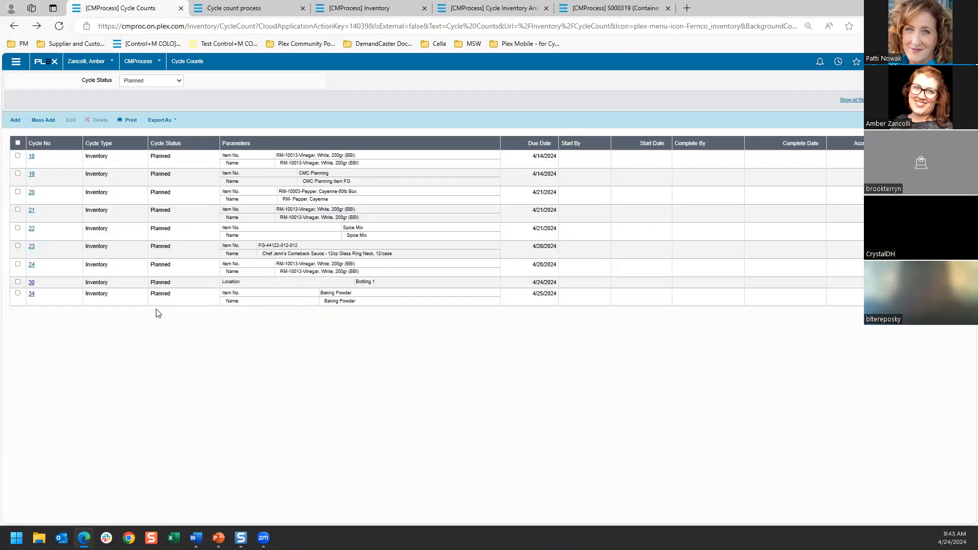
pyautogui.click(40, 122)
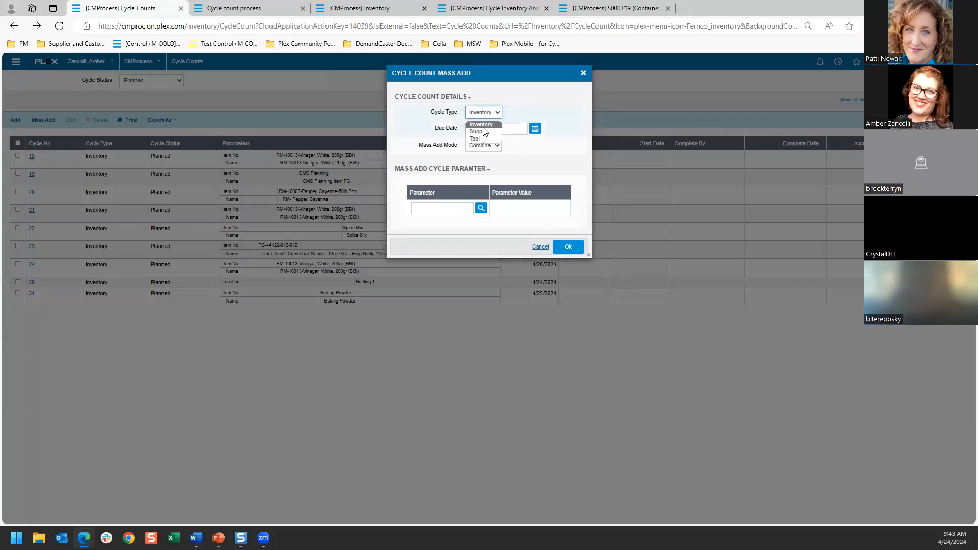
pyautogui.click(483, 125)
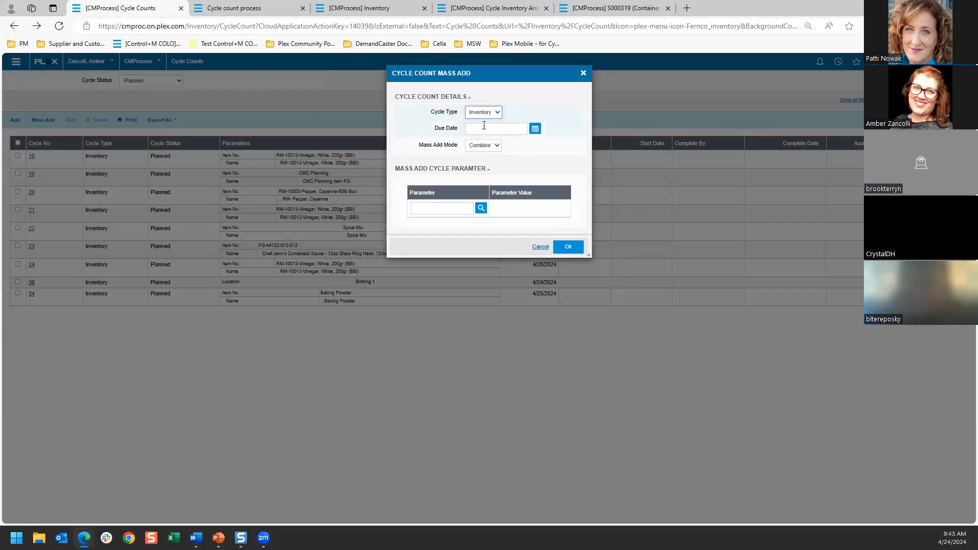
pyautogui.click(535, 129)
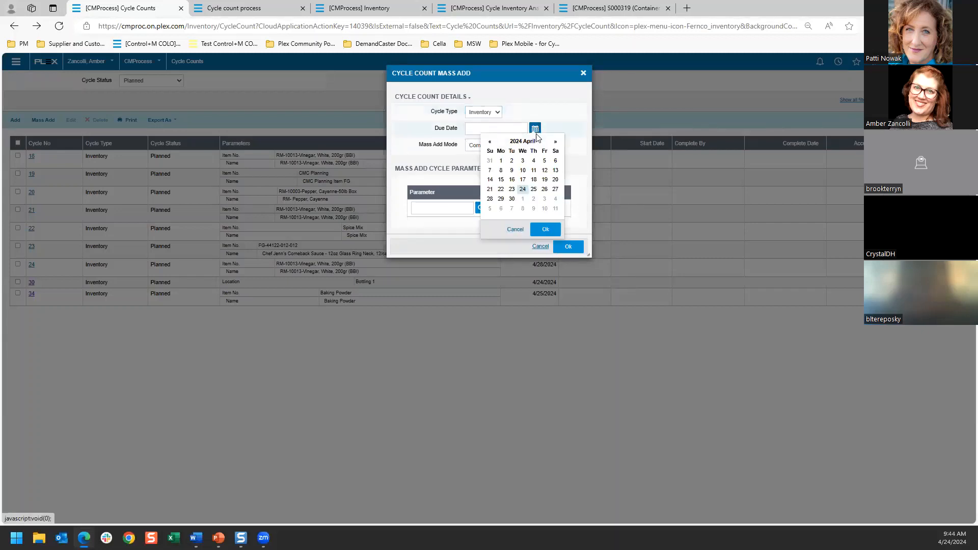
pyautogui.click(546, 190)
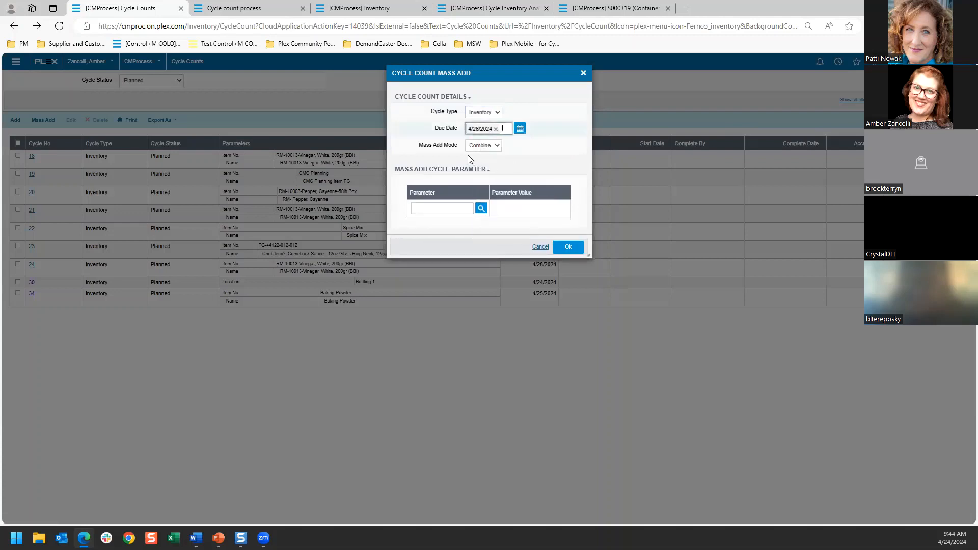
pyautogui.click(481, 147)
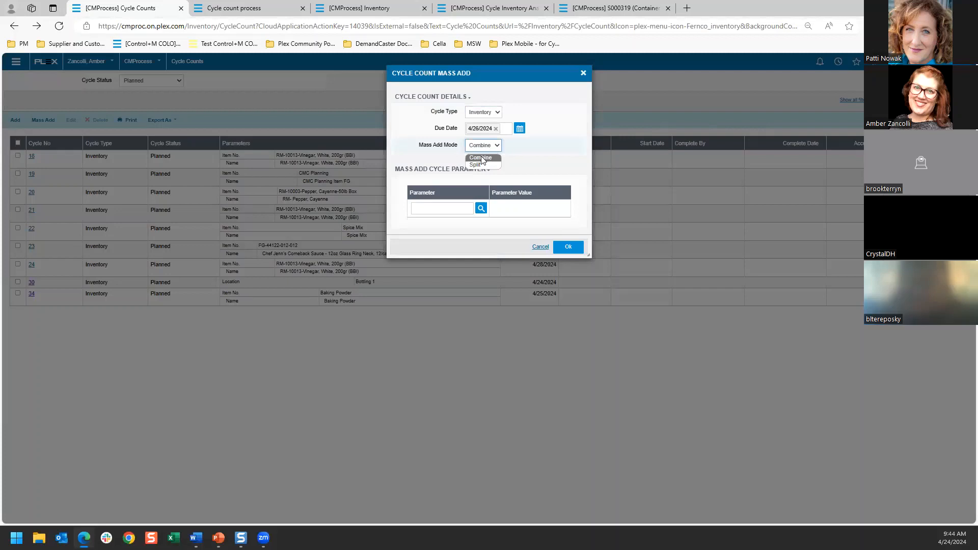
# Step: Set the mass add parameter to Location and select AZWH01, AZWH04, AZWH06 and AZWH09 from the locations matching AZ
pyautogui.click(481, 209)
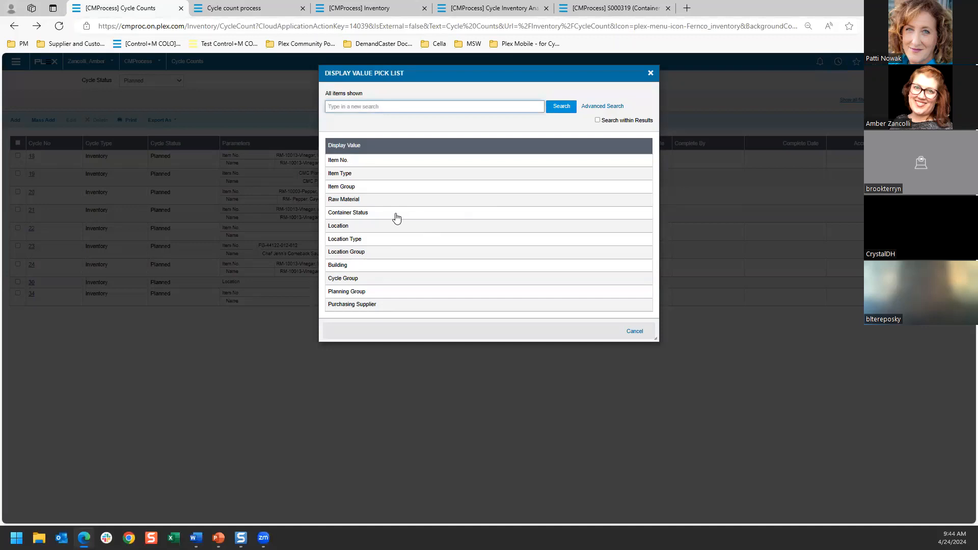
pyautogui.click(347, 228)
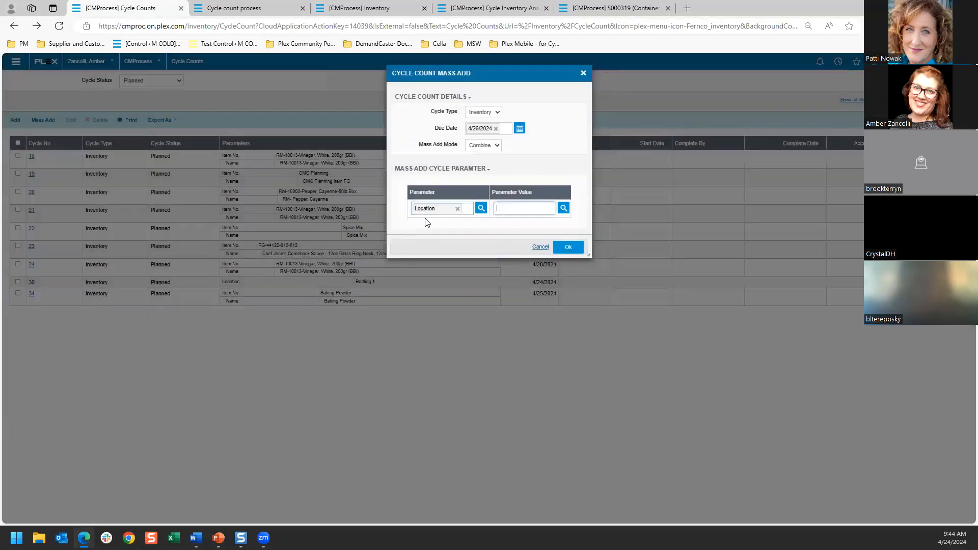
pyautogui.click(563, 209)
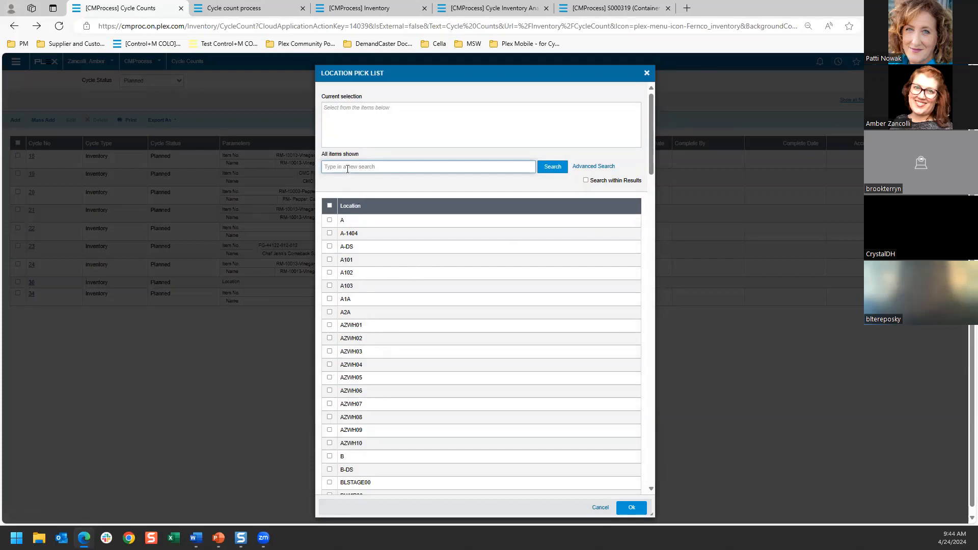
pyautogui.write('A2')
pyautogui.click(550, 170)
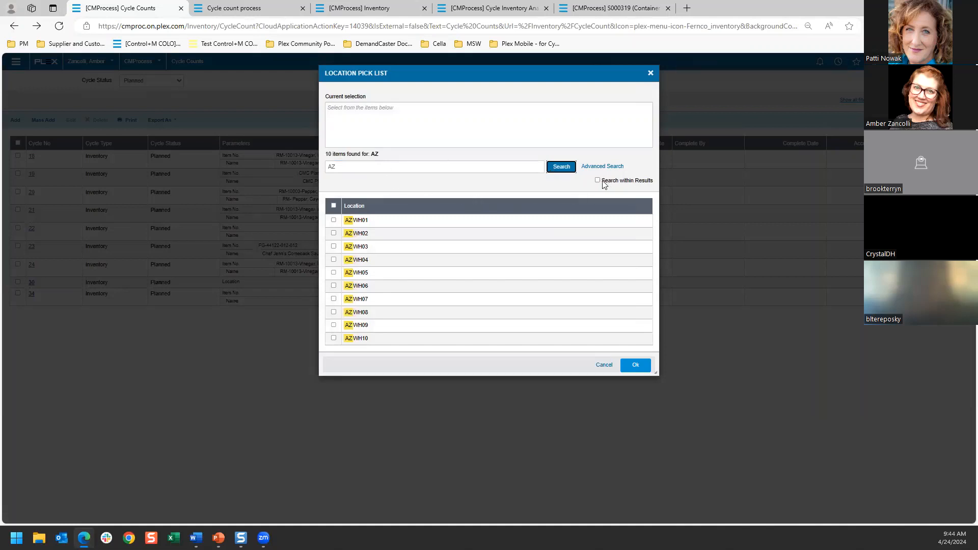
pyautogui.click(338, 223)
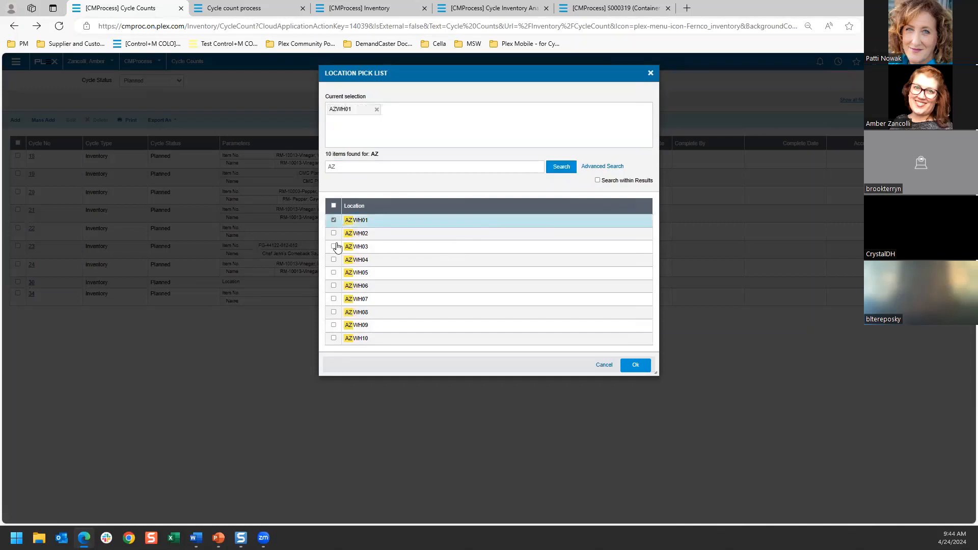
pyautogui.click(335, 260)
pyautogui.click(334, 287)
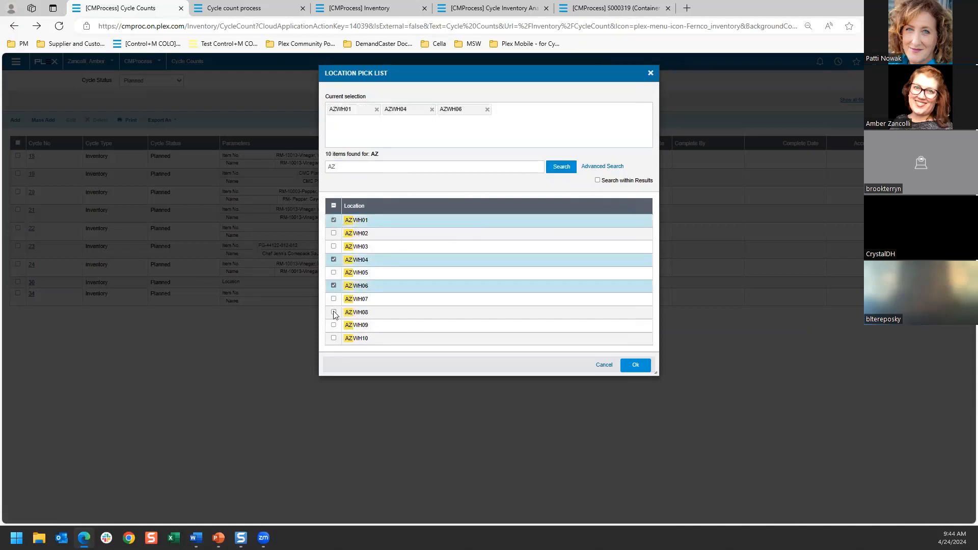
pyautogui.click(334, 325)
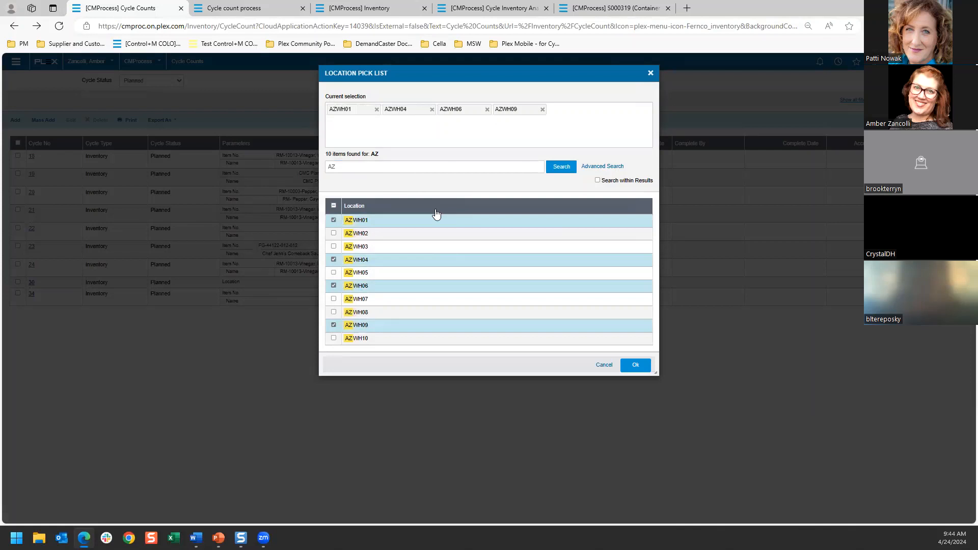
# Step: Search the locations for WH, add WH Storage to the selected locations, and accept the selection
pyautogui.doubleClick(415, 166)
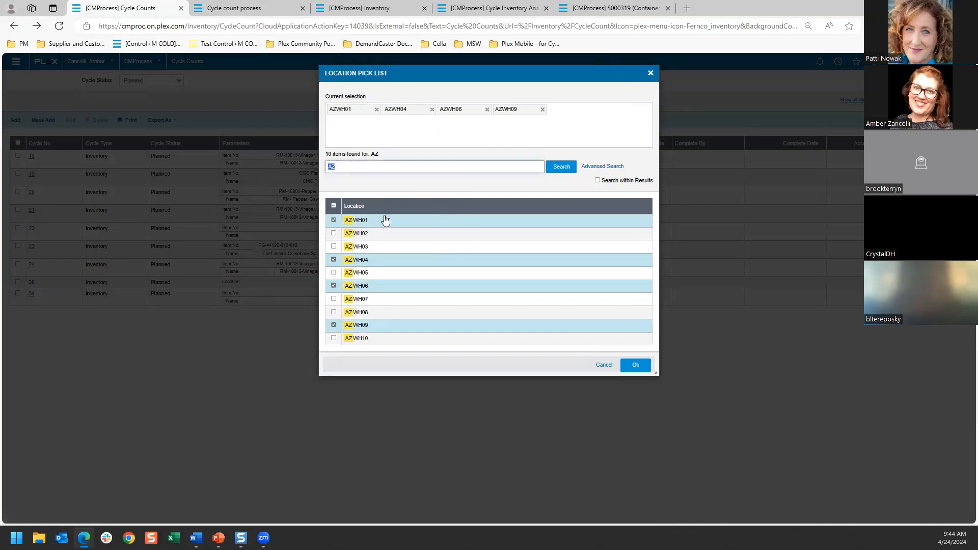
pyautogui.press('BackSpace')
pyautogui.click(565, 168)
pyautogui.click(379, 170)
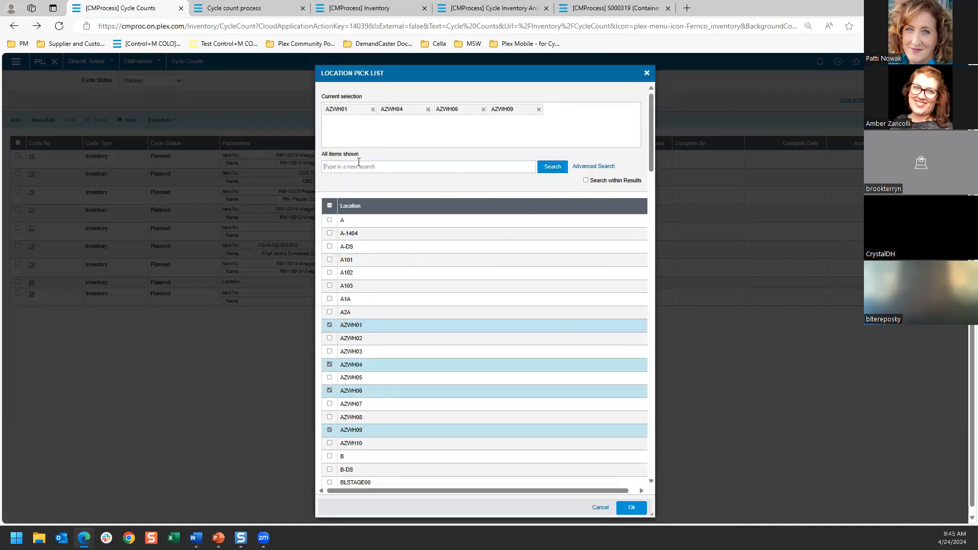
pyautogui.write('WH')
pyautogui.press('Return')
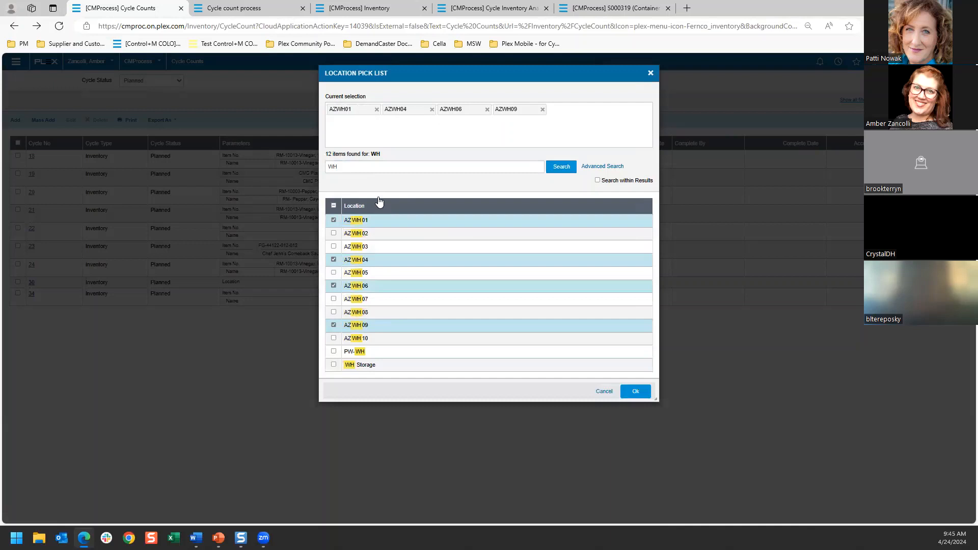
pyautogui.click(334, 365)
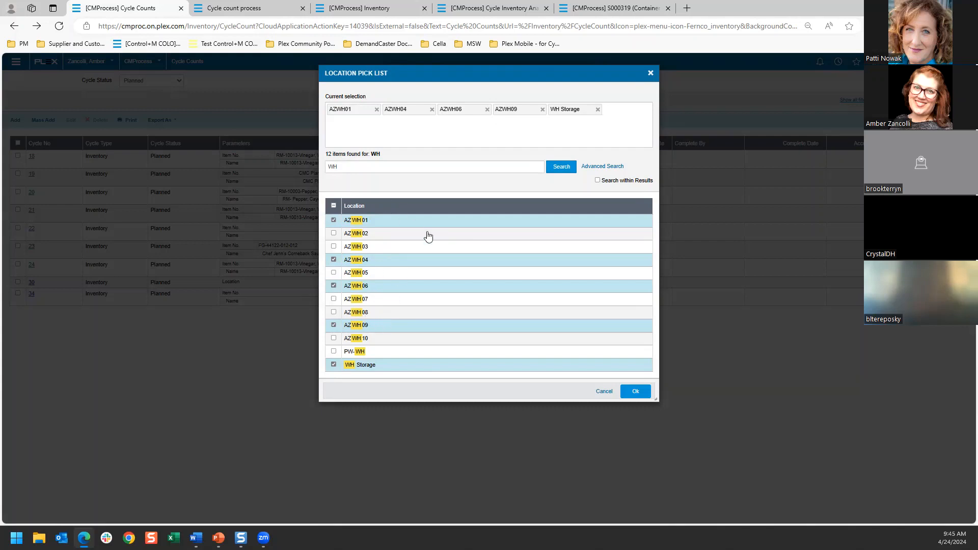
pyautogui.click(635, 391)
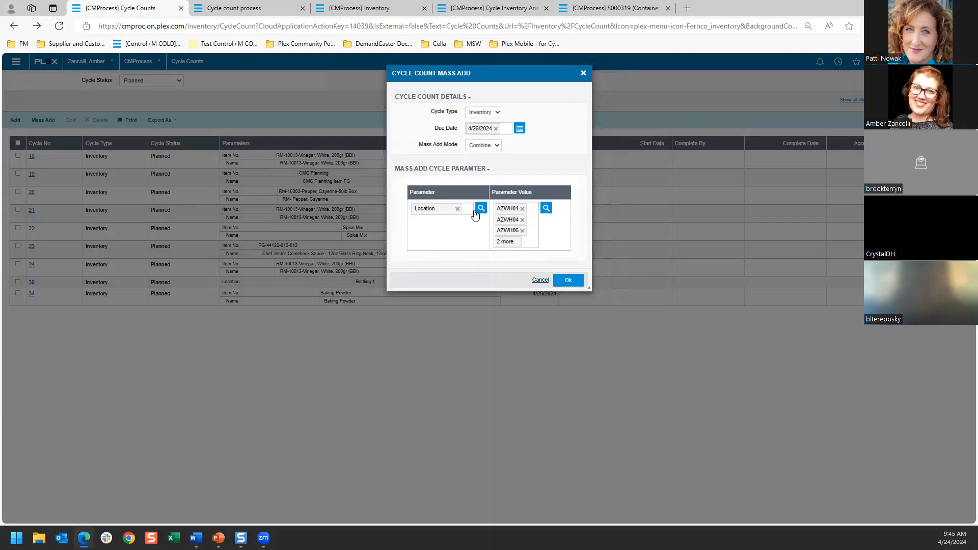
# Step: Change the mass add parameter to Container Status, and set it back to Location
pyautogui.click(481, 210)
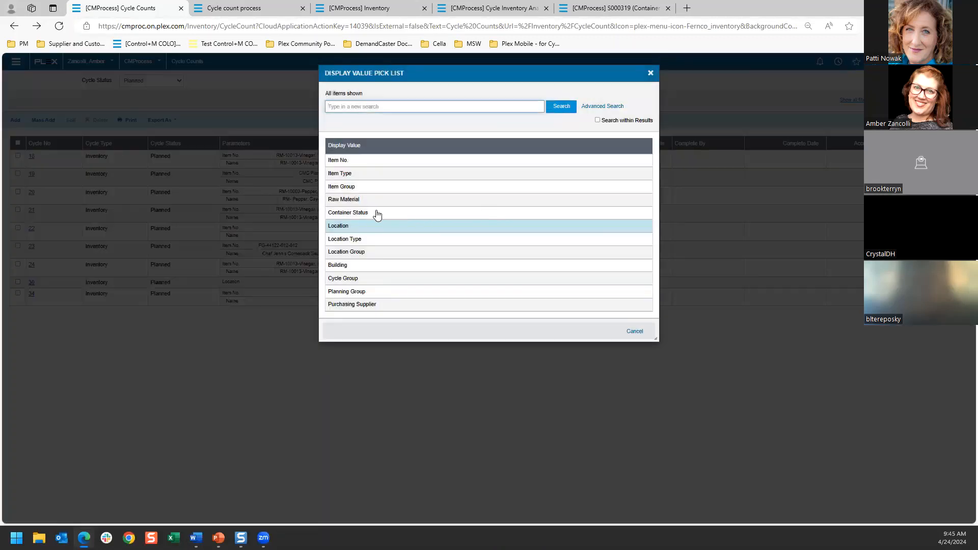
pyautogui.click(358, 212)
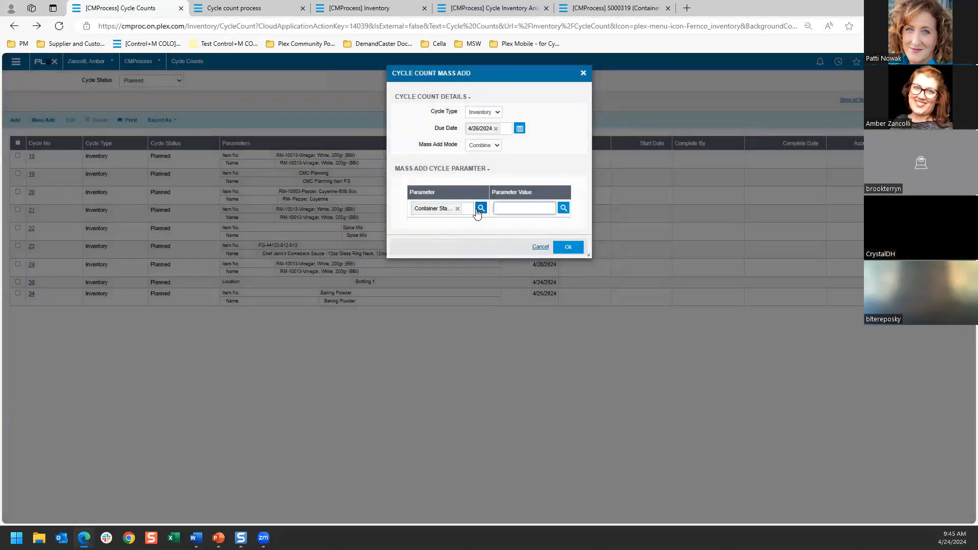
pyautogui.click(480, 209)
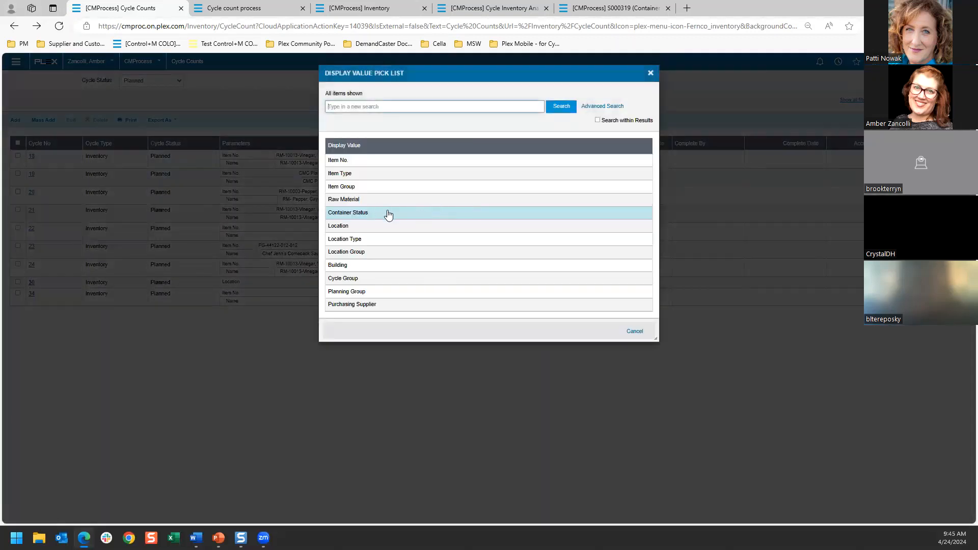
pyautogui.click(370, 231)
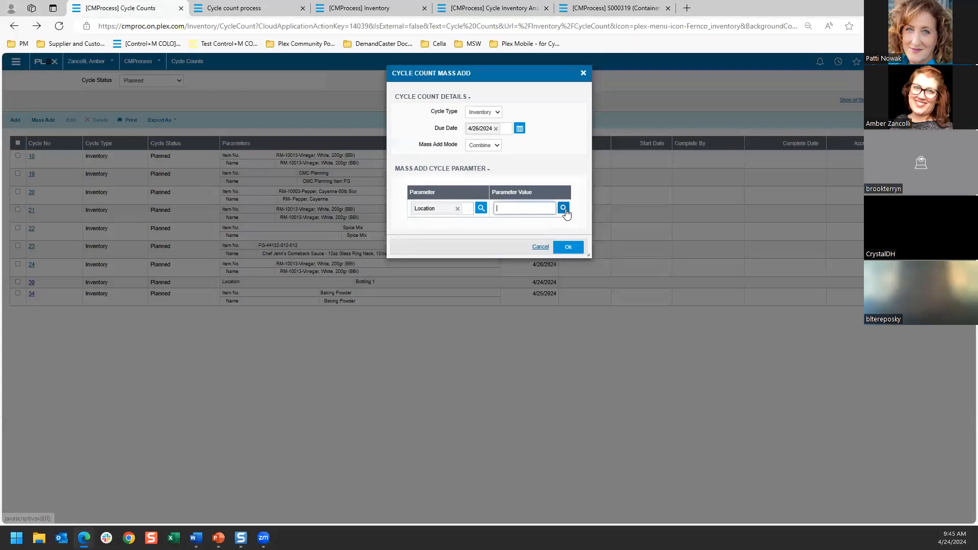
# Step: Select locations AZWH01, AZWH05, AZWH09 and AZWH10 as values for the mass add's Location parameter
pyautogui.click(563, 208)
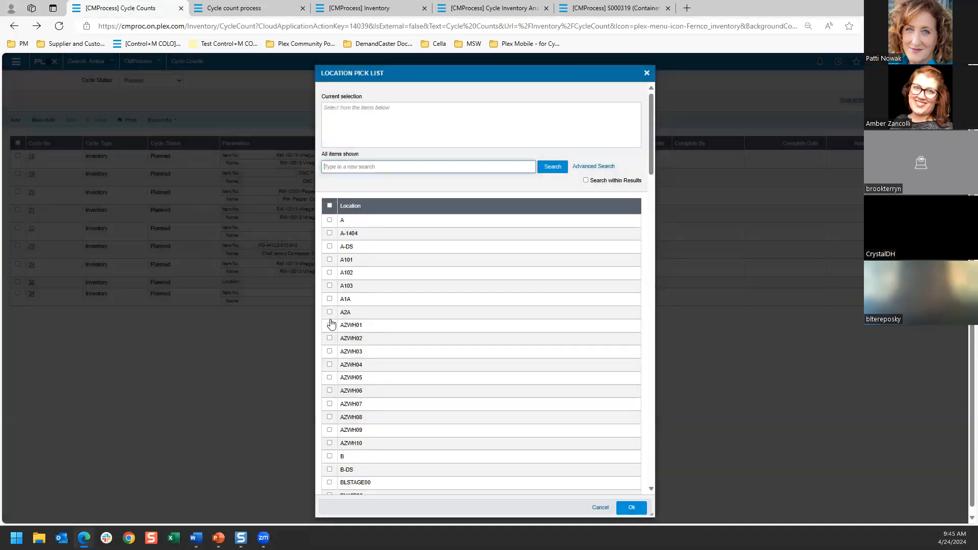
pyautogui.click(329, 324)
pyautogui.click(332, 378)
pyautogui.click(330, 429)
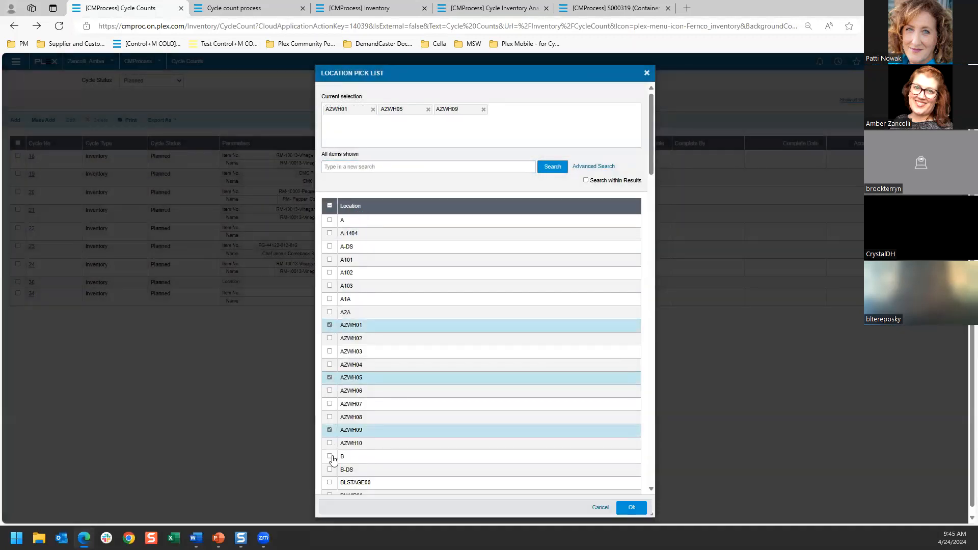
pyautogui.click(329, 443)
# Step: Search the locations for wh, add WH Storage to the selection, and create the combined cycle count
pyautogui.click(362, 167)
pyautogui.write('wh')
pyautogui.press('Return')
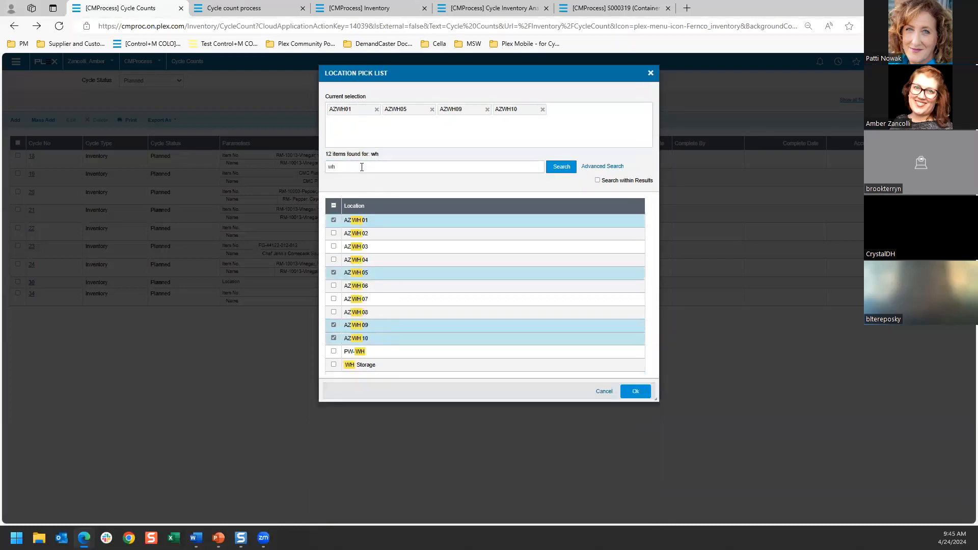
pyautogui.click(333, 364)
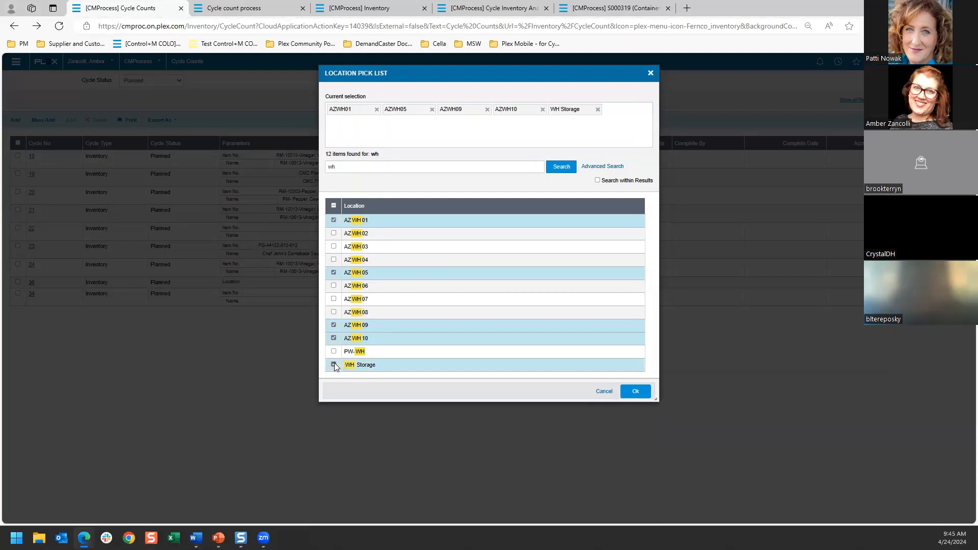
pyautogui.click(646, 391)
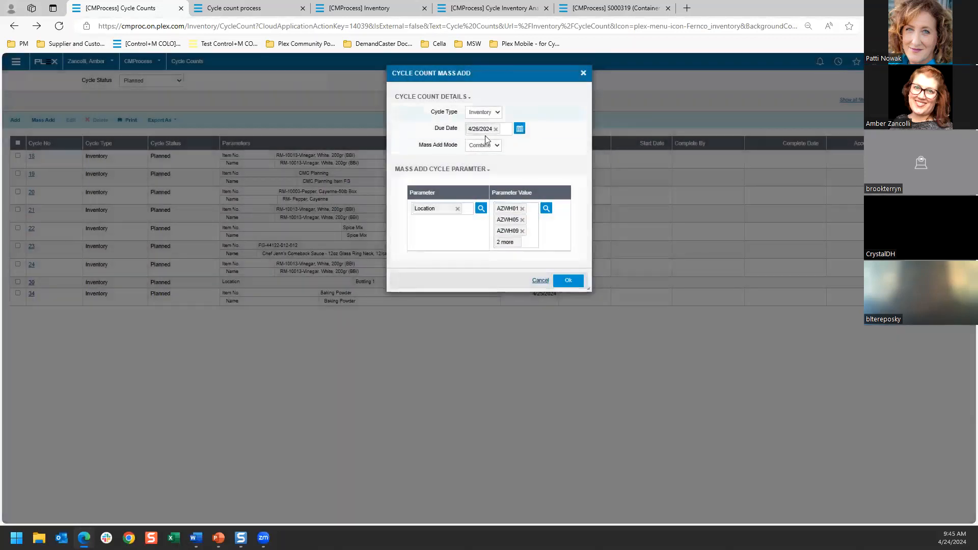
pyautogui.click(568, 280)
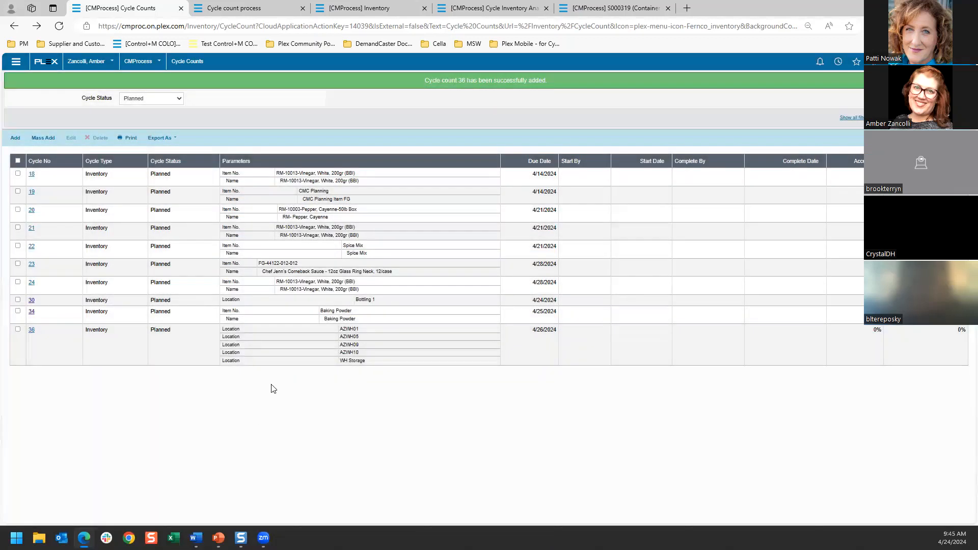
# Step: Set up another mass add of type Inventory, due 4/25/2024, in Split mode with Location as the parameter
pyautogui.click(44, 334)
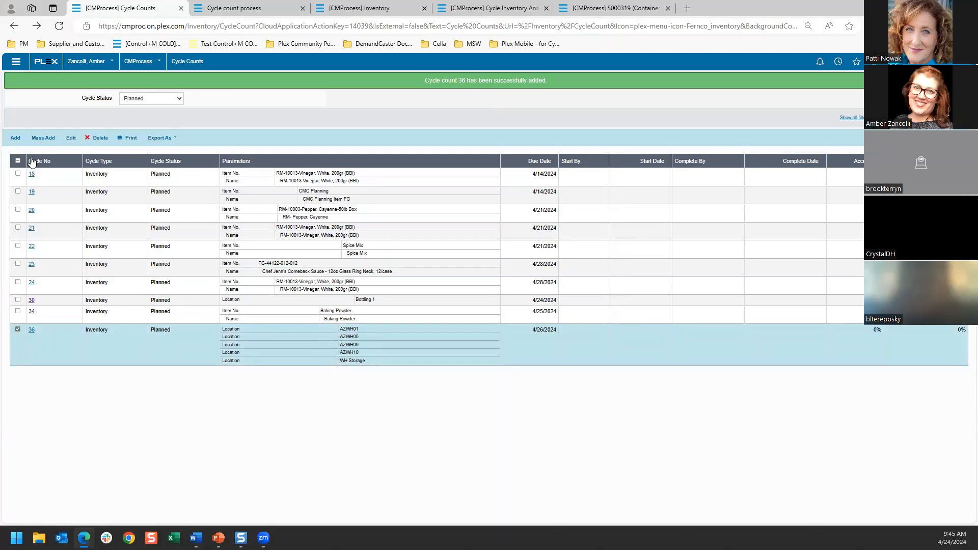
pyautogui.click(43, 138)
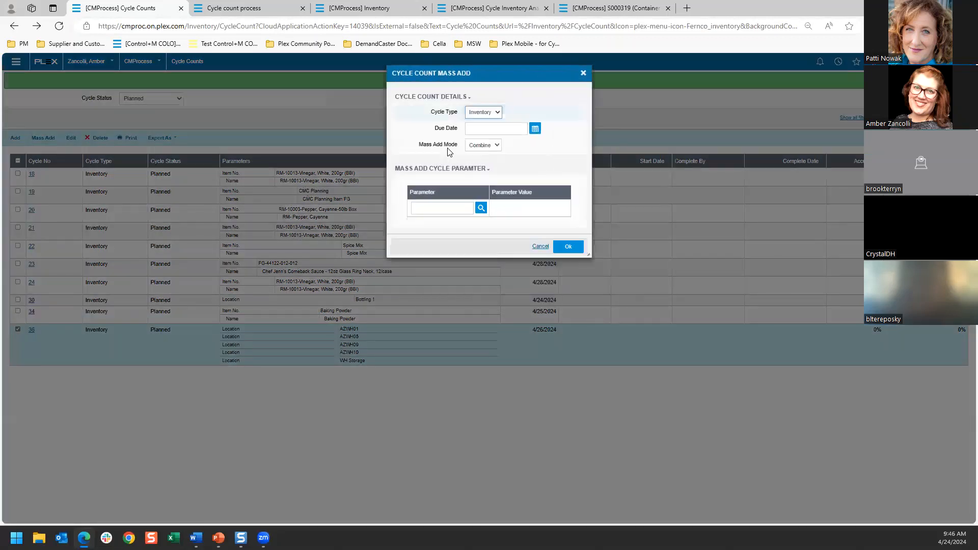
pyautogui.click(535, 131)
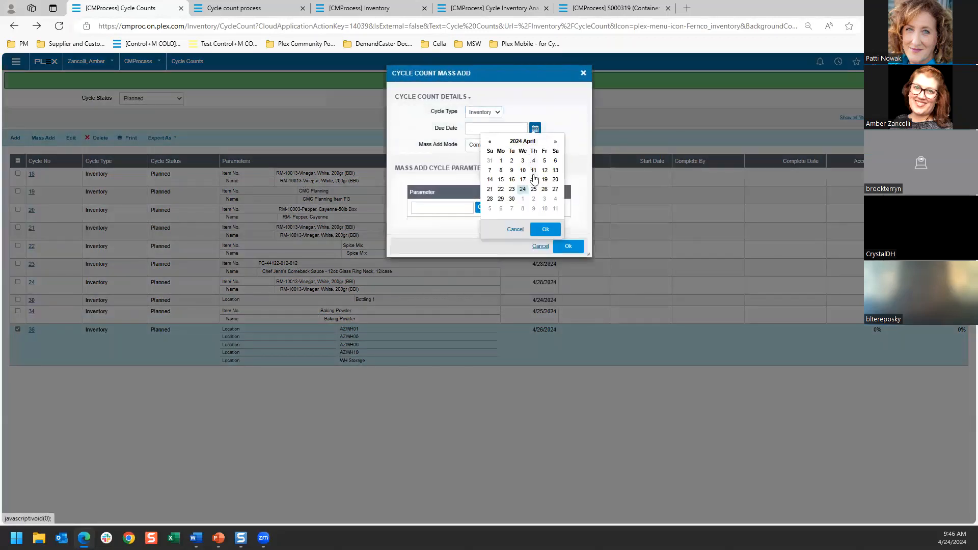
pyautogui.click(536, 192)
pyautogui.click(495, 148)
pyautogui.click(477, 164)
pyautogui.click(481, 209)
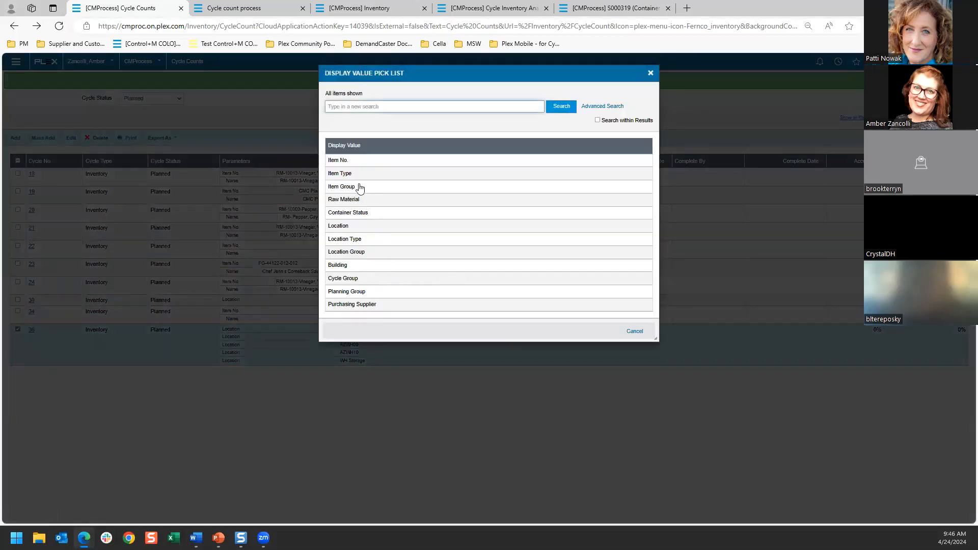
pyautogui.click(357, 226)
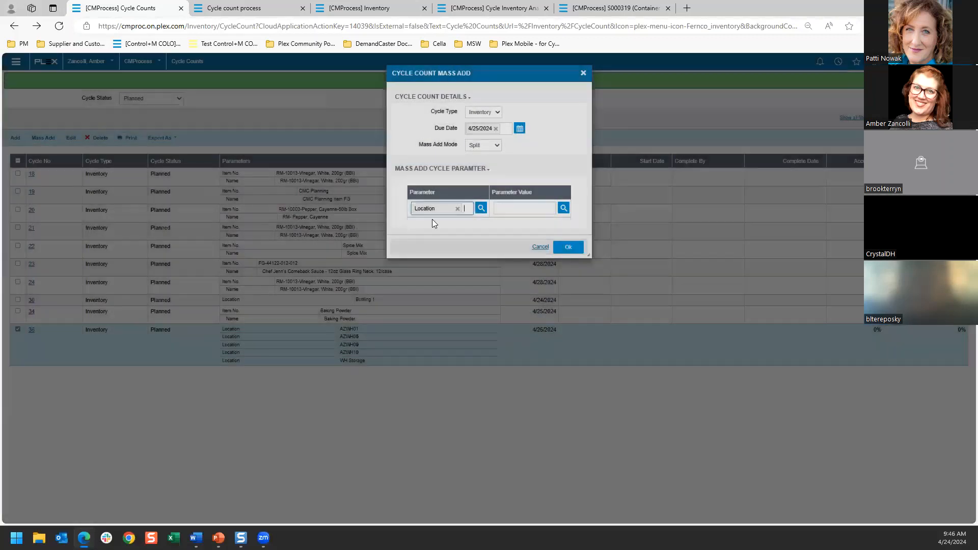
# Step: Select locations AZWH01, AZWH02, AZWH05, AZWH07, AZWH08, AZWH09 and B-DS, and create the split cycle counts
pyautogui.click(564, 209)
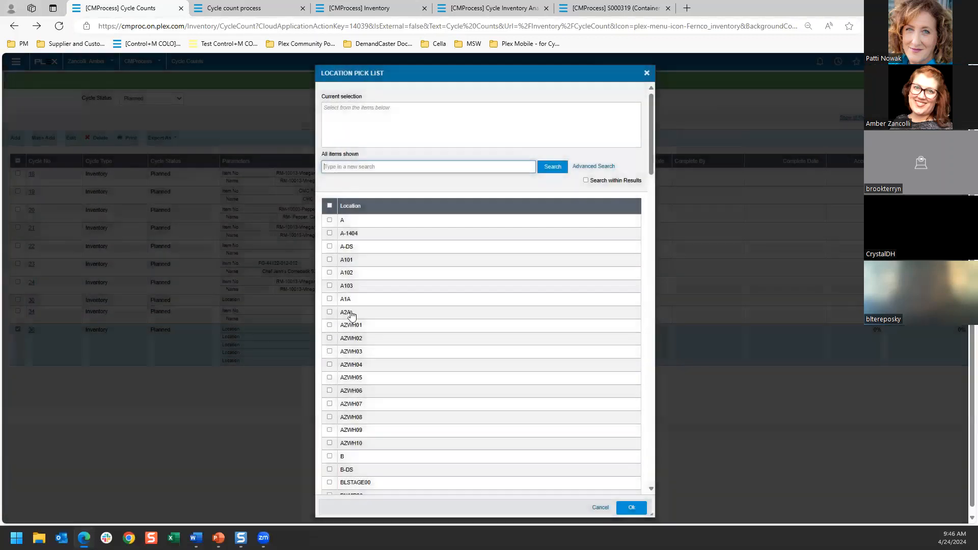
pyautogui.click(348, 326)
pyautogui.click(347, 338)
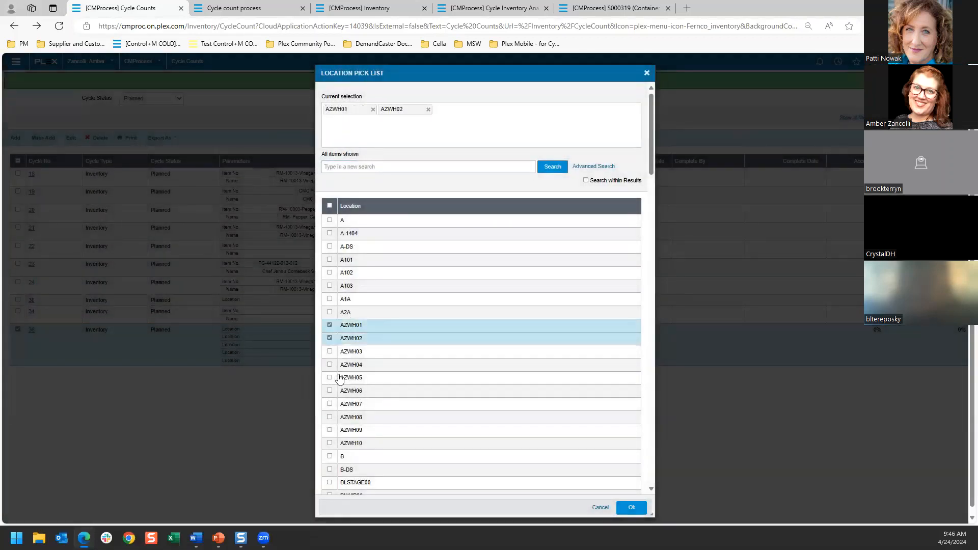
pyautogui.click(345, 378)
pyautogui.click(346, 404)
pyautogui.click(345, 418)
pyautogui.click(345, 431)
pyautogui.click(345, 444)
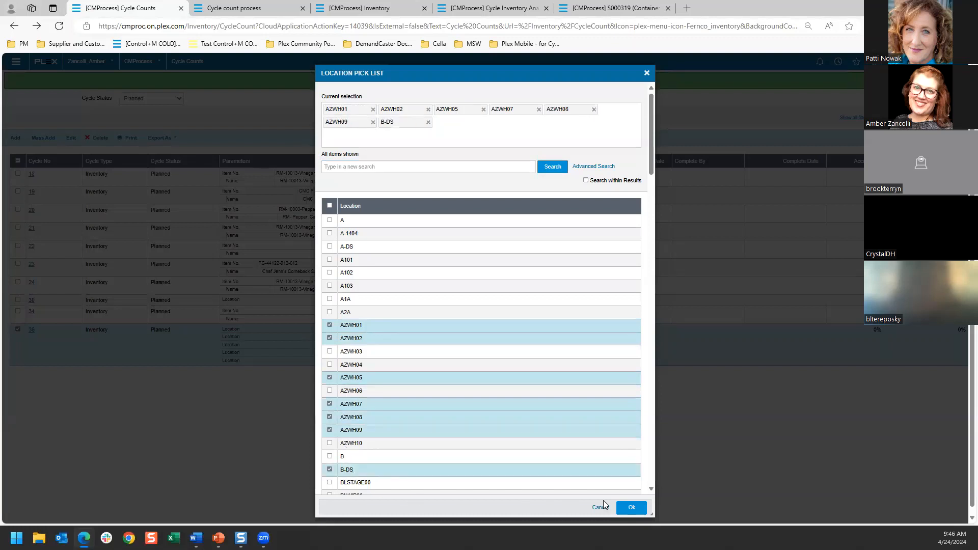
pyautogui.click(632, 507)
pyautogui.click(565, 280)
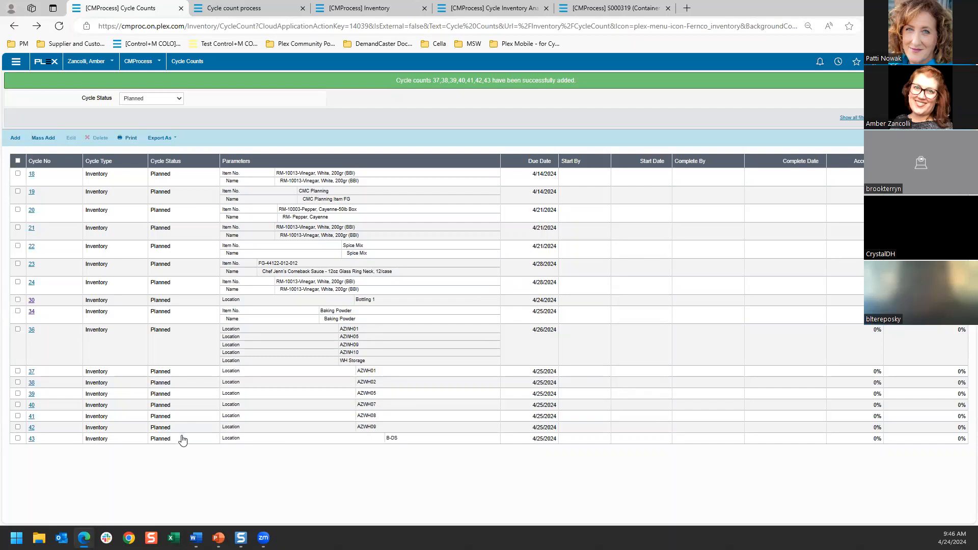
# Step: View the details of the planned cycle count for location B-DS and return to the Cycle Counts list
pyautogui.click(31, 440)
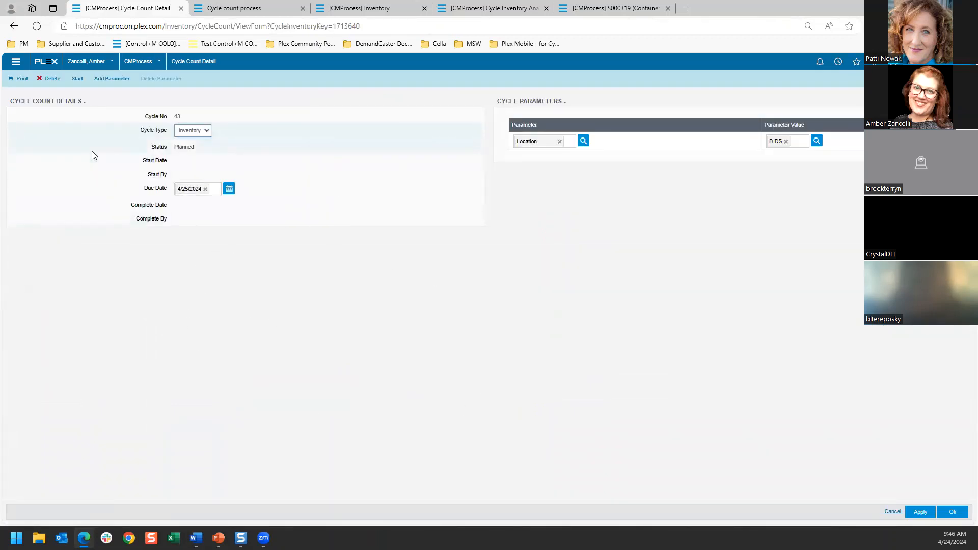
pyautogui.click(15, 26)
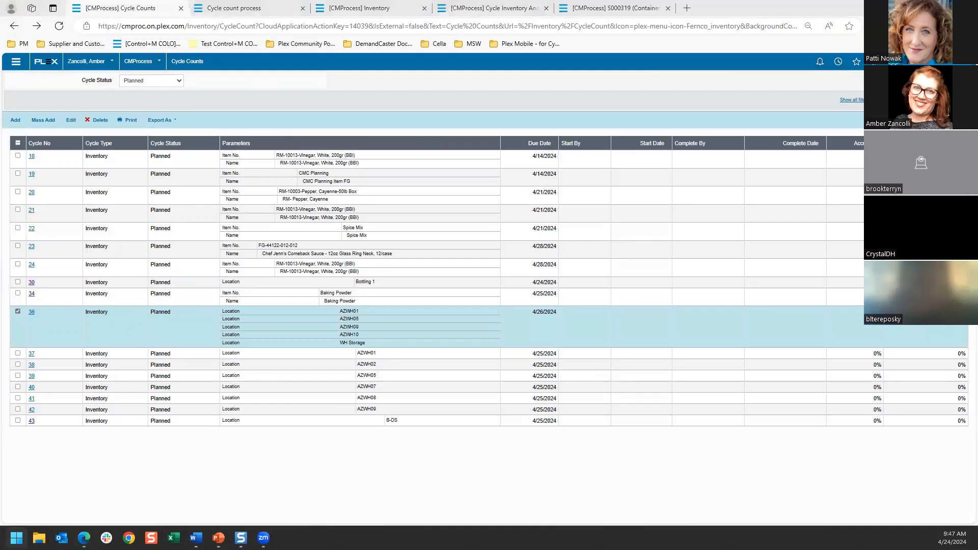
pyautogui.hotkey('alt', 'Tab')
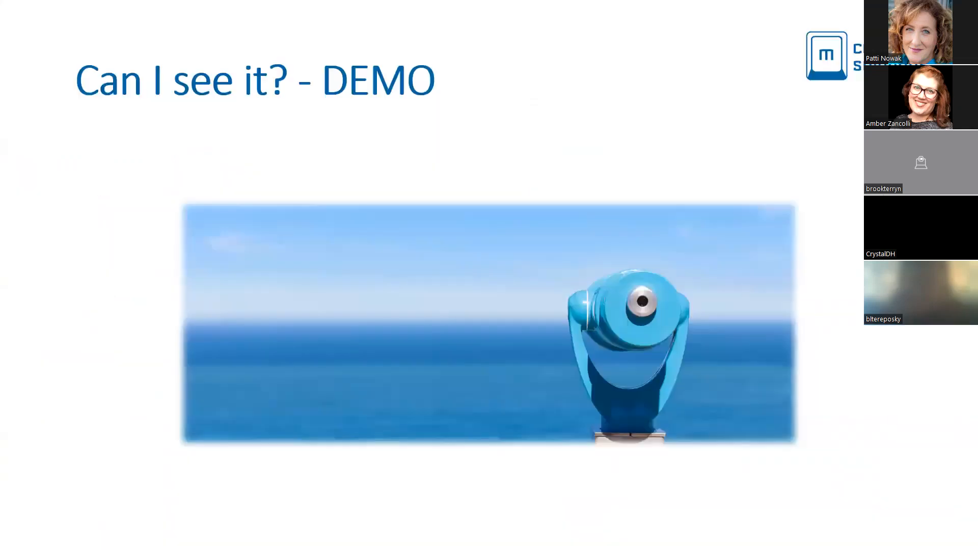
pyautogui.press('Right')
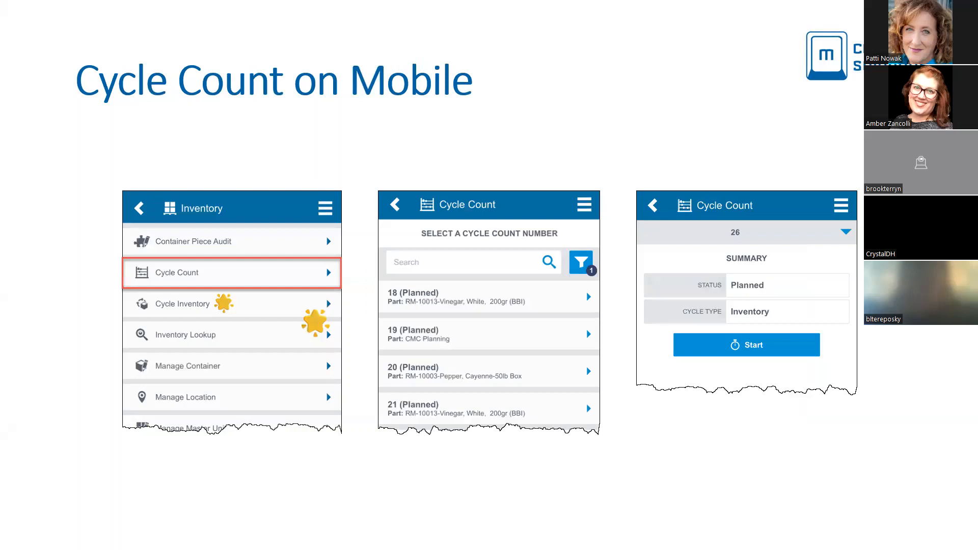